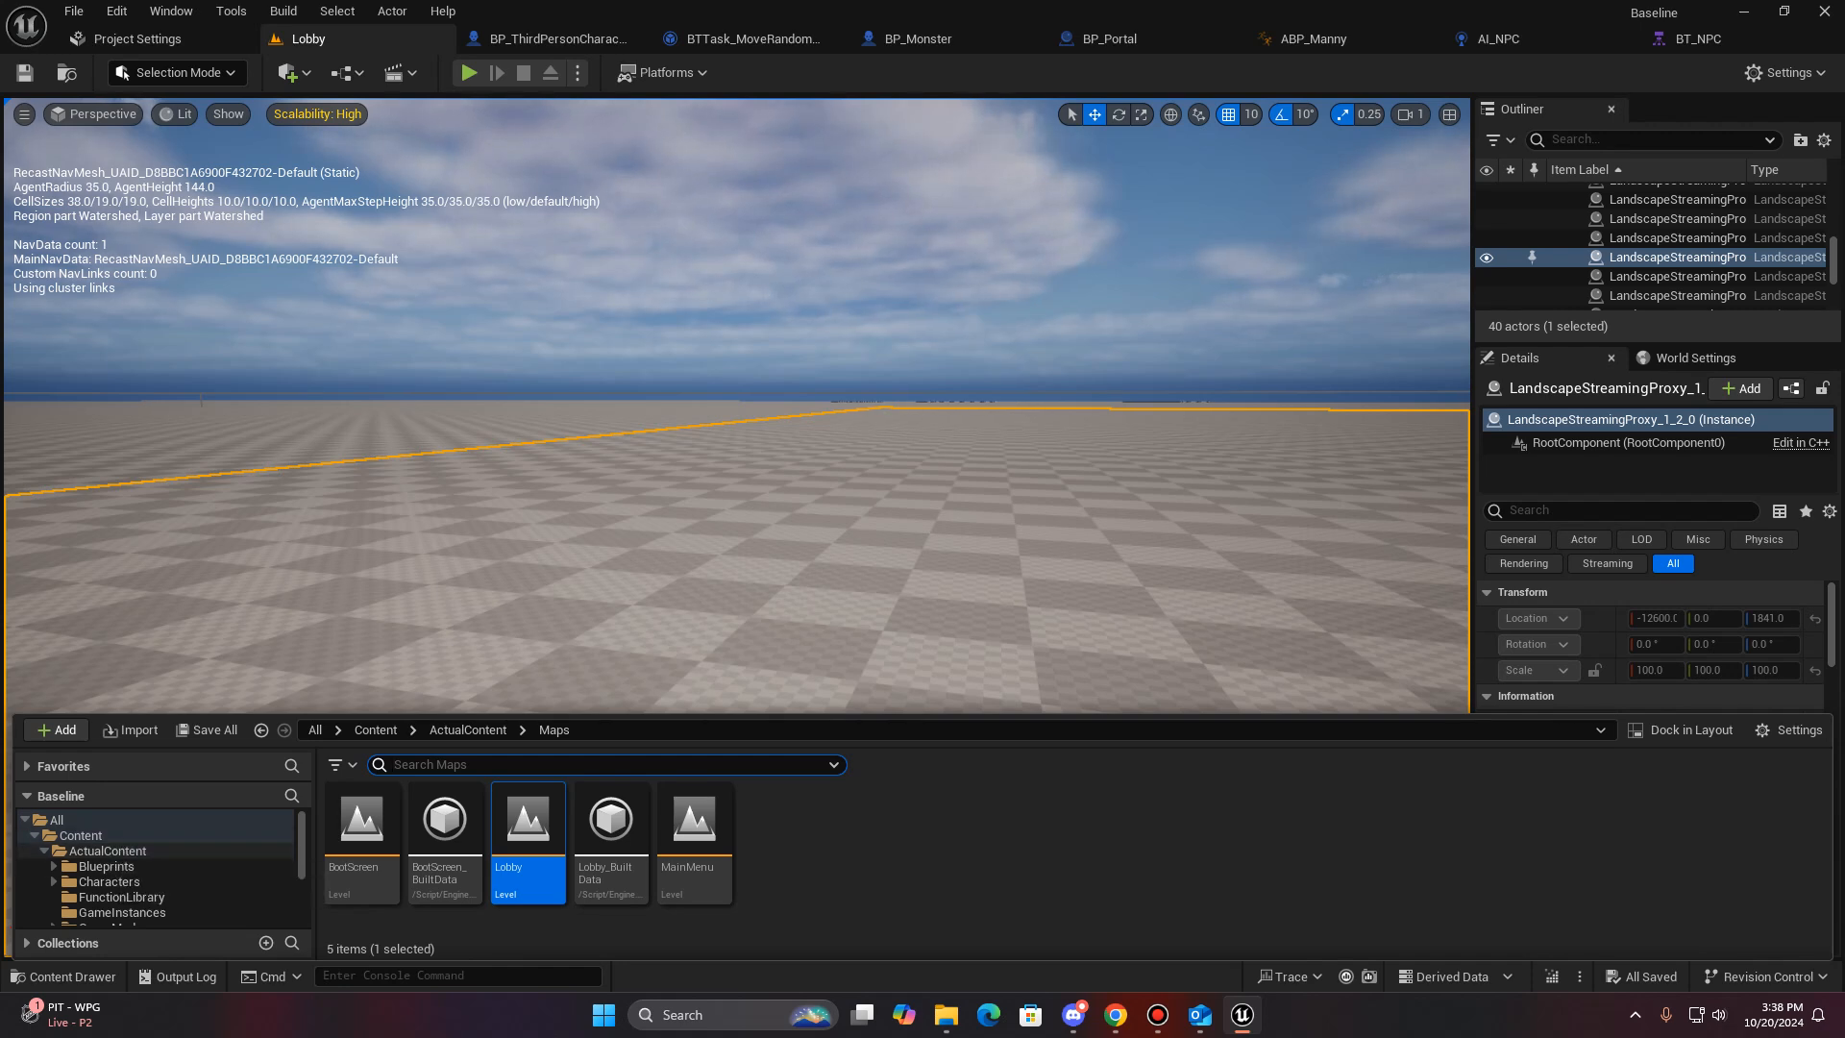
- Create an Actor Blueprint Class named BP_Object in the ActualContent Blueprints folder and open it for editing
left_click(104, 851)
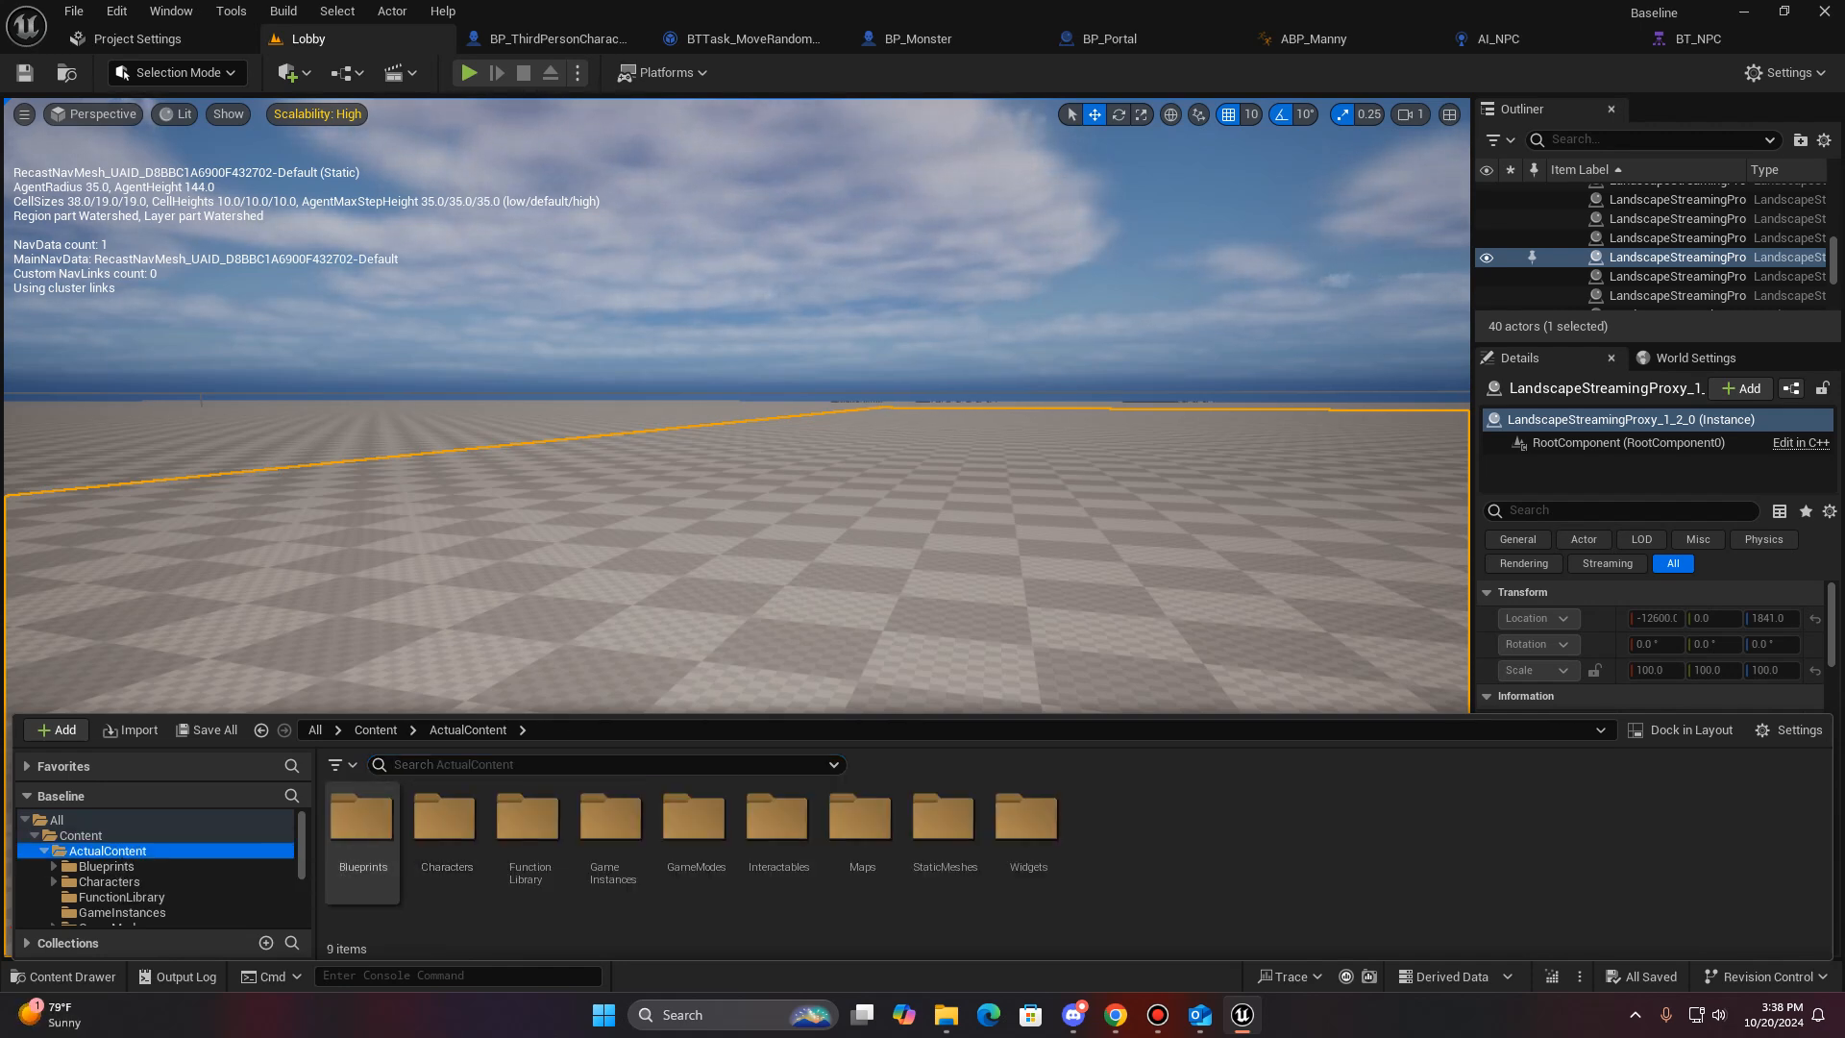
double_click(363, 817)
right_click(571, 838)
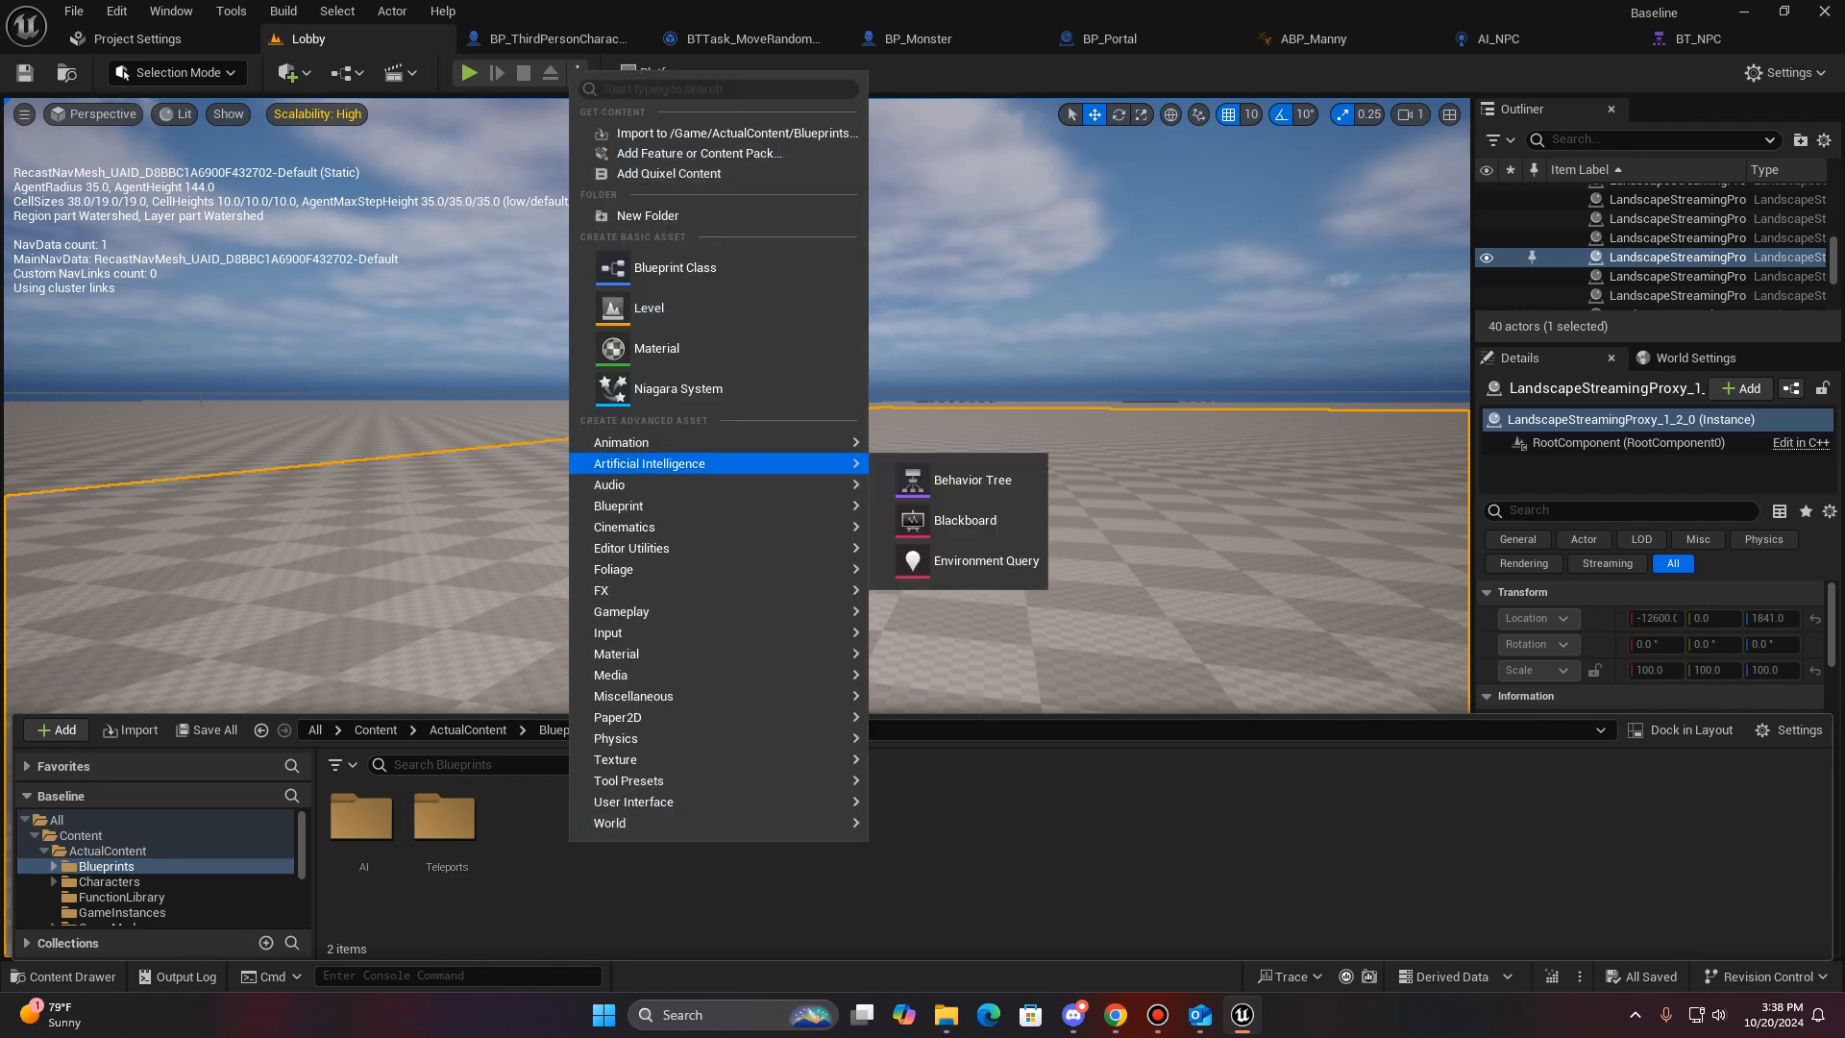
left_click(674, 267)
left_click(735, 333)
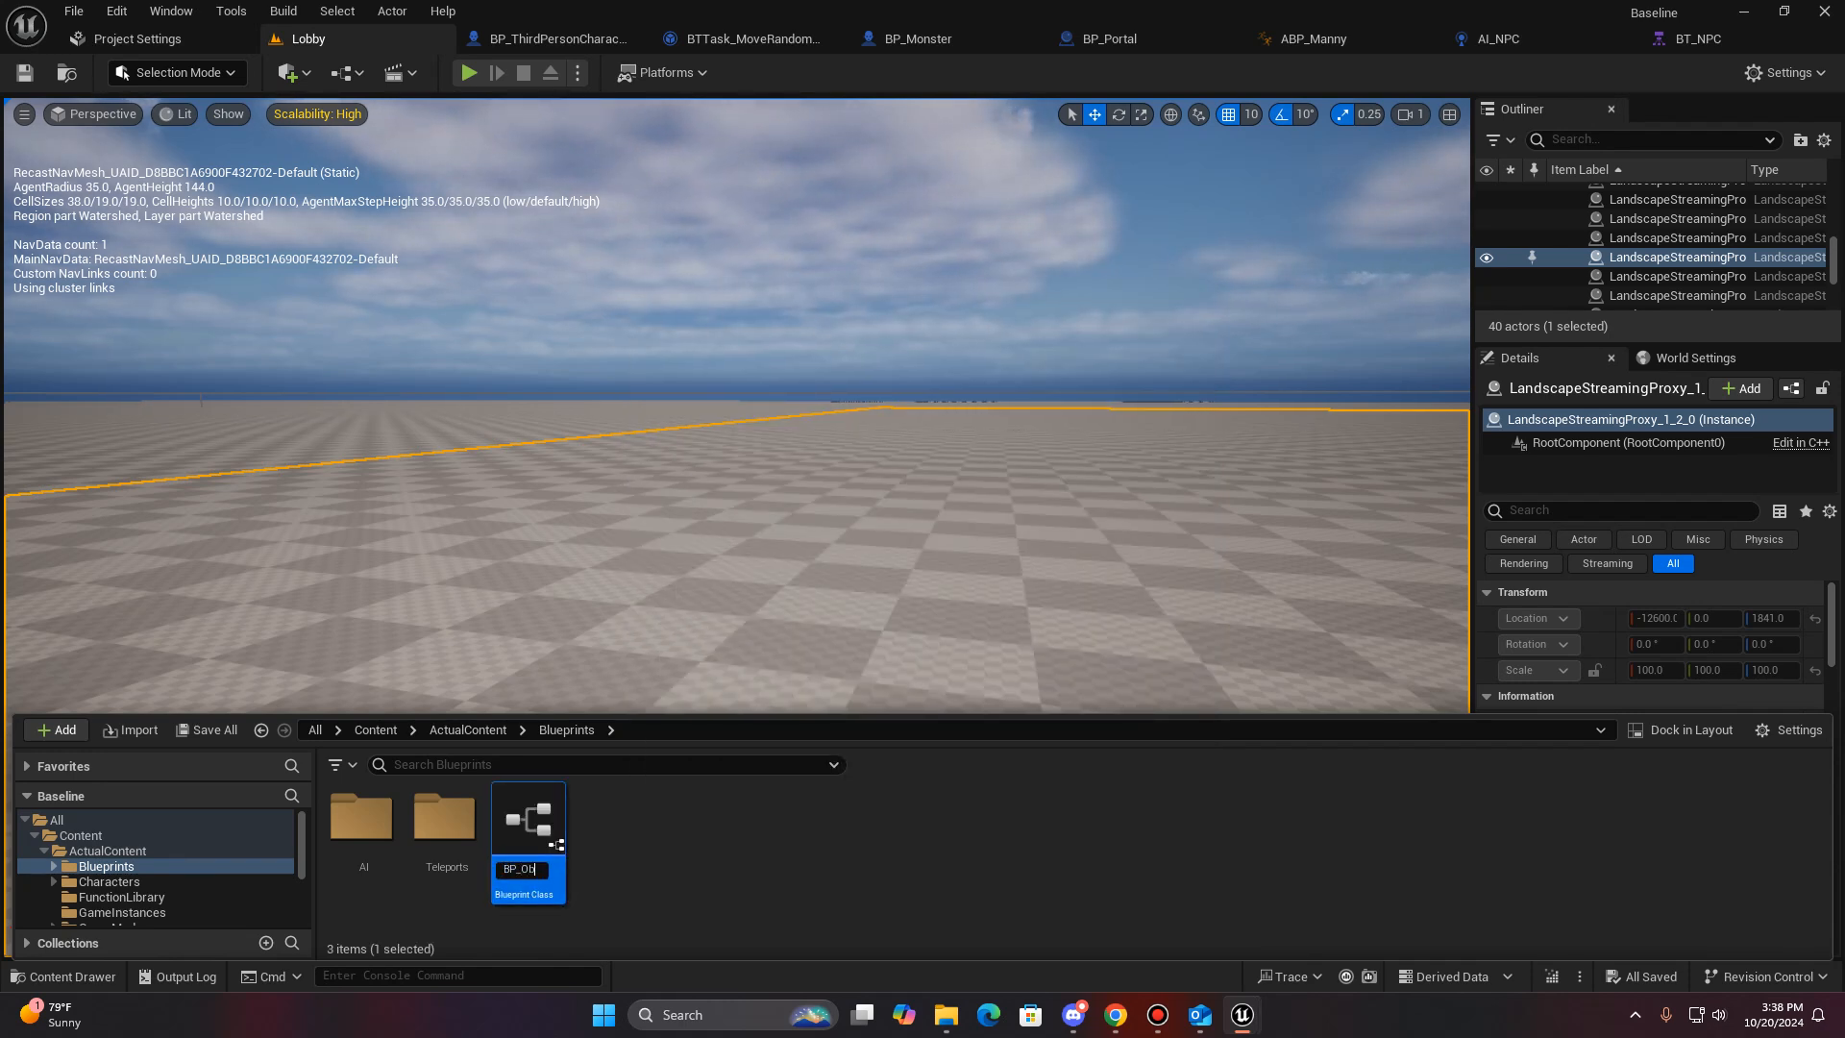
key("Return")
double_click(549, 834)
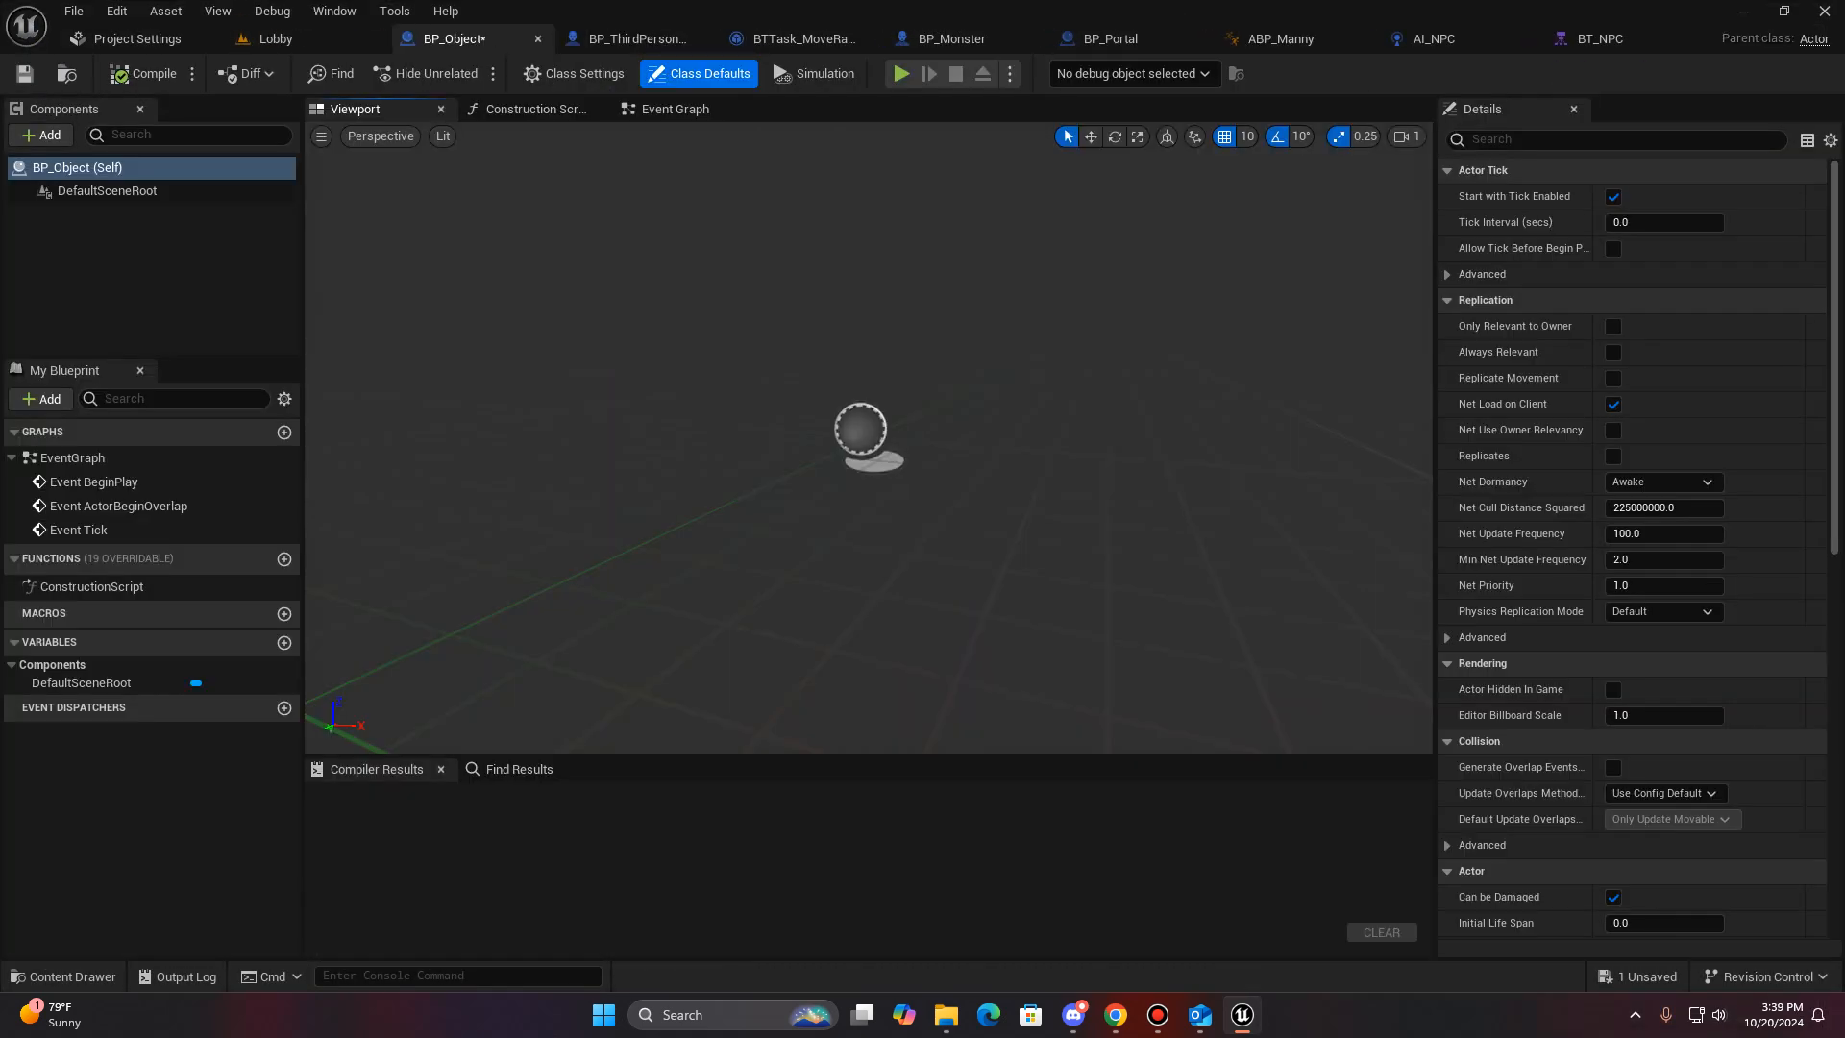
- Add a Cylinder component under the scene root and rotate it about -90° around X so it lies horizontally
right_click_drag(868, 437, 836, 456)
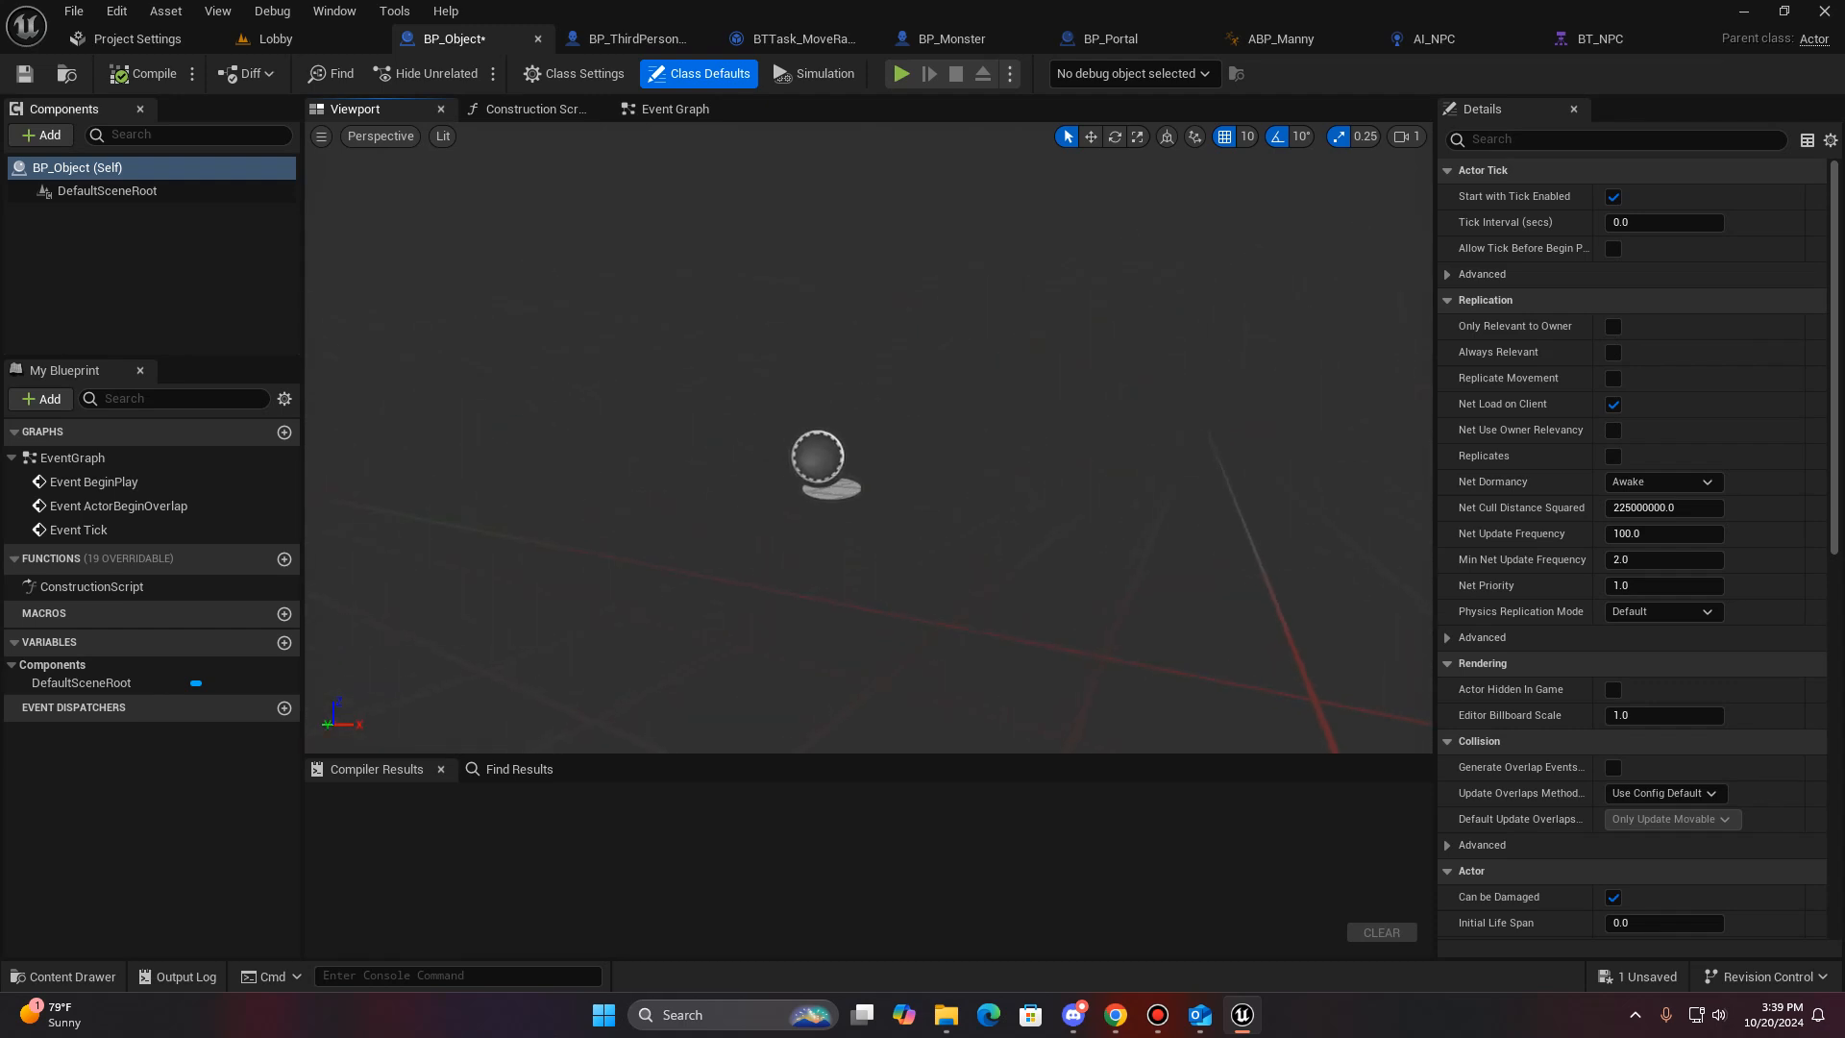
left_click(42, 135)
type("cy")
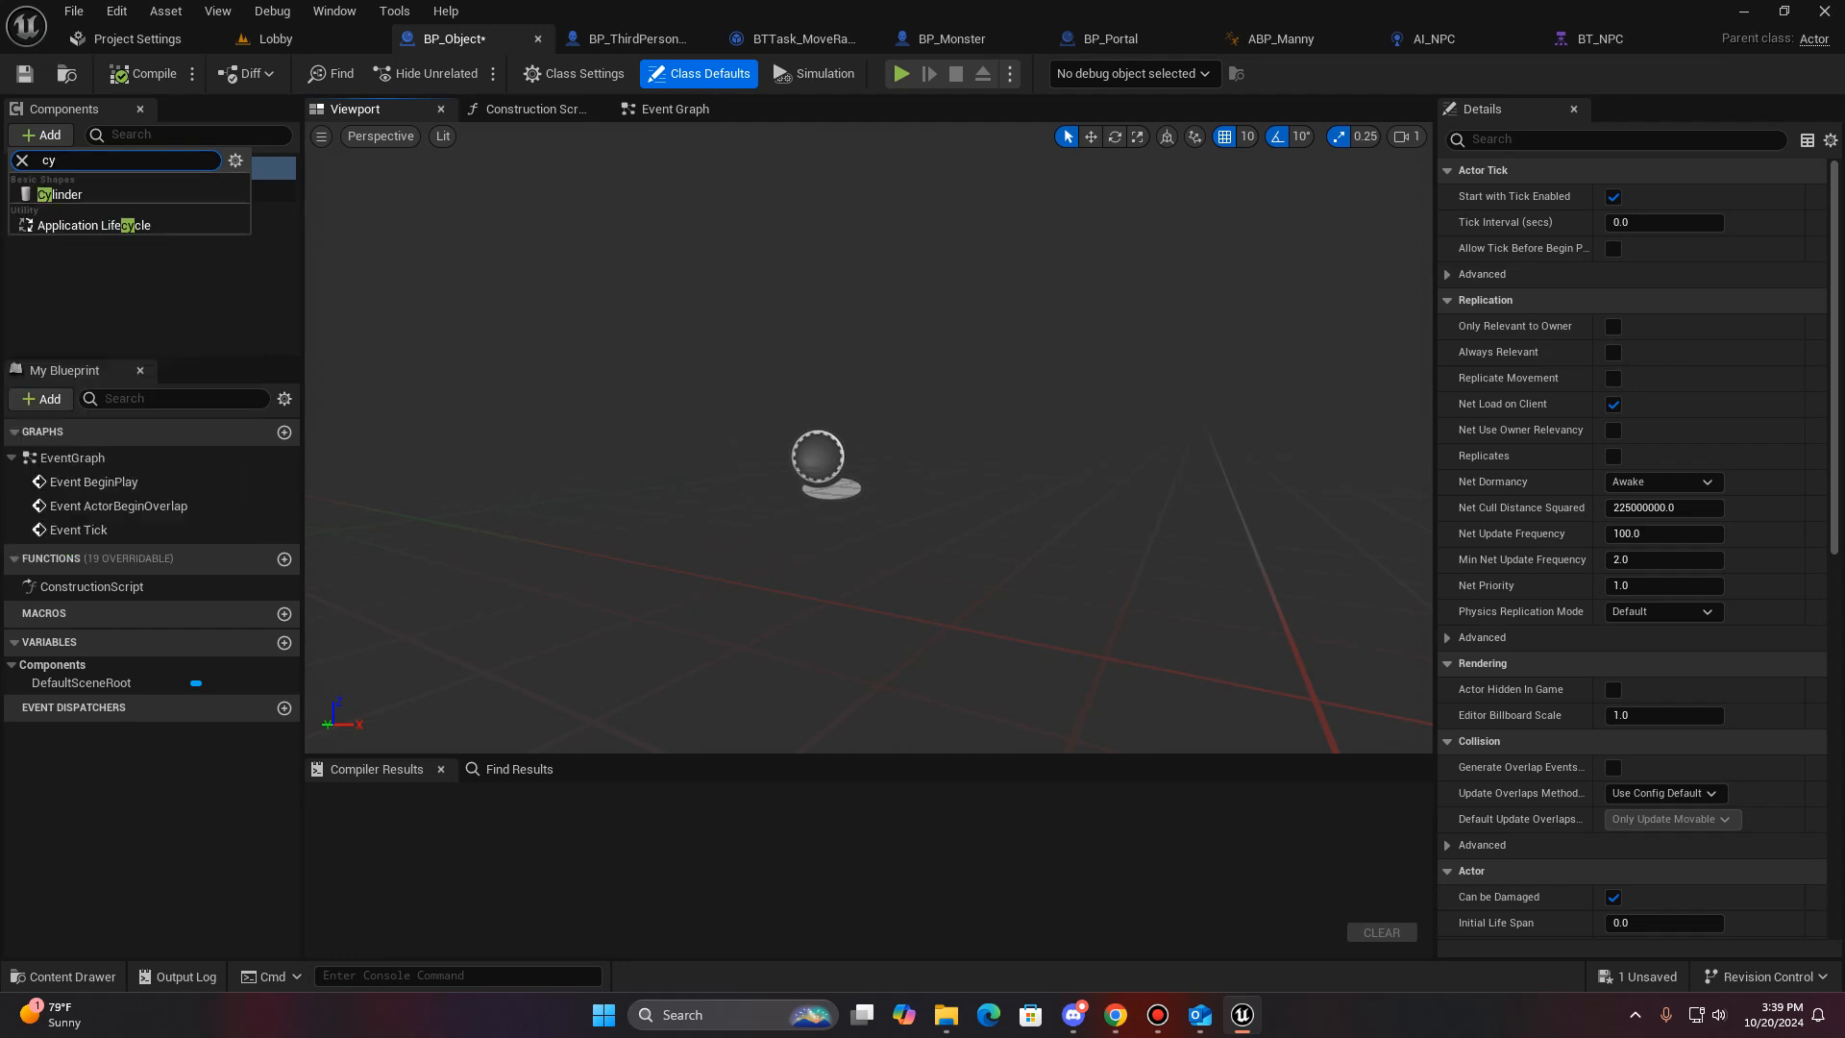
left_click(143, 195)
key("d")
right_click_drag(730, 422, 586, 432)
key("w")
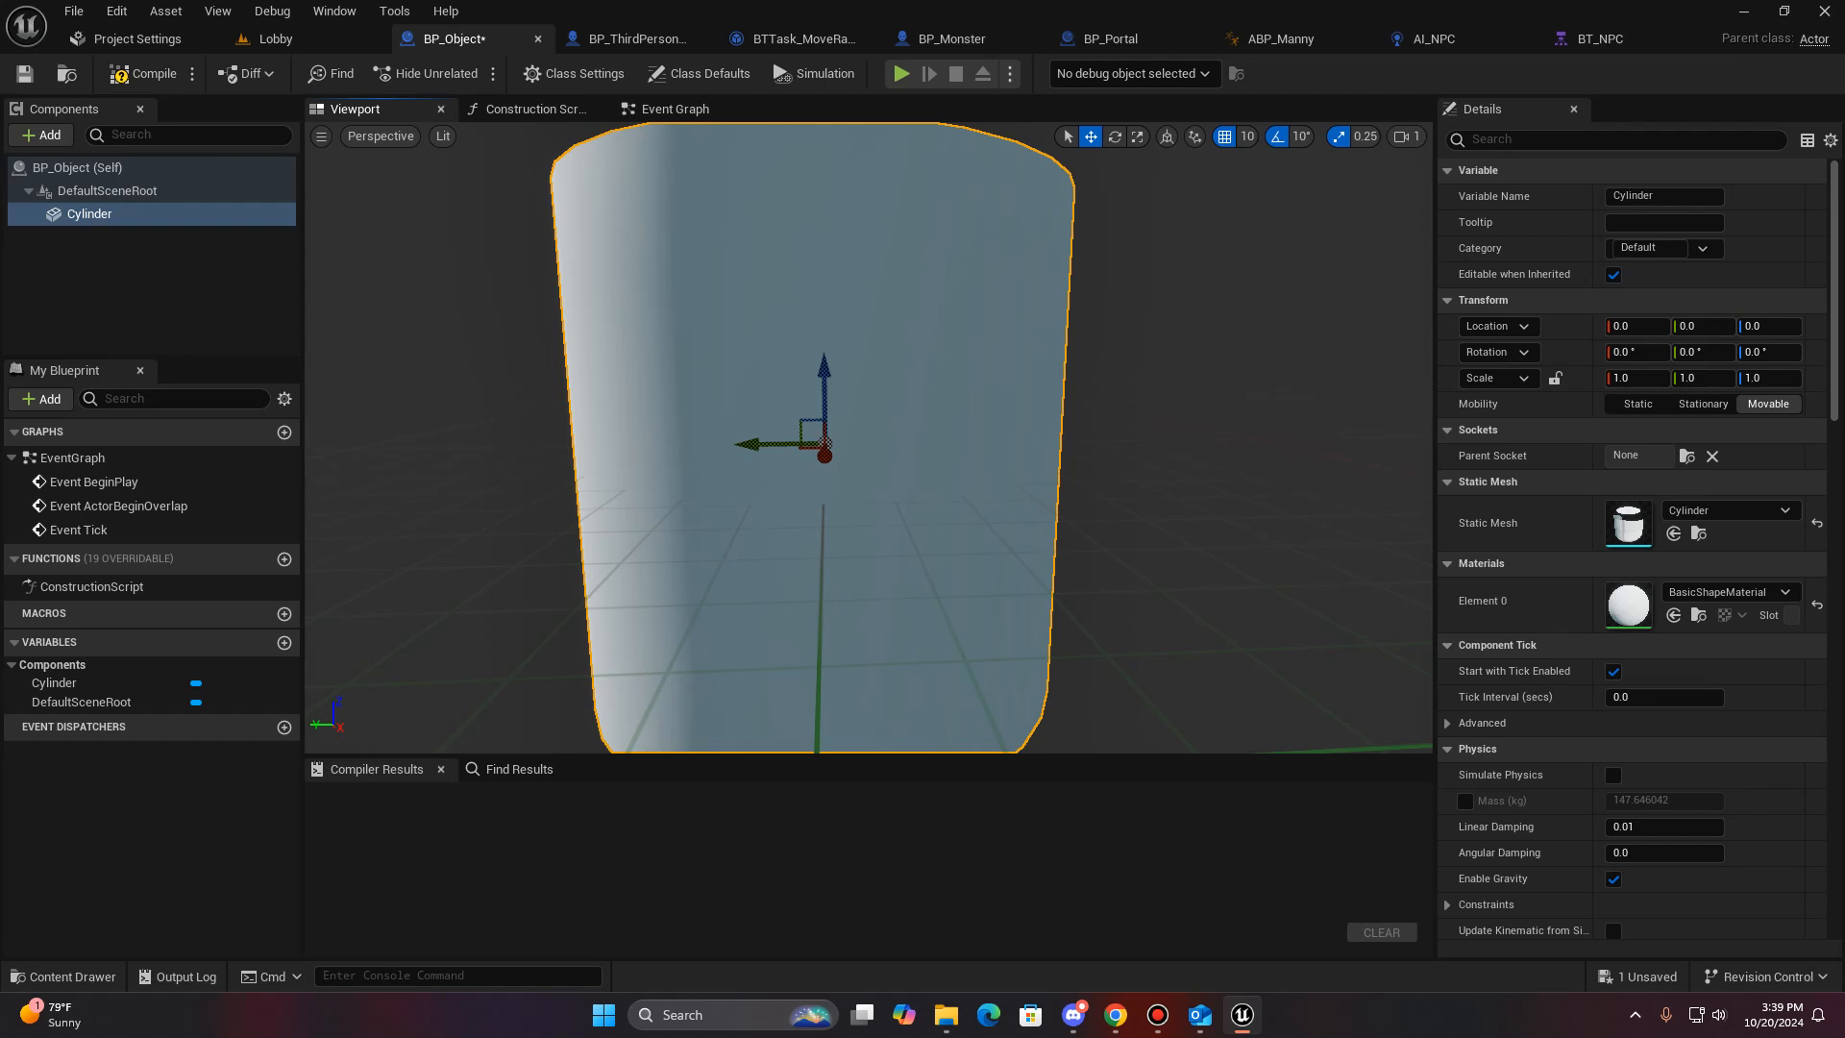
key("e")
left_click_drag(825, 338, 928, 451)
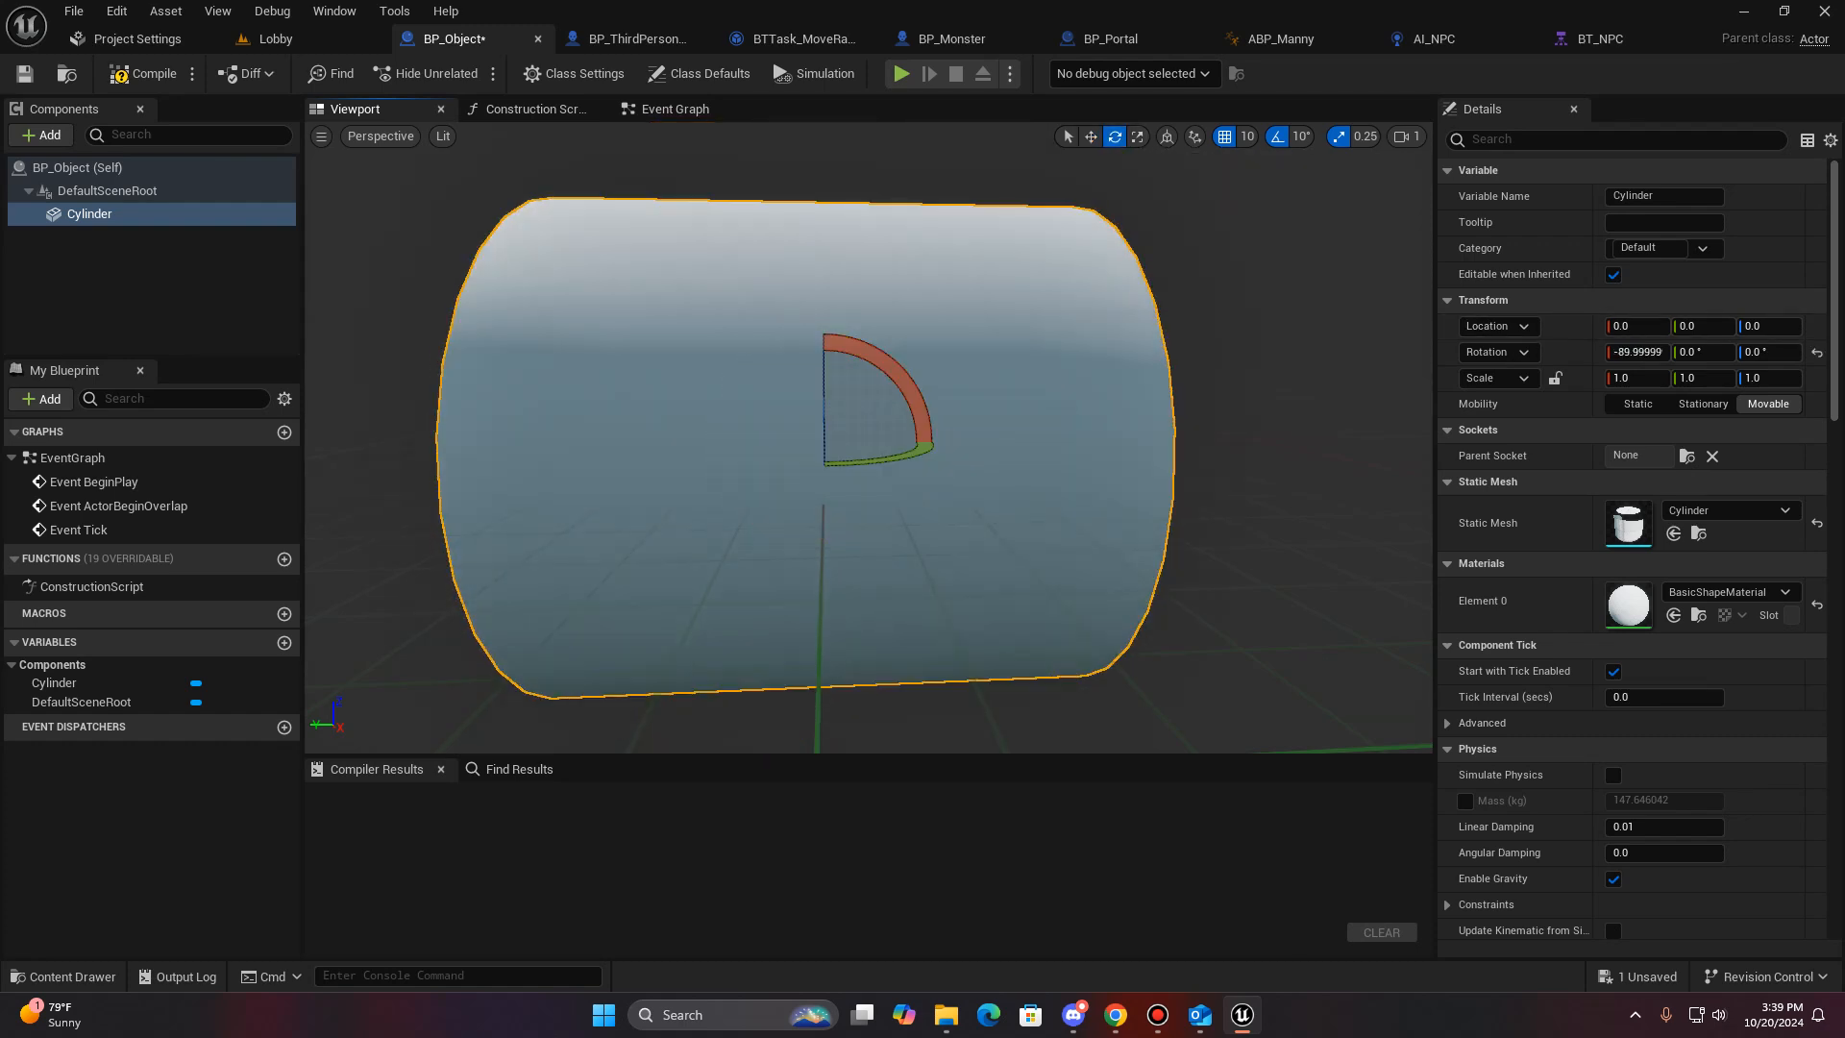
- Set the Cylinder's scale to 0.2 on all three axes
left_click(1643, 380)
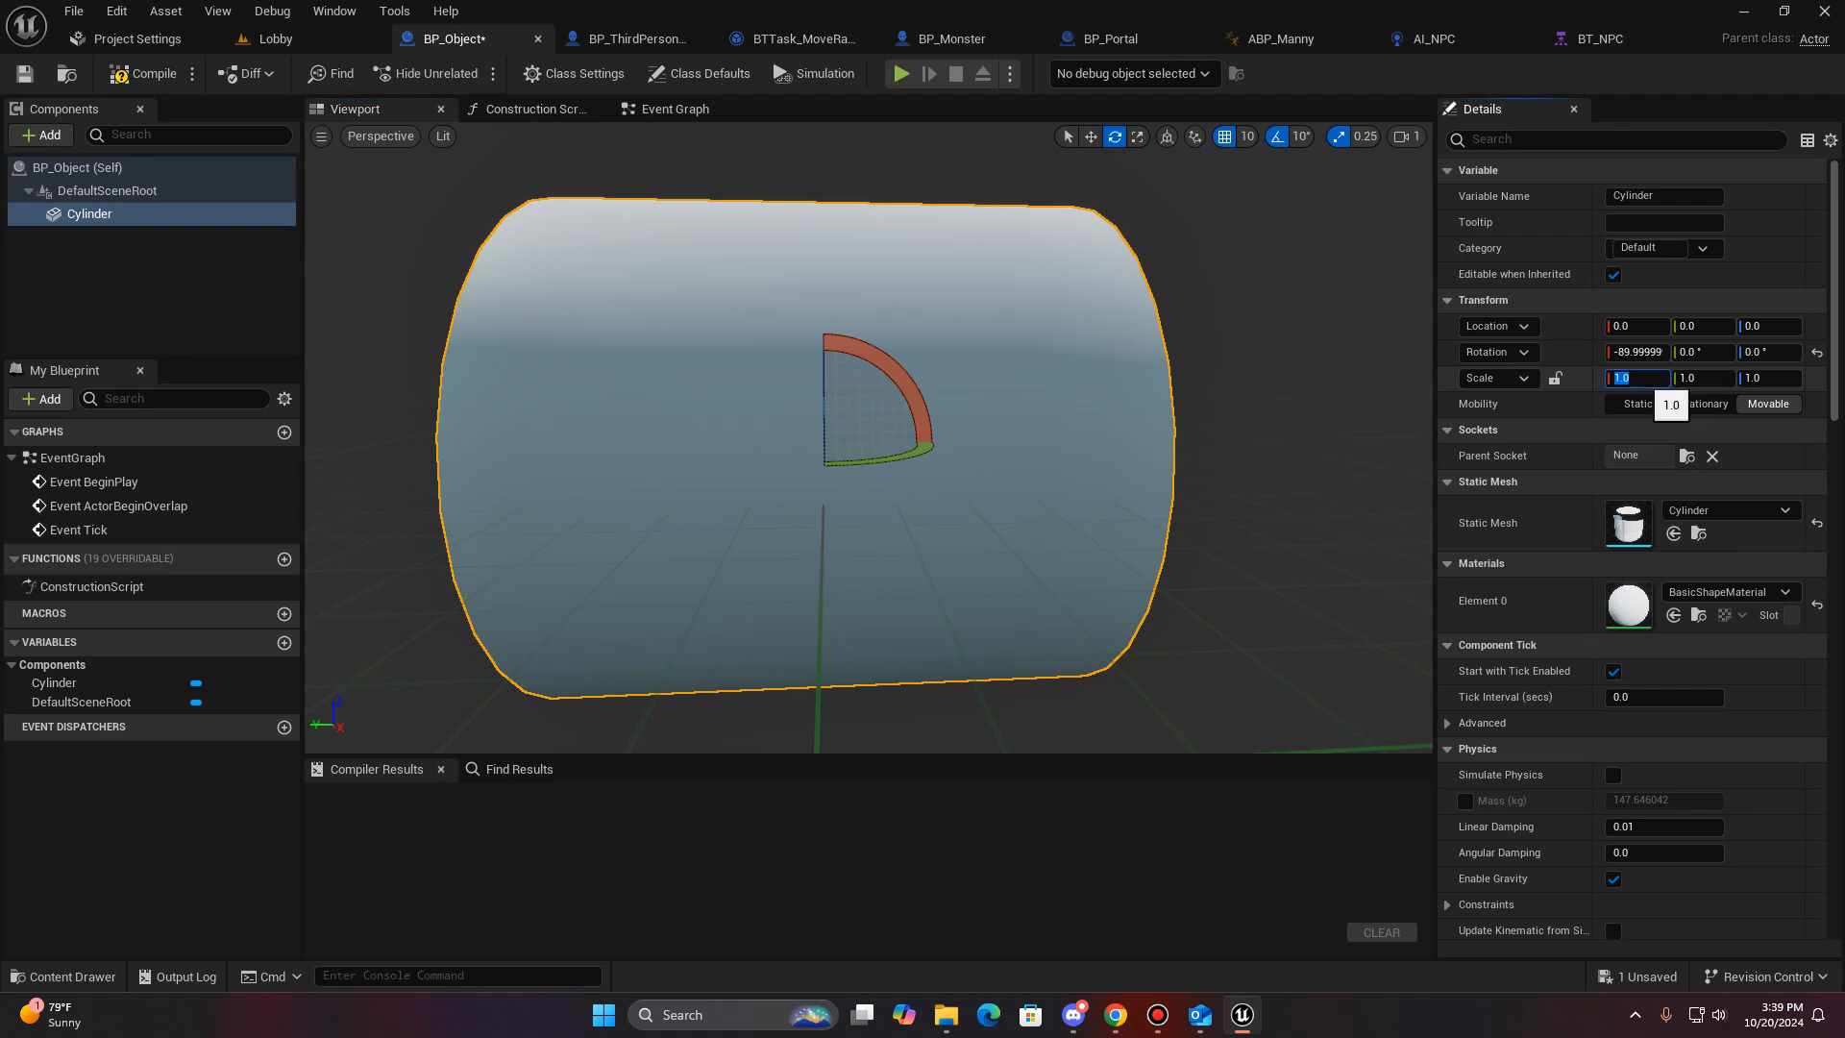
type("0.2")
key("Tab")
type("0.2")
key("Tab")
type("0.2")
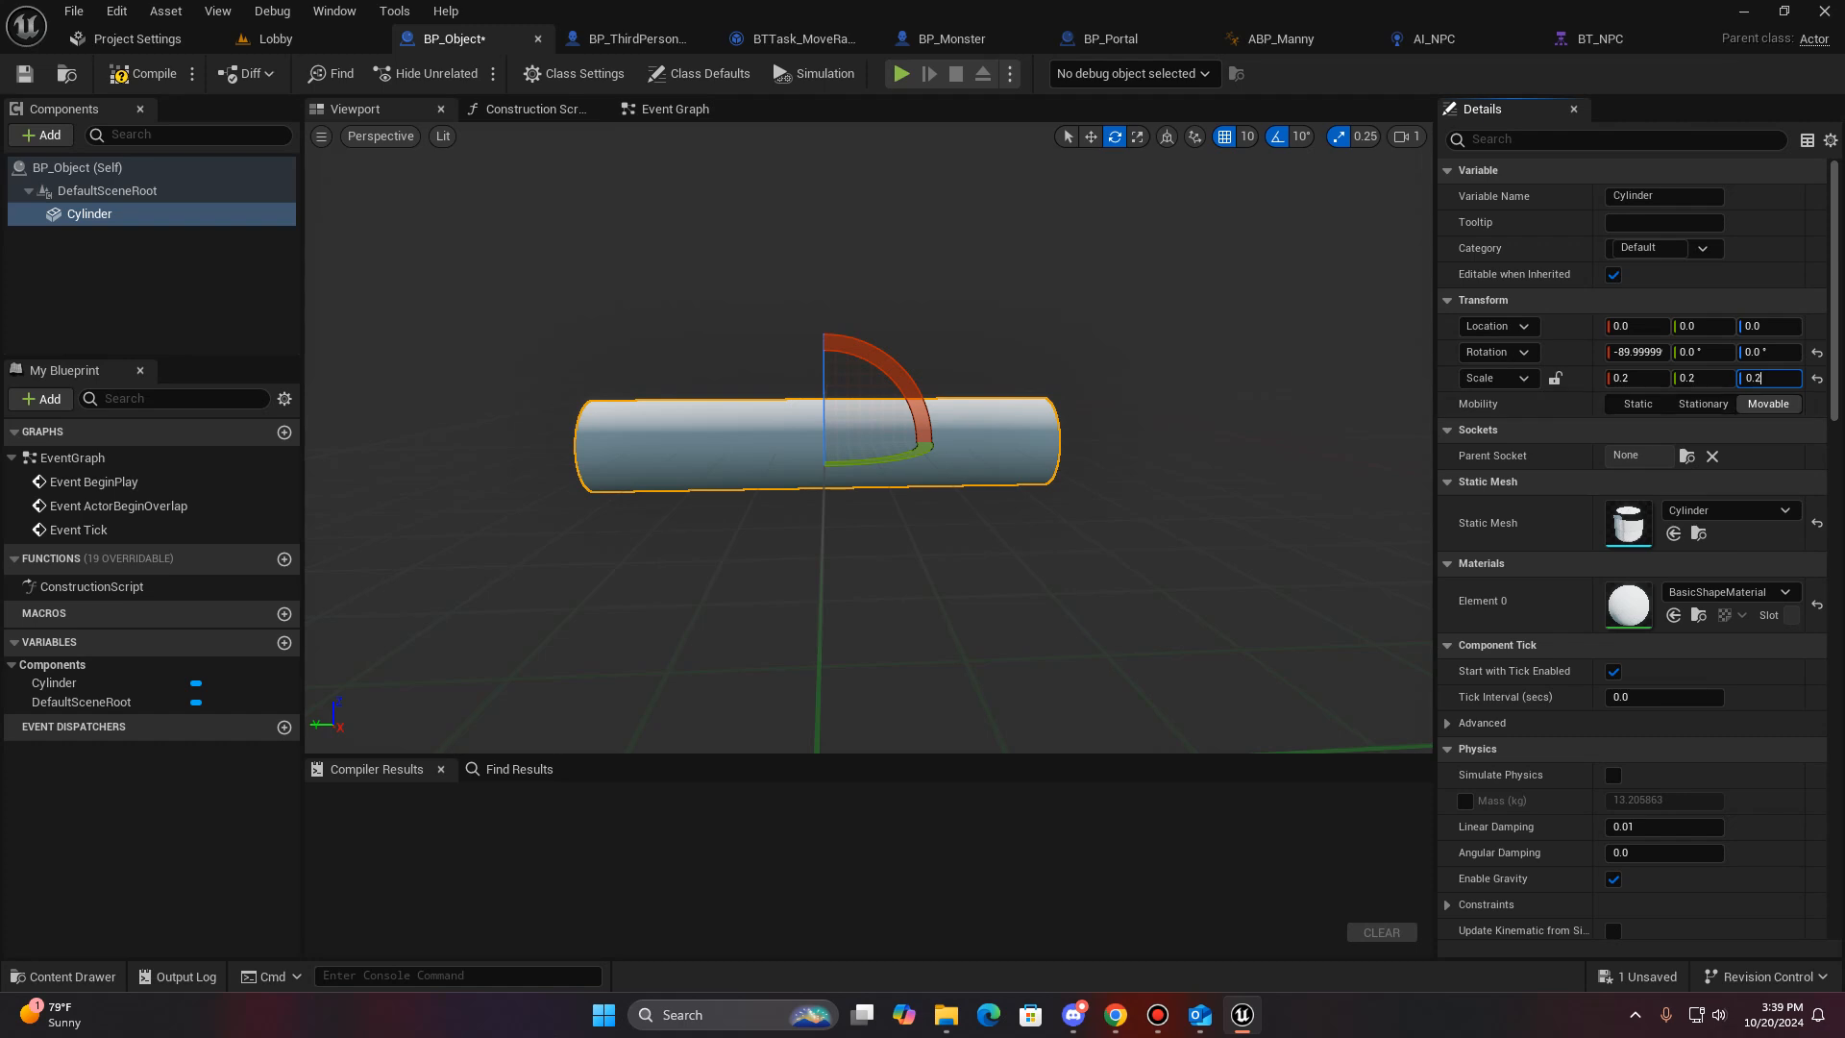
key("Return")
- Set the Cylinder's scale to 0.5 on X, Y and Z
right_click_drag(868, 438, 784, 471)
left_click(1634, 378)
type("0.5")
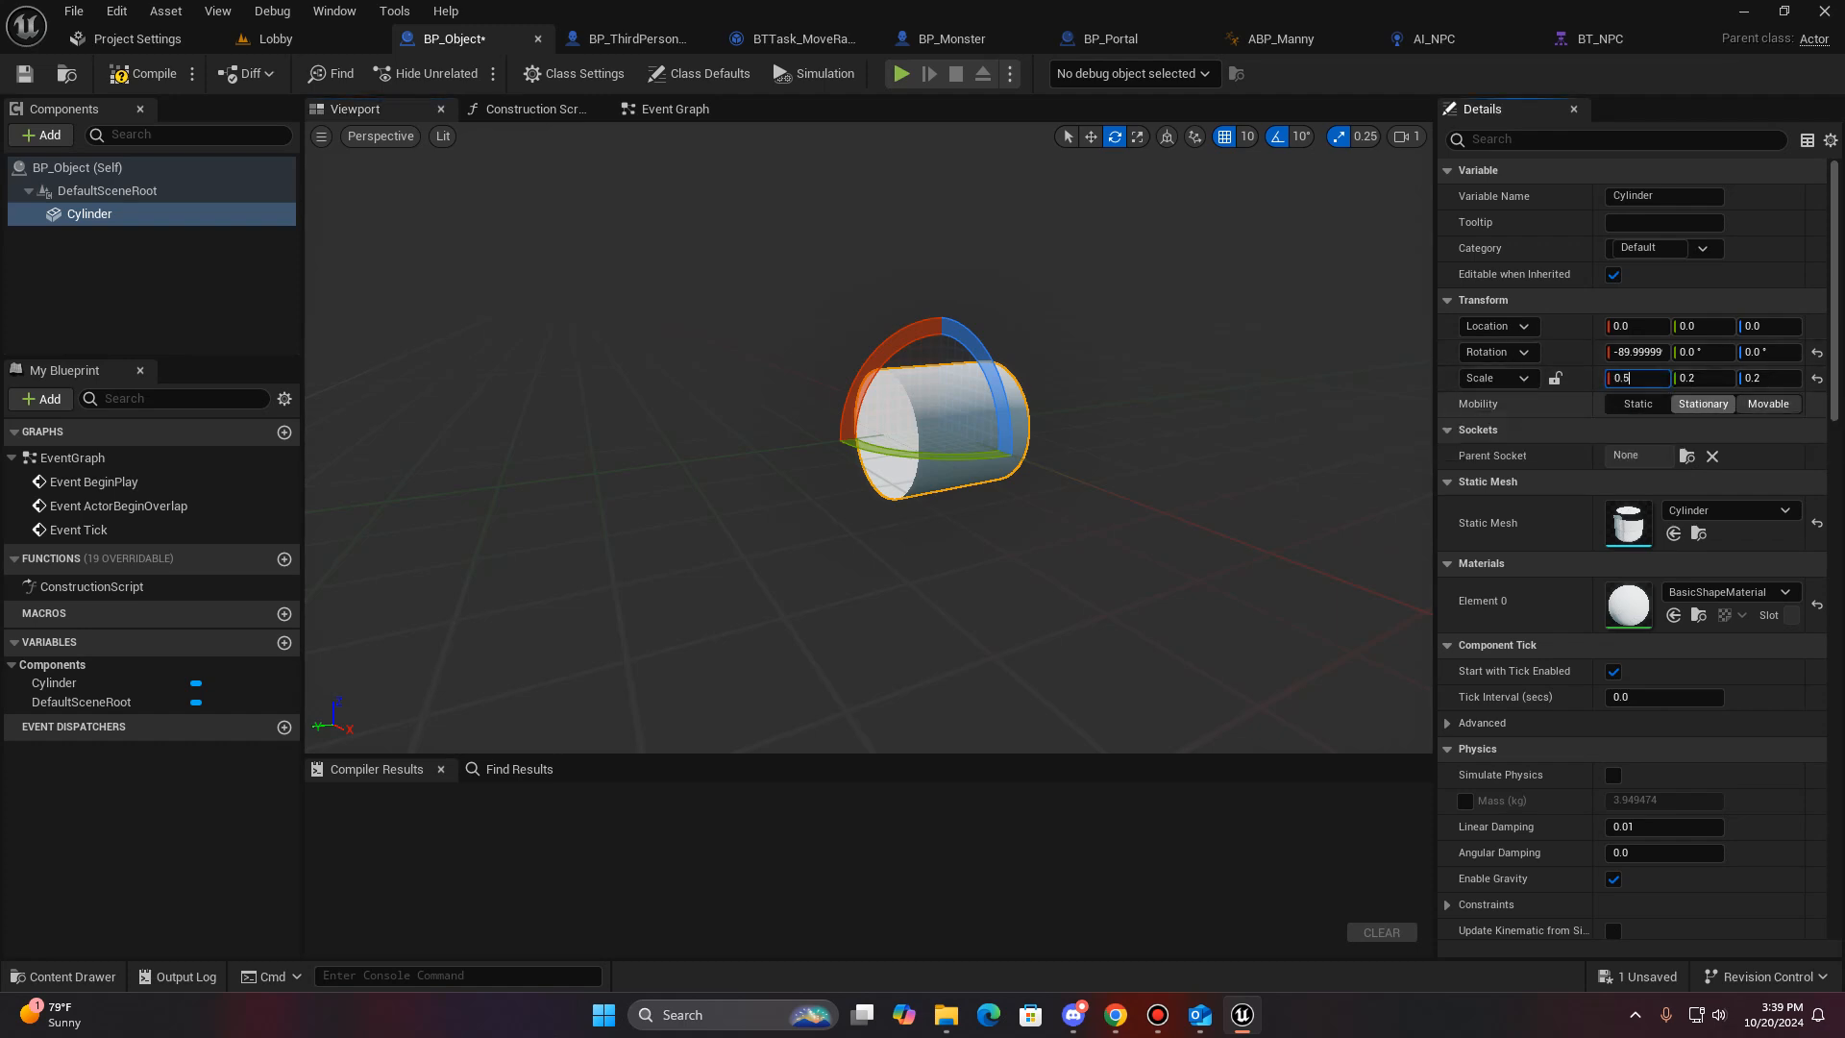
key("Tab")
right_click_drag(1134, 432, 1078, 442)
key("d")
left_click(1768, 379)
type("0.5")
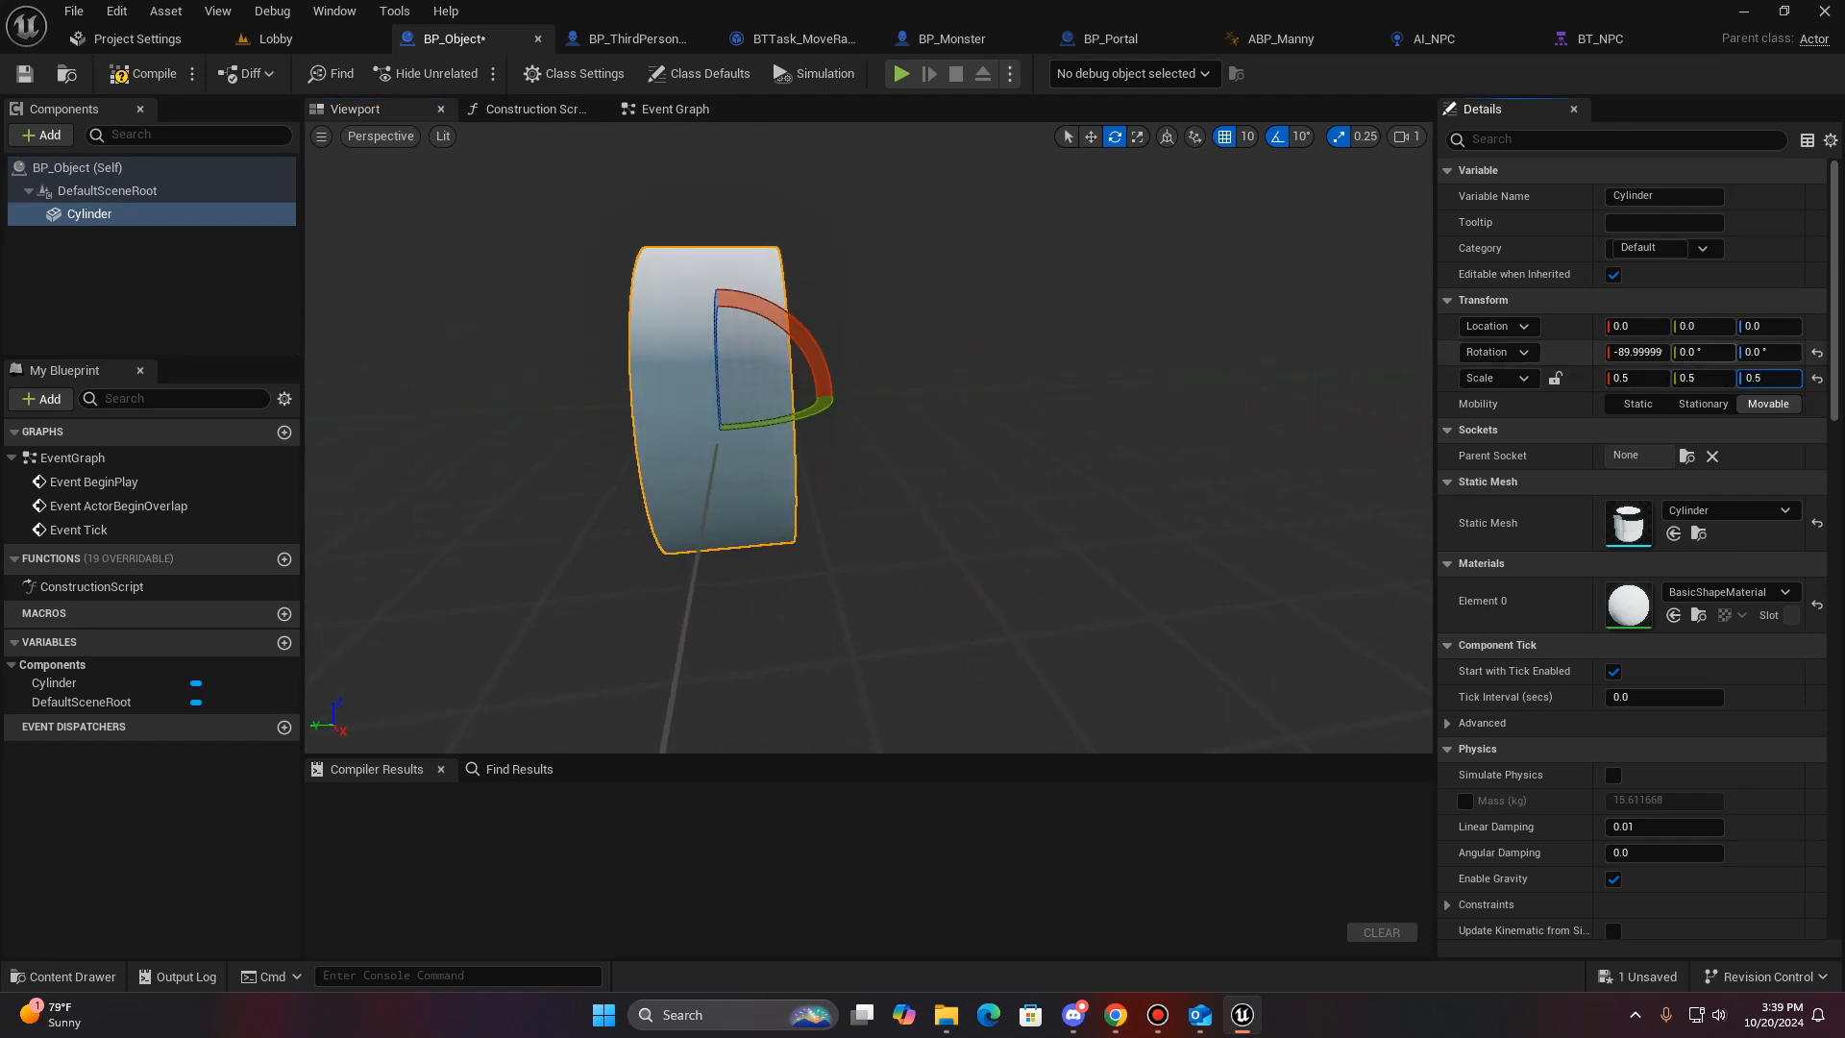
key("Return")
- Set the Cylinder's X and Y scale to 0.2 to make a slim bar
type("0.2")
key("Tab")
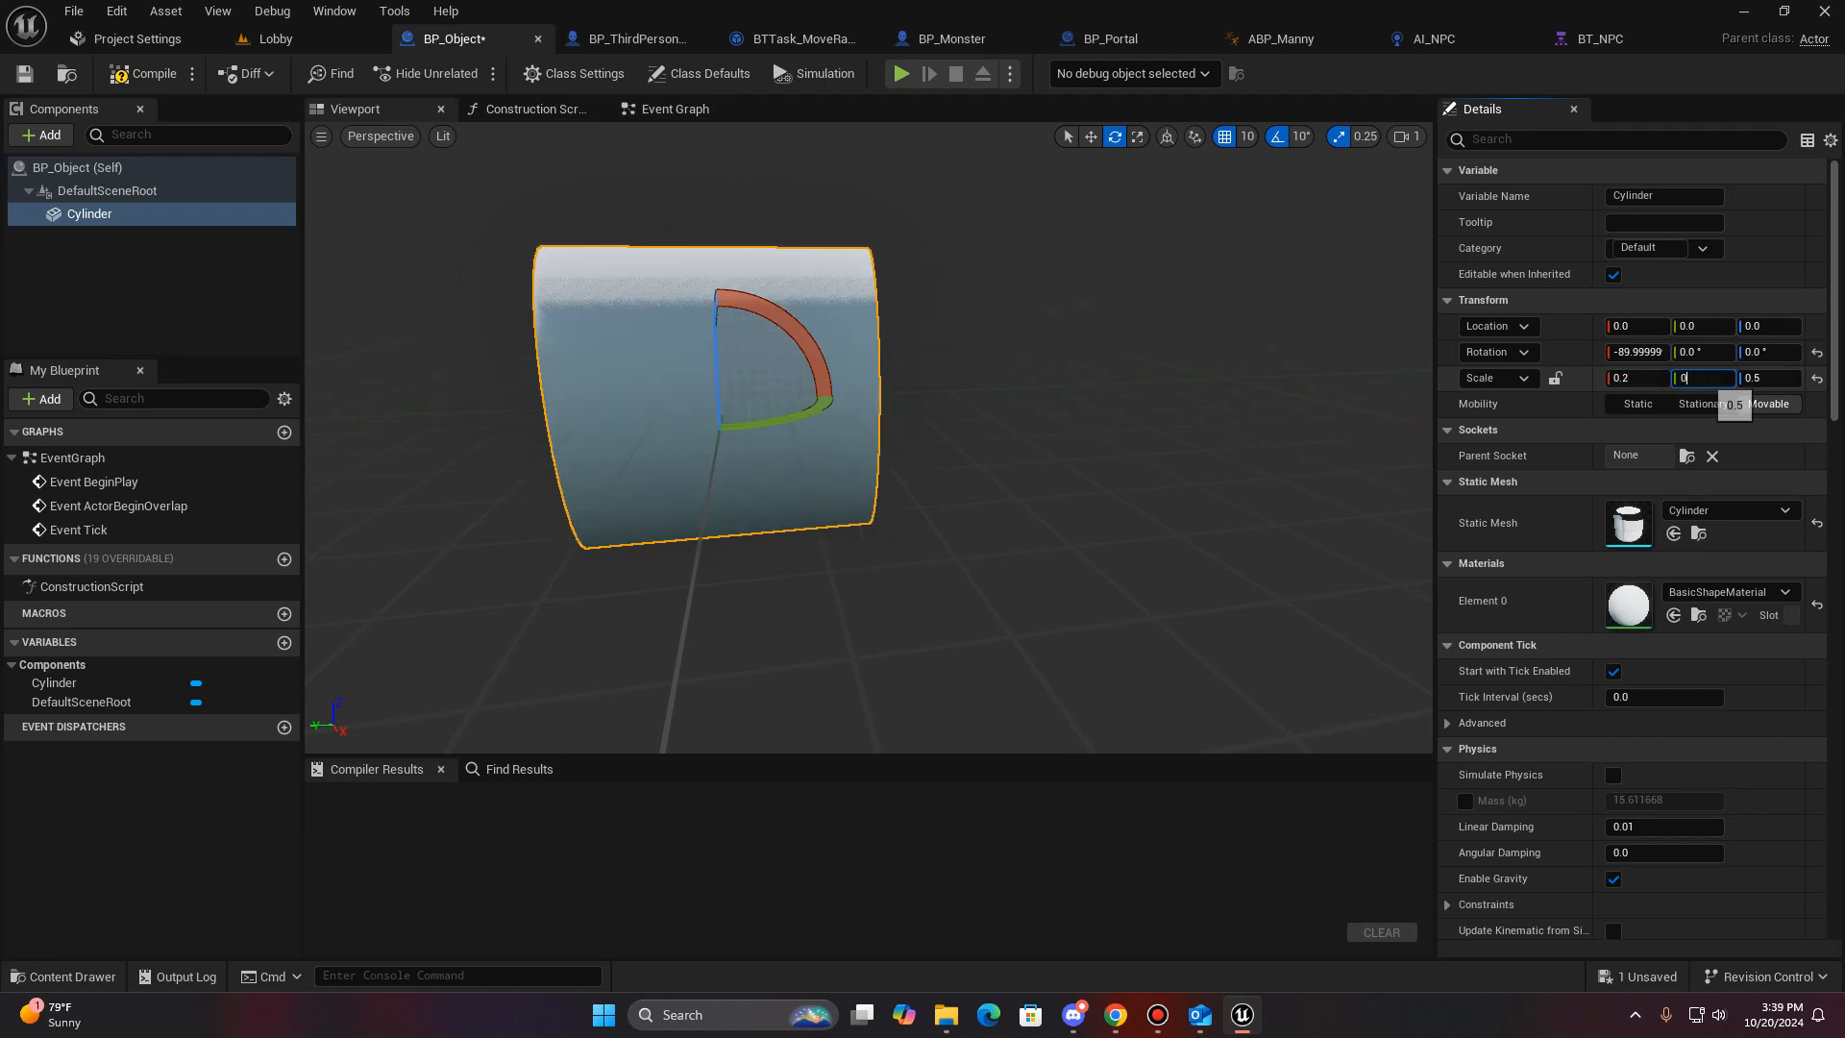
key("Return")
key("s")
right_click_drag(869, 437, 822, 415)
key("w")
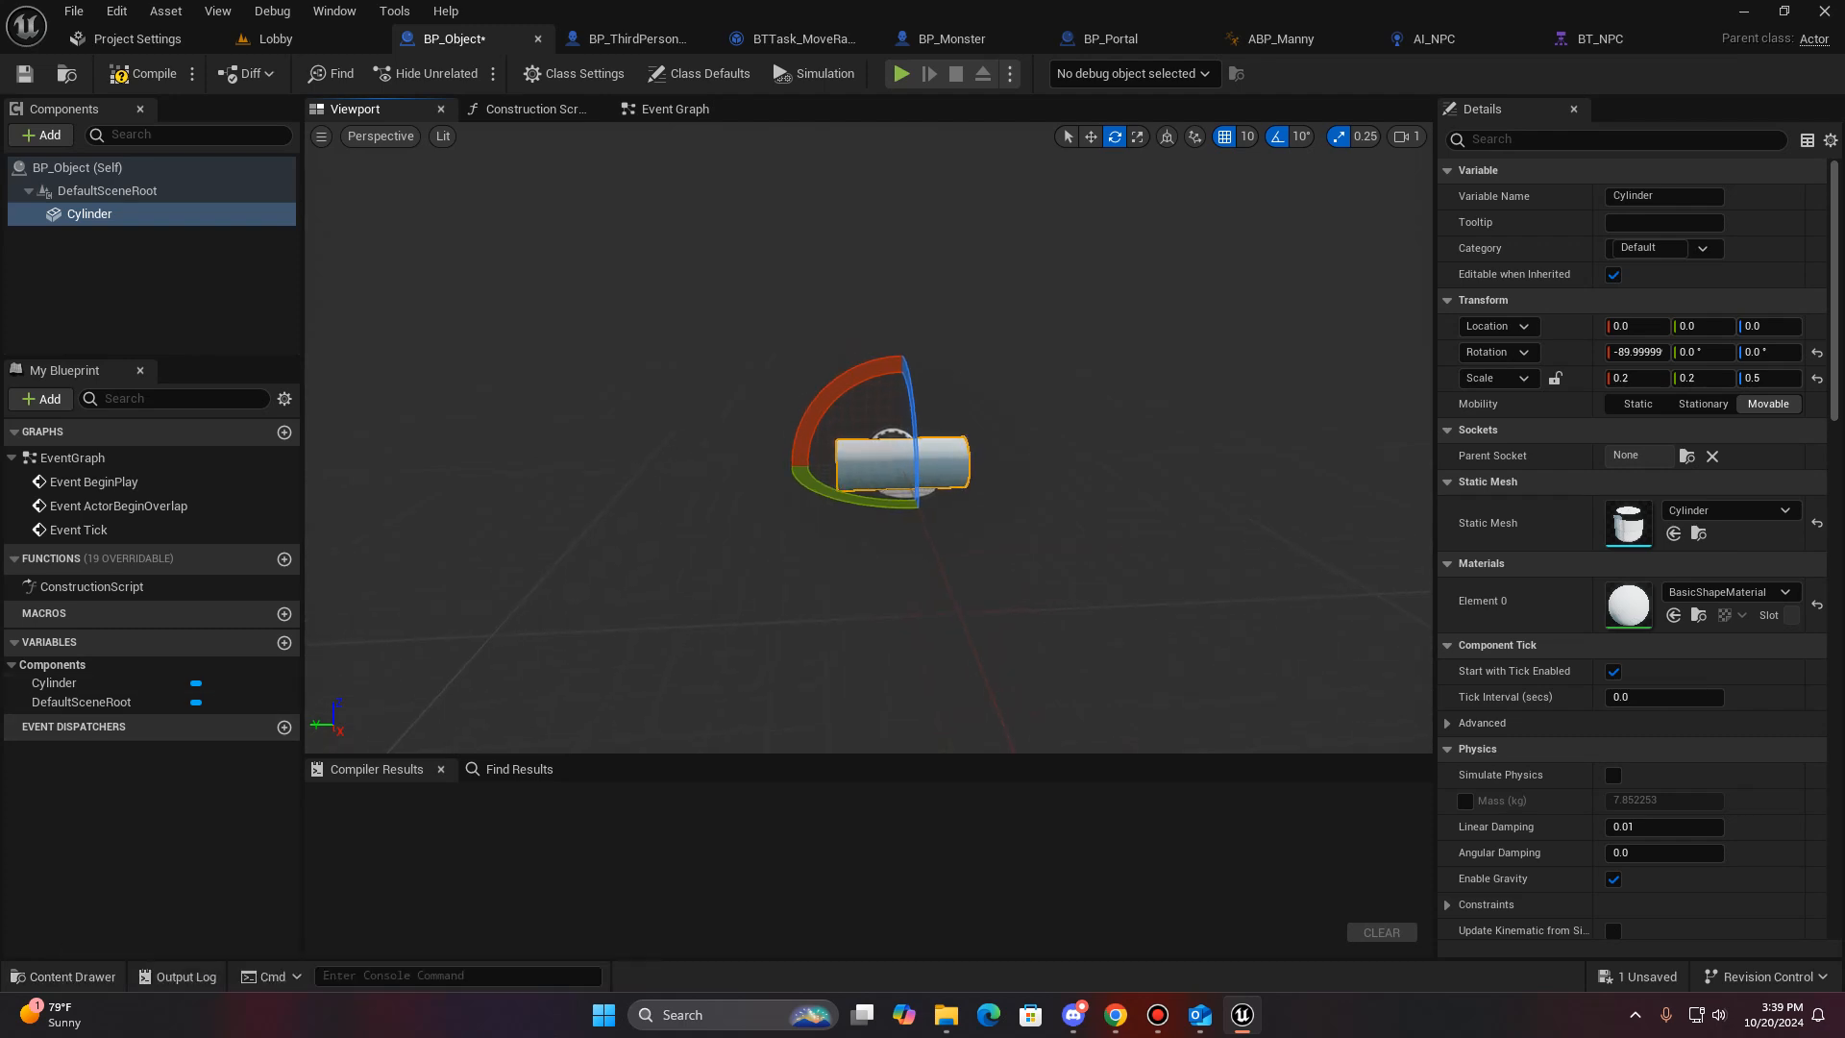
- Duplicate the Cylinder and move the copy along its length to Y 60
left_click(41, 134)
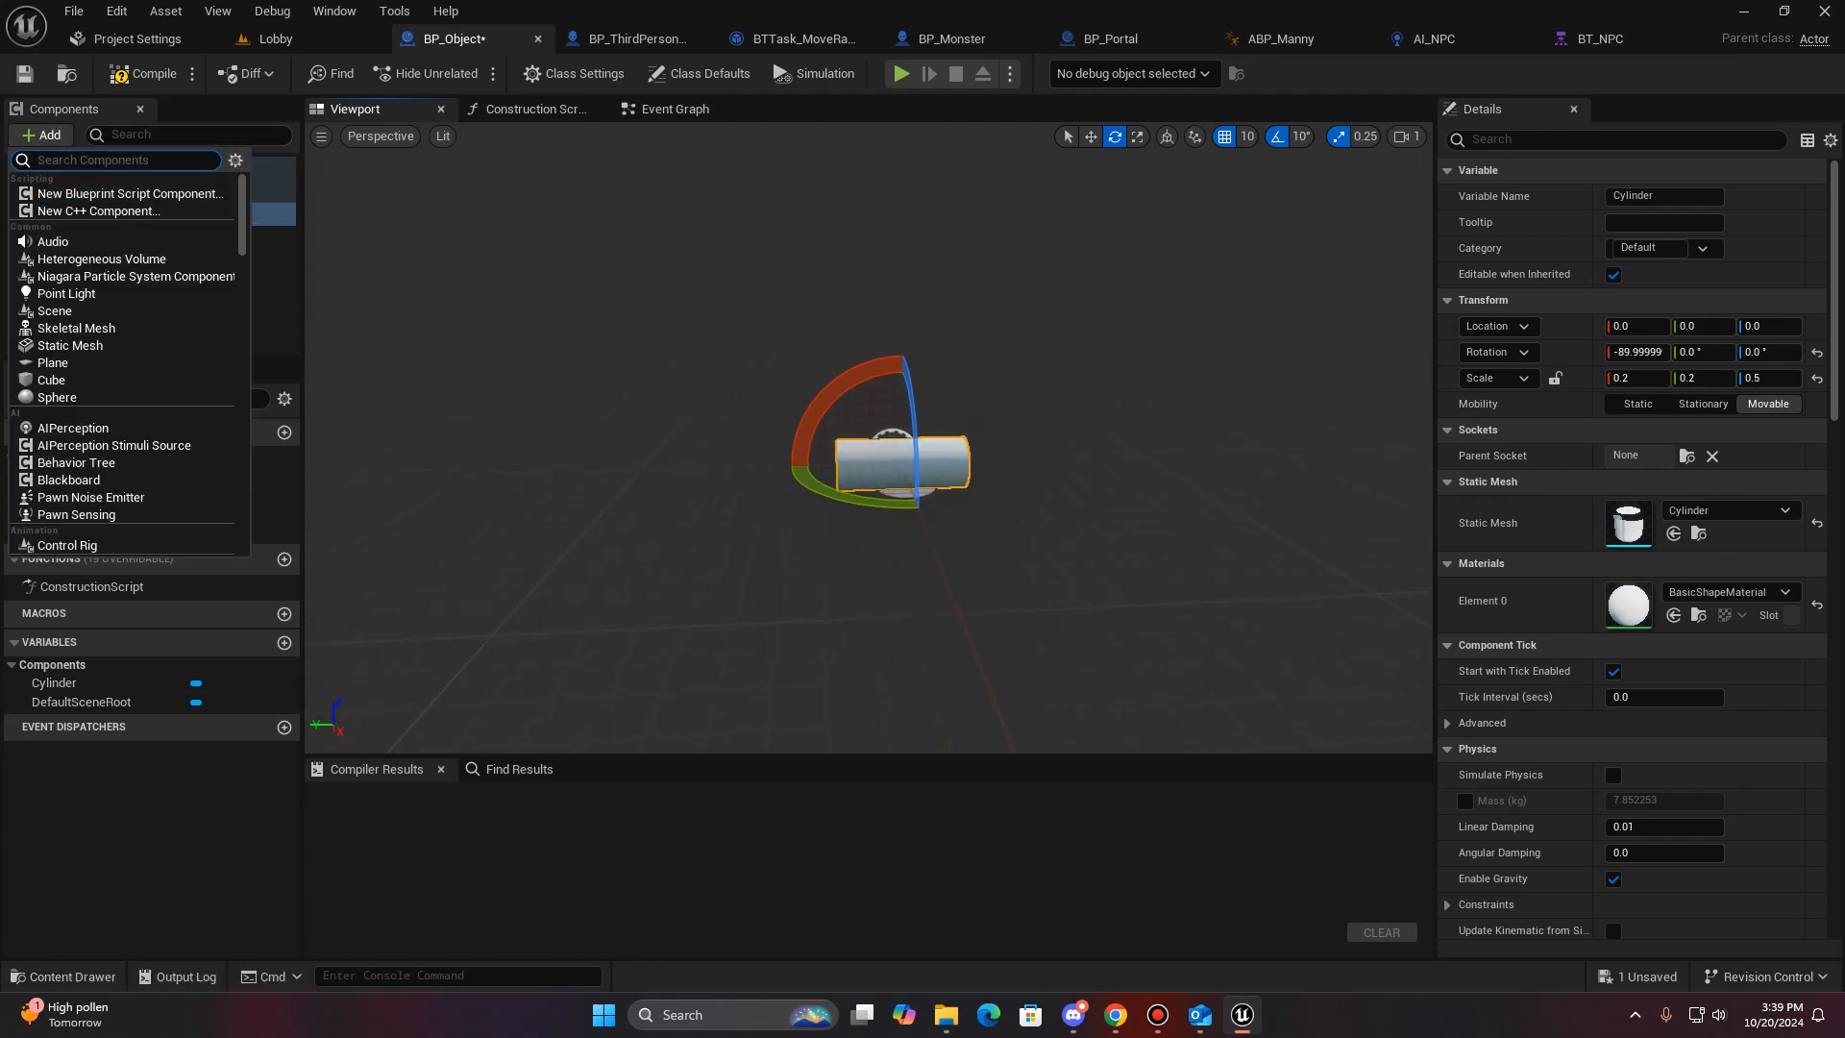
key("Escape")
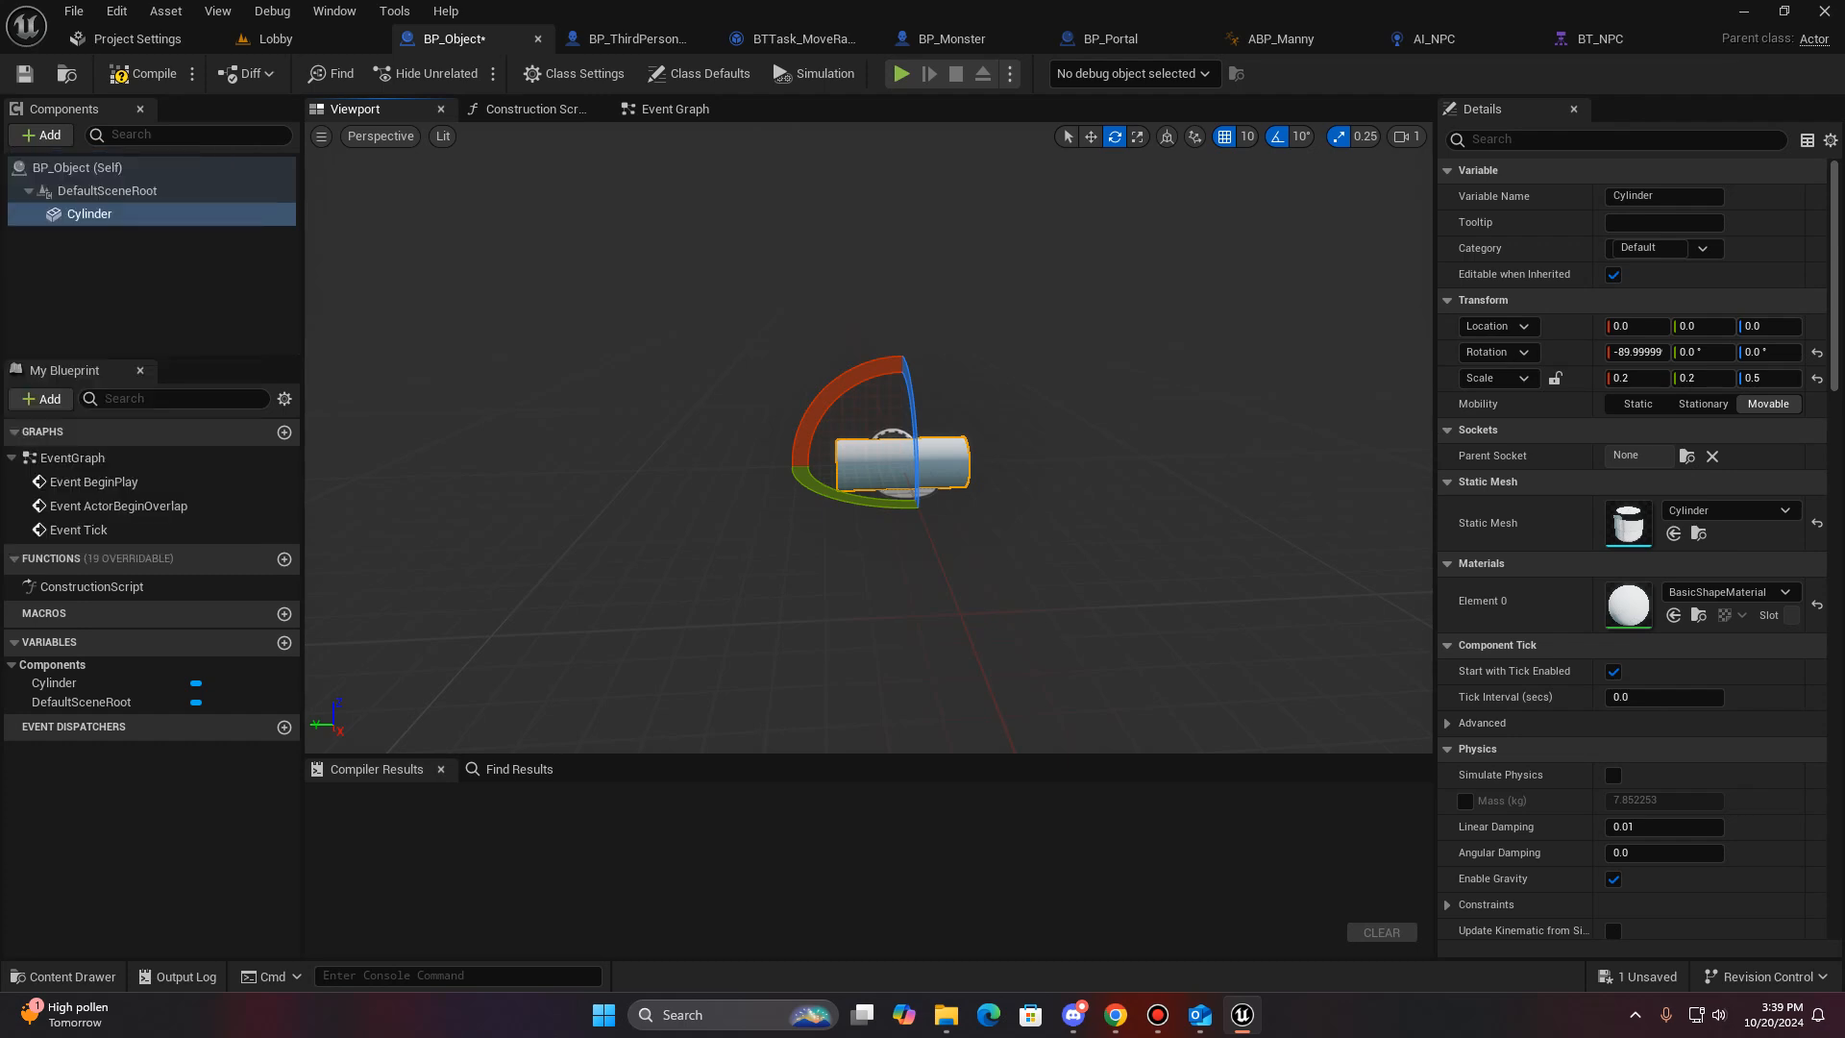
key("ctrl+d")
key("Return")
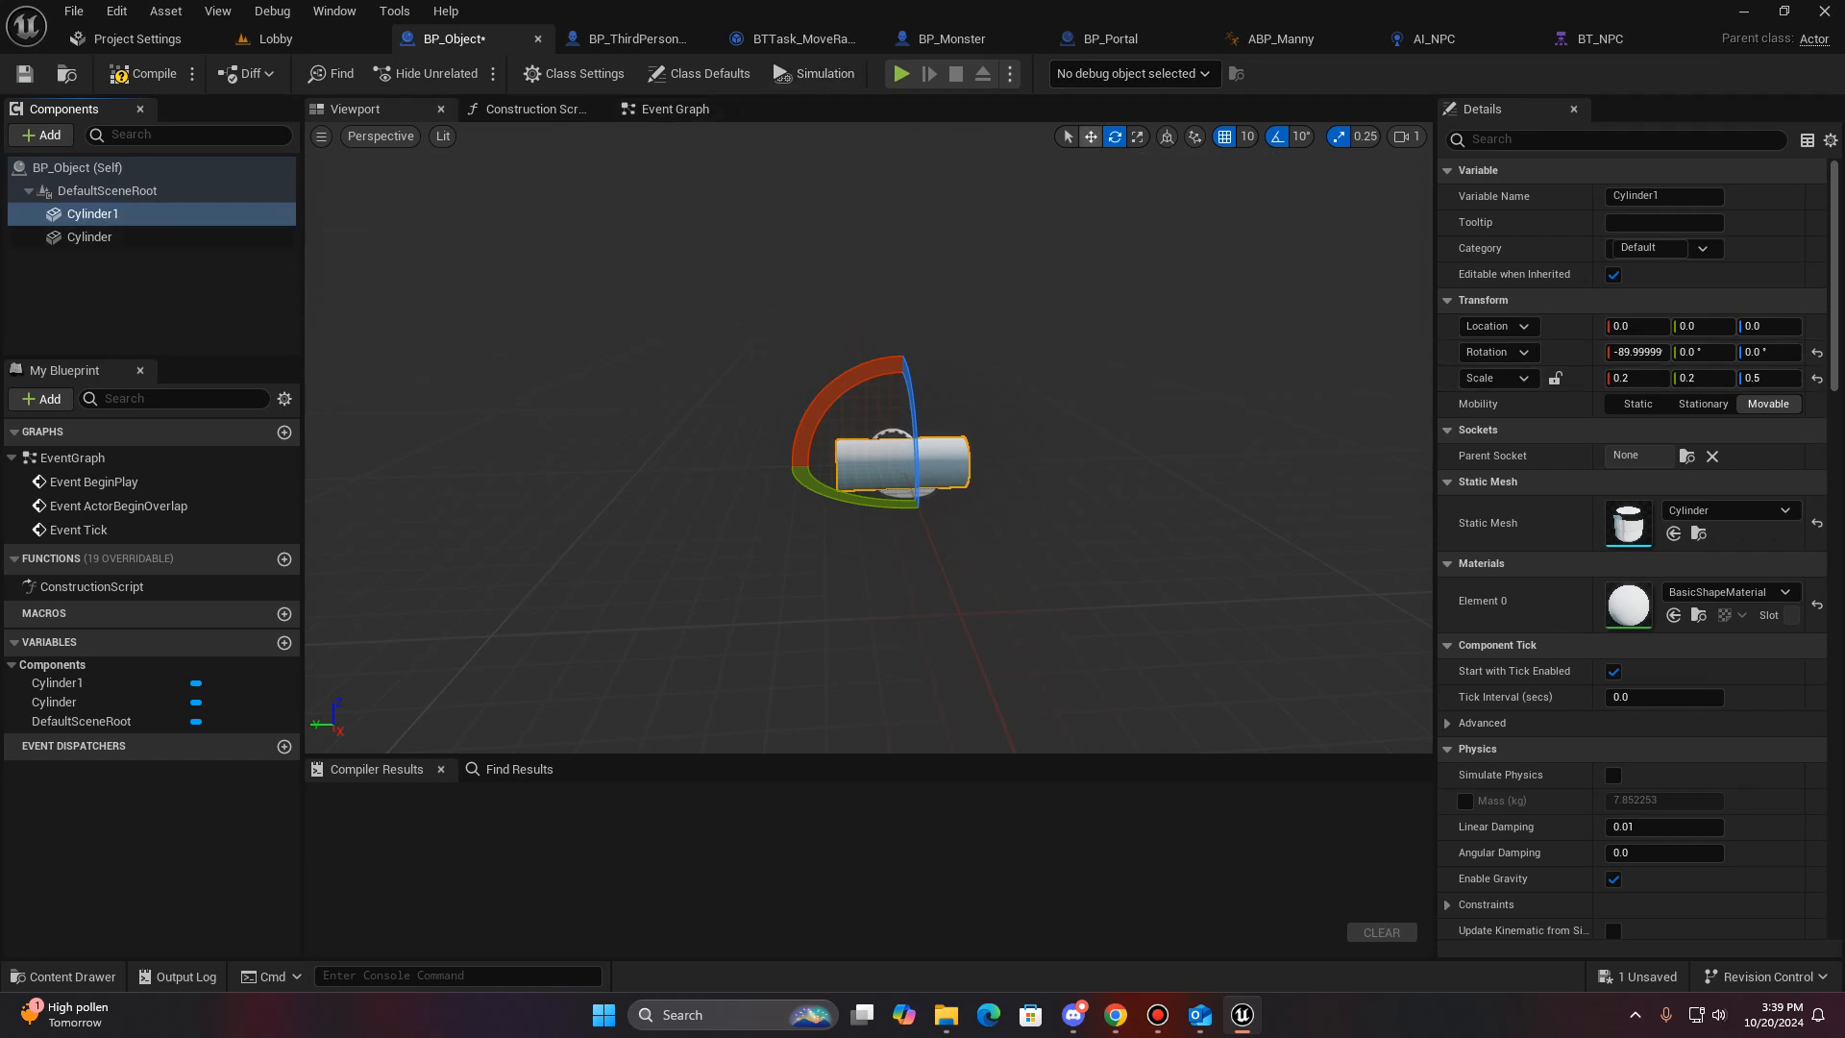
key("w")
right_click_drag(1086, 500, 1032, 500)
left_click_drag(1094, 471, 937, 477)
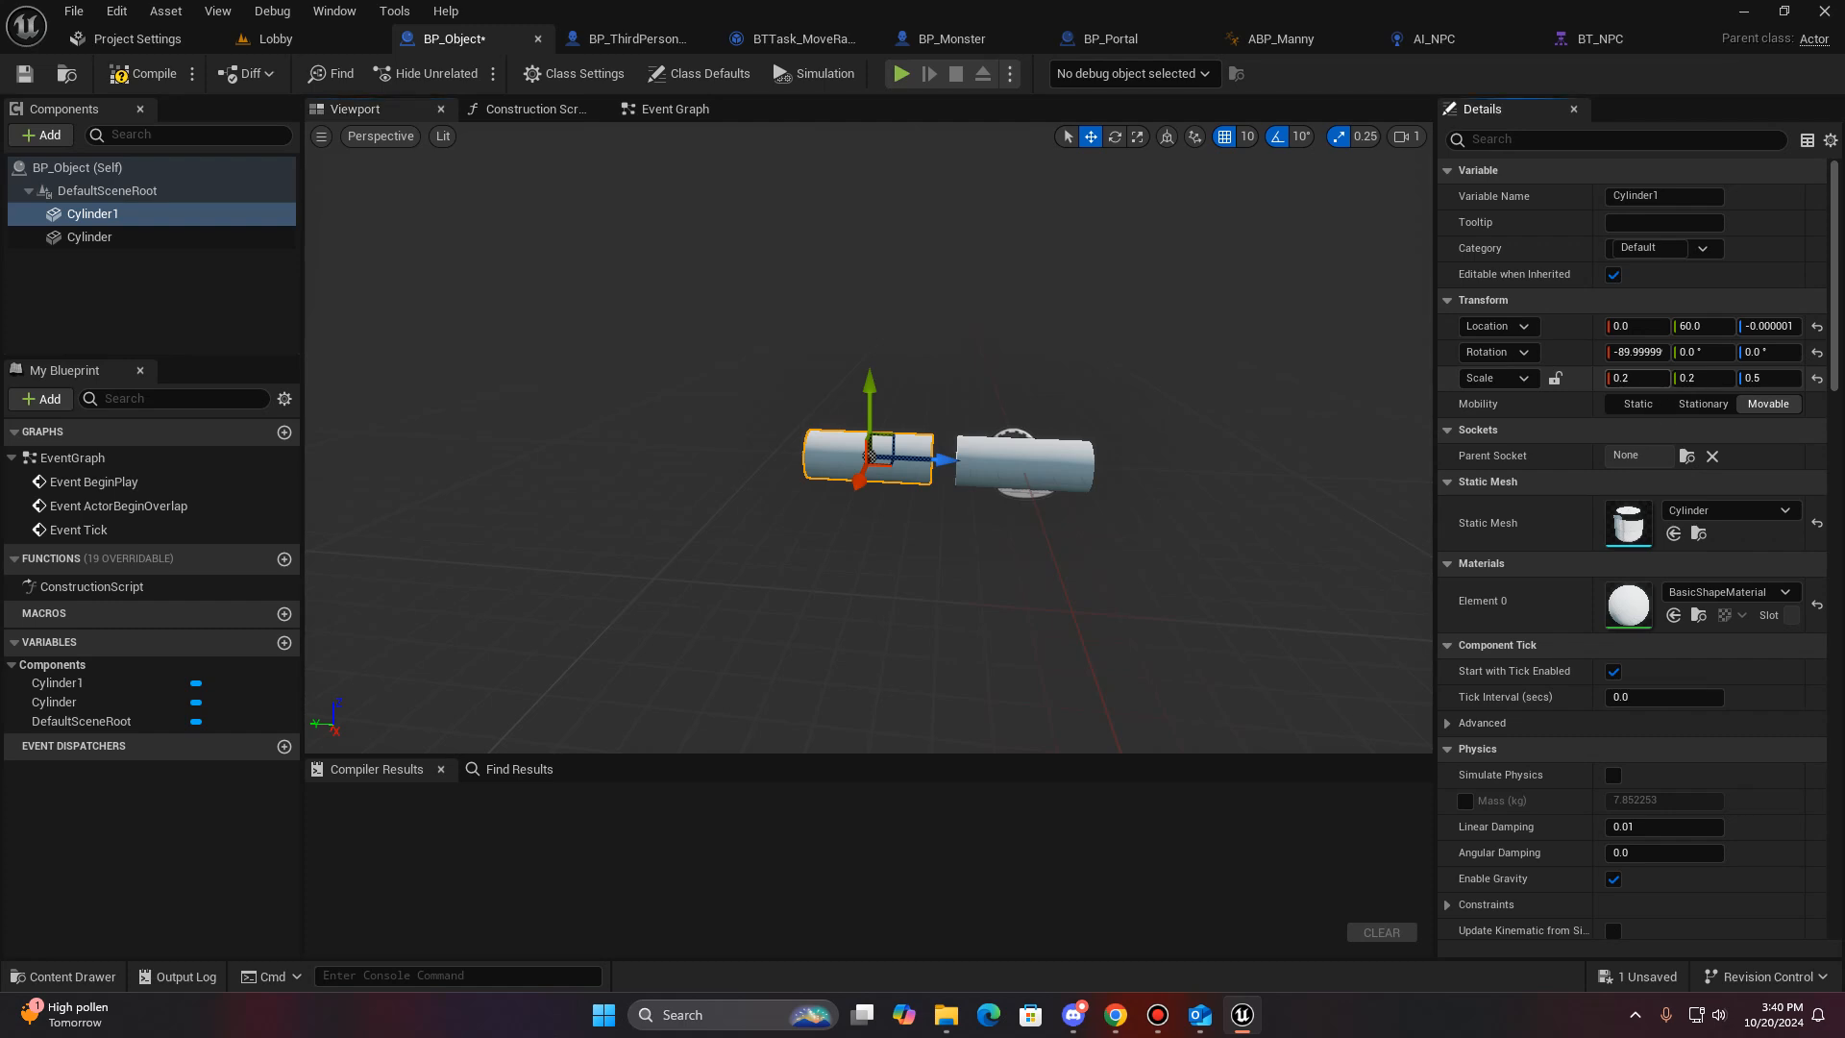
- Set the duplicated cylinder's scale to X 0.5, Y 0.5 and Z 0.1 to form a flat disc
type("025")
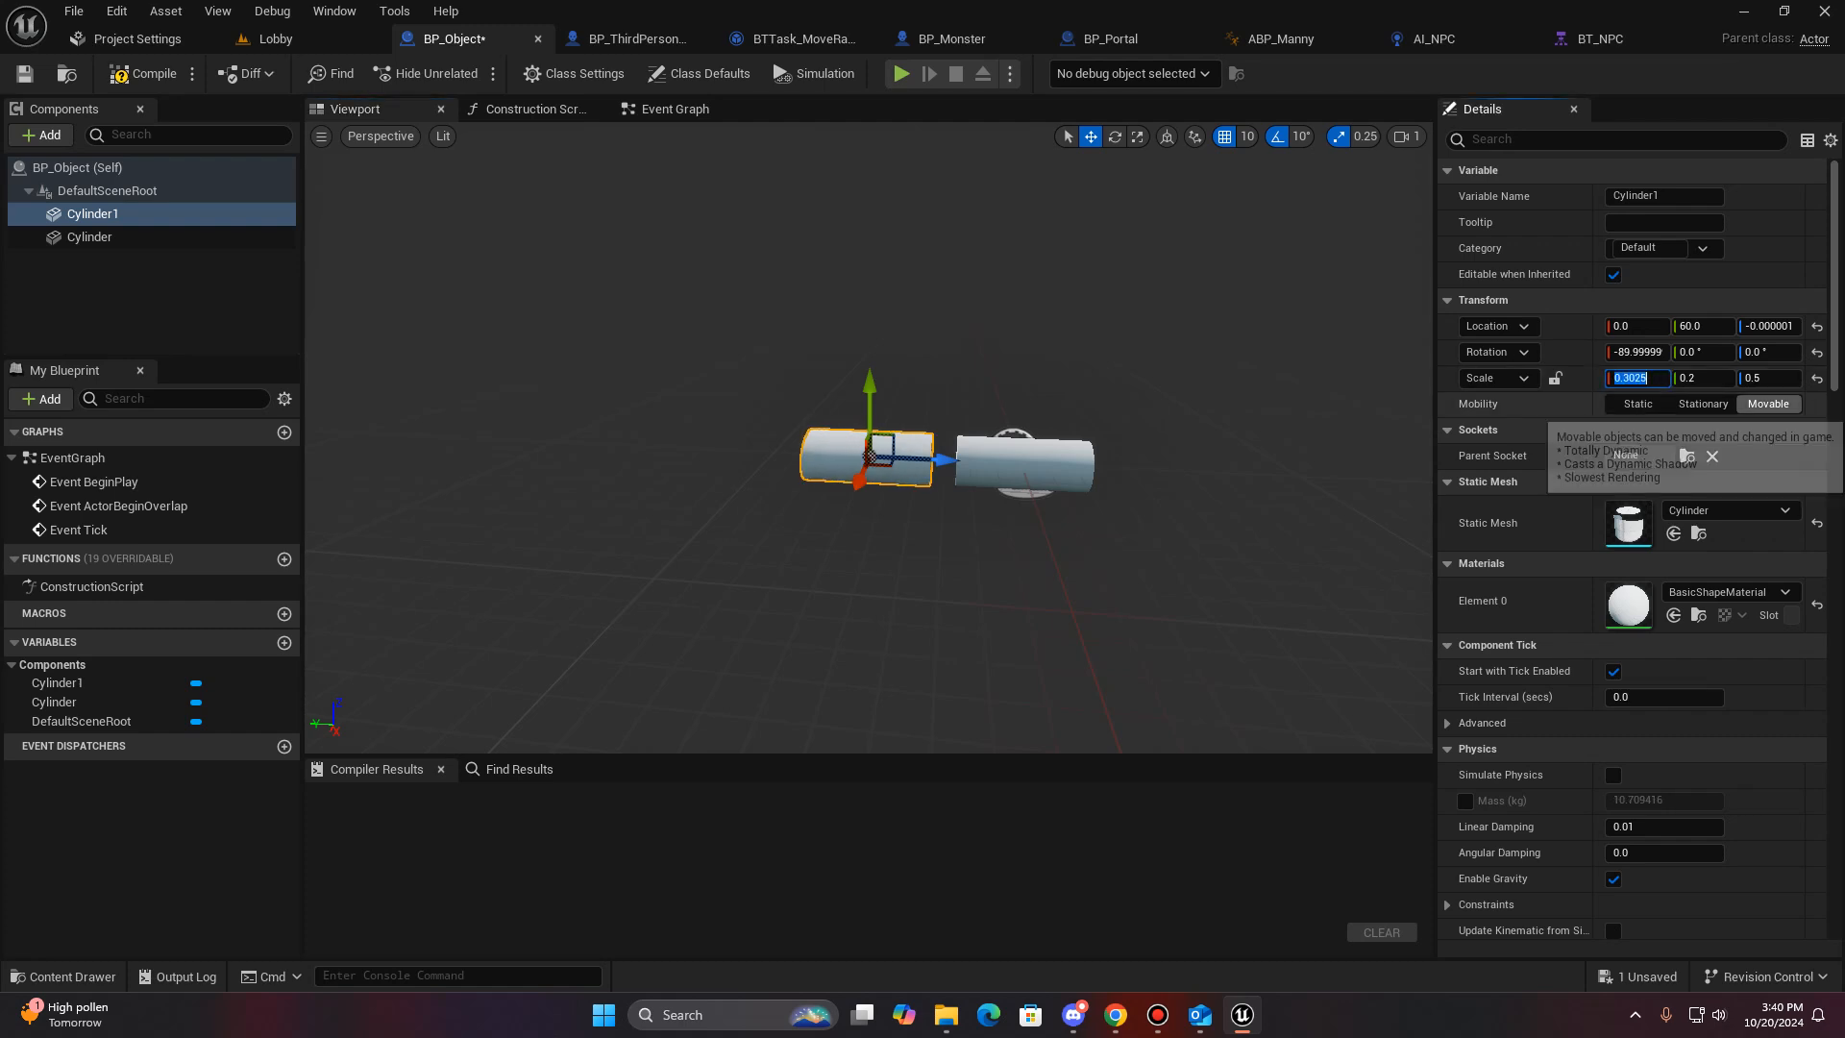
type(".5")
key("Tab")
type("0.5")
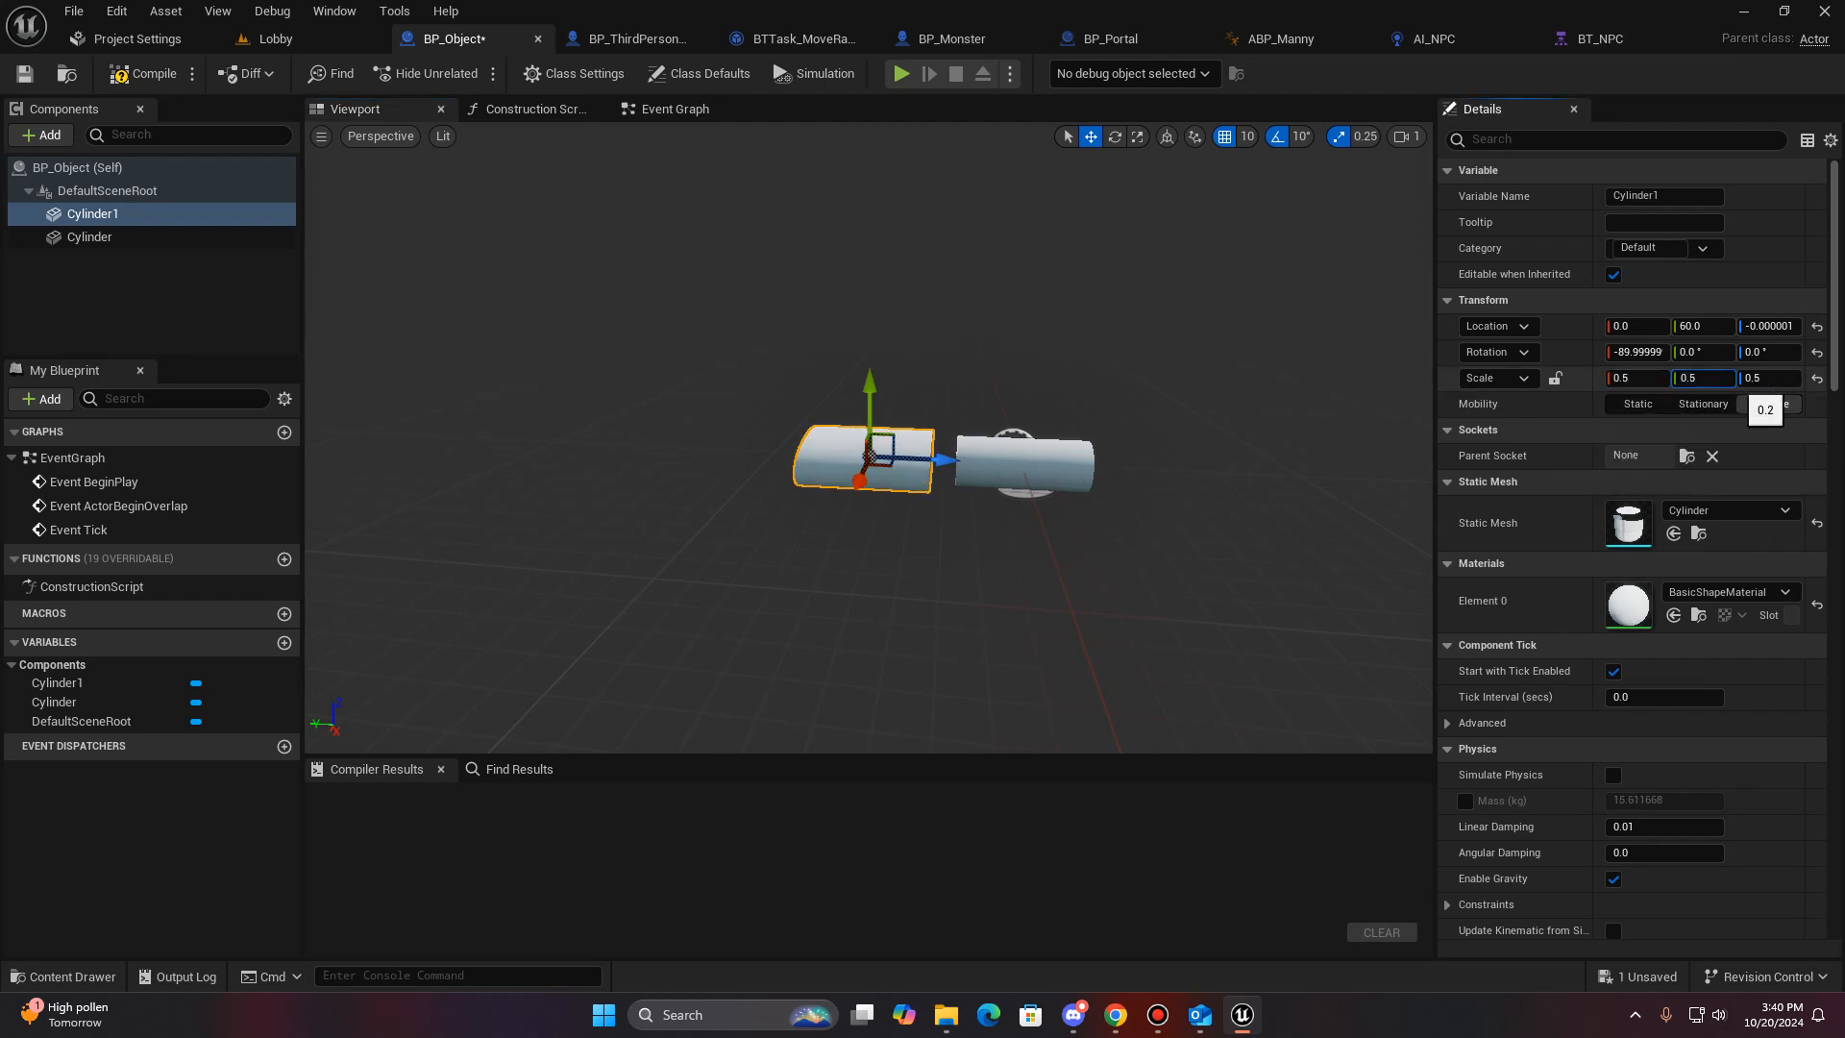
key("Tab")
type("0.5")
key("Return")
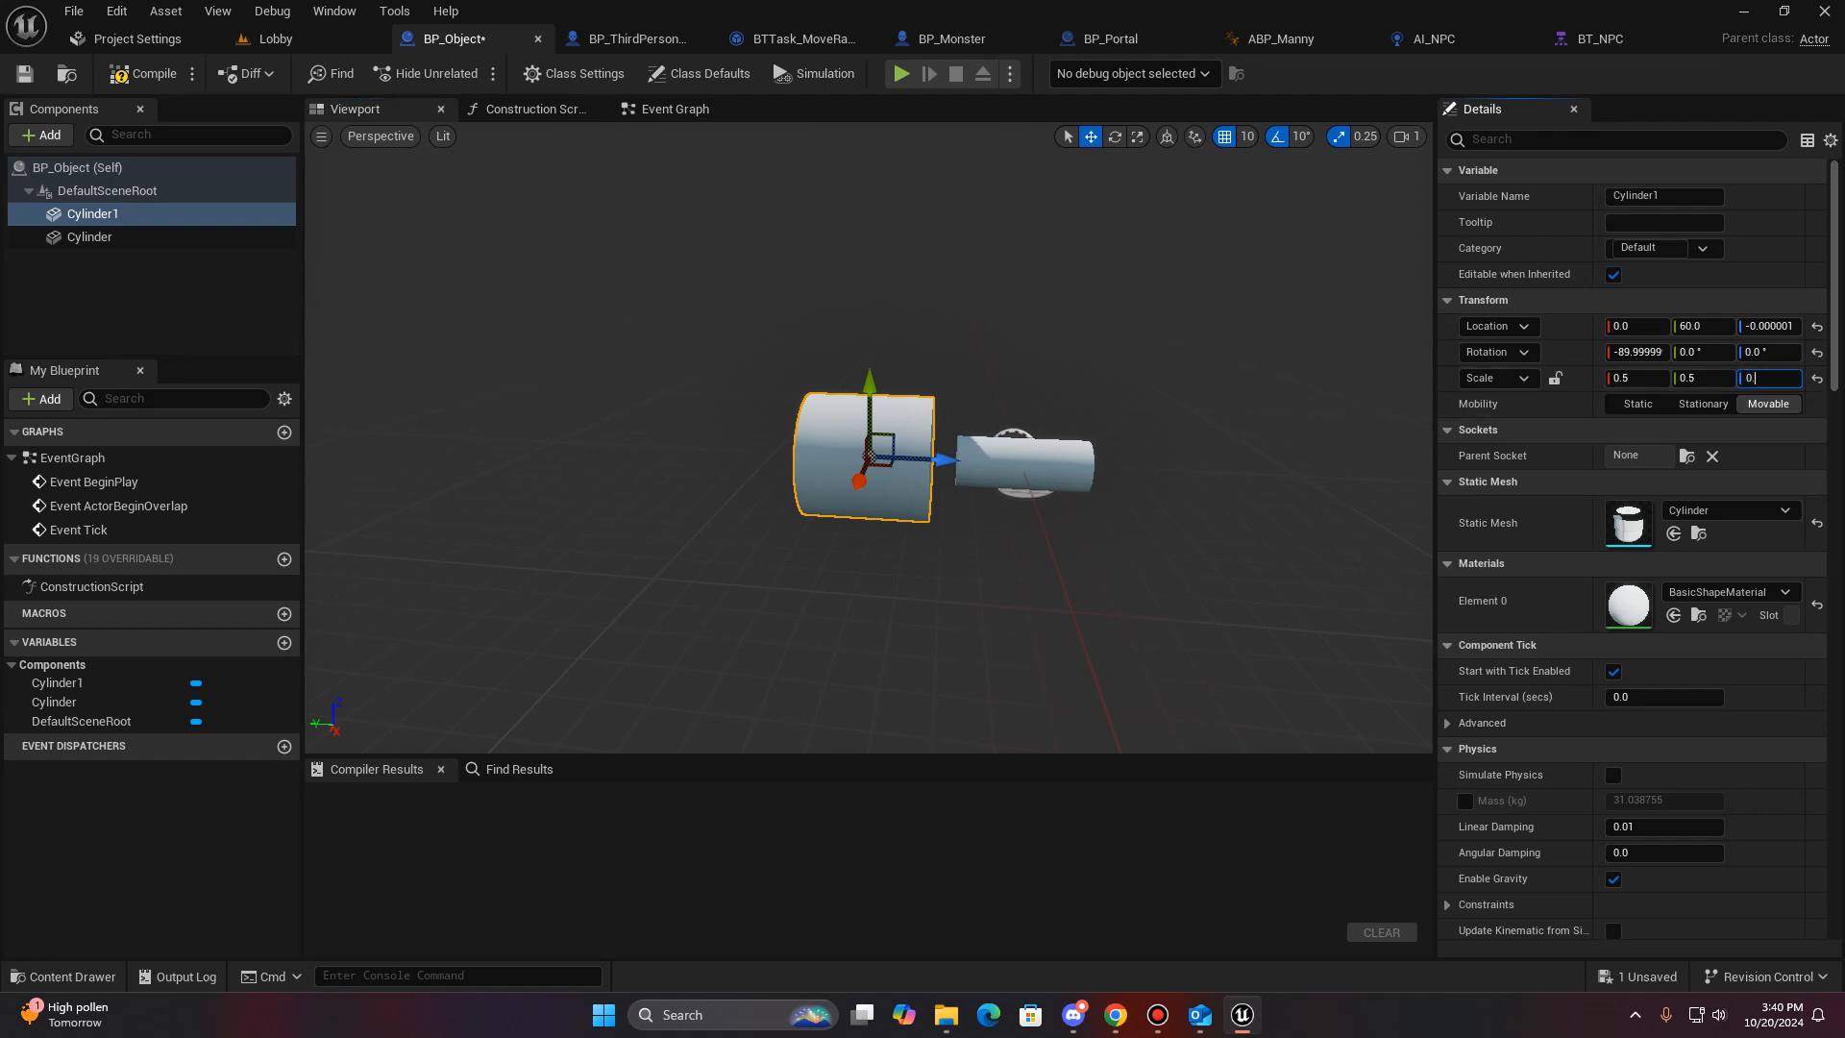
key("Return")
- Move the disc along its axis to Y 30 so it meets the end of the bar
key("w")
mouse_move(869, 437)
right_mouse_down()
mouse_move(874, 418)
mouse_move(884, 452)
right_mouse_up()
left_click_drag(801, 446, 938, 446)
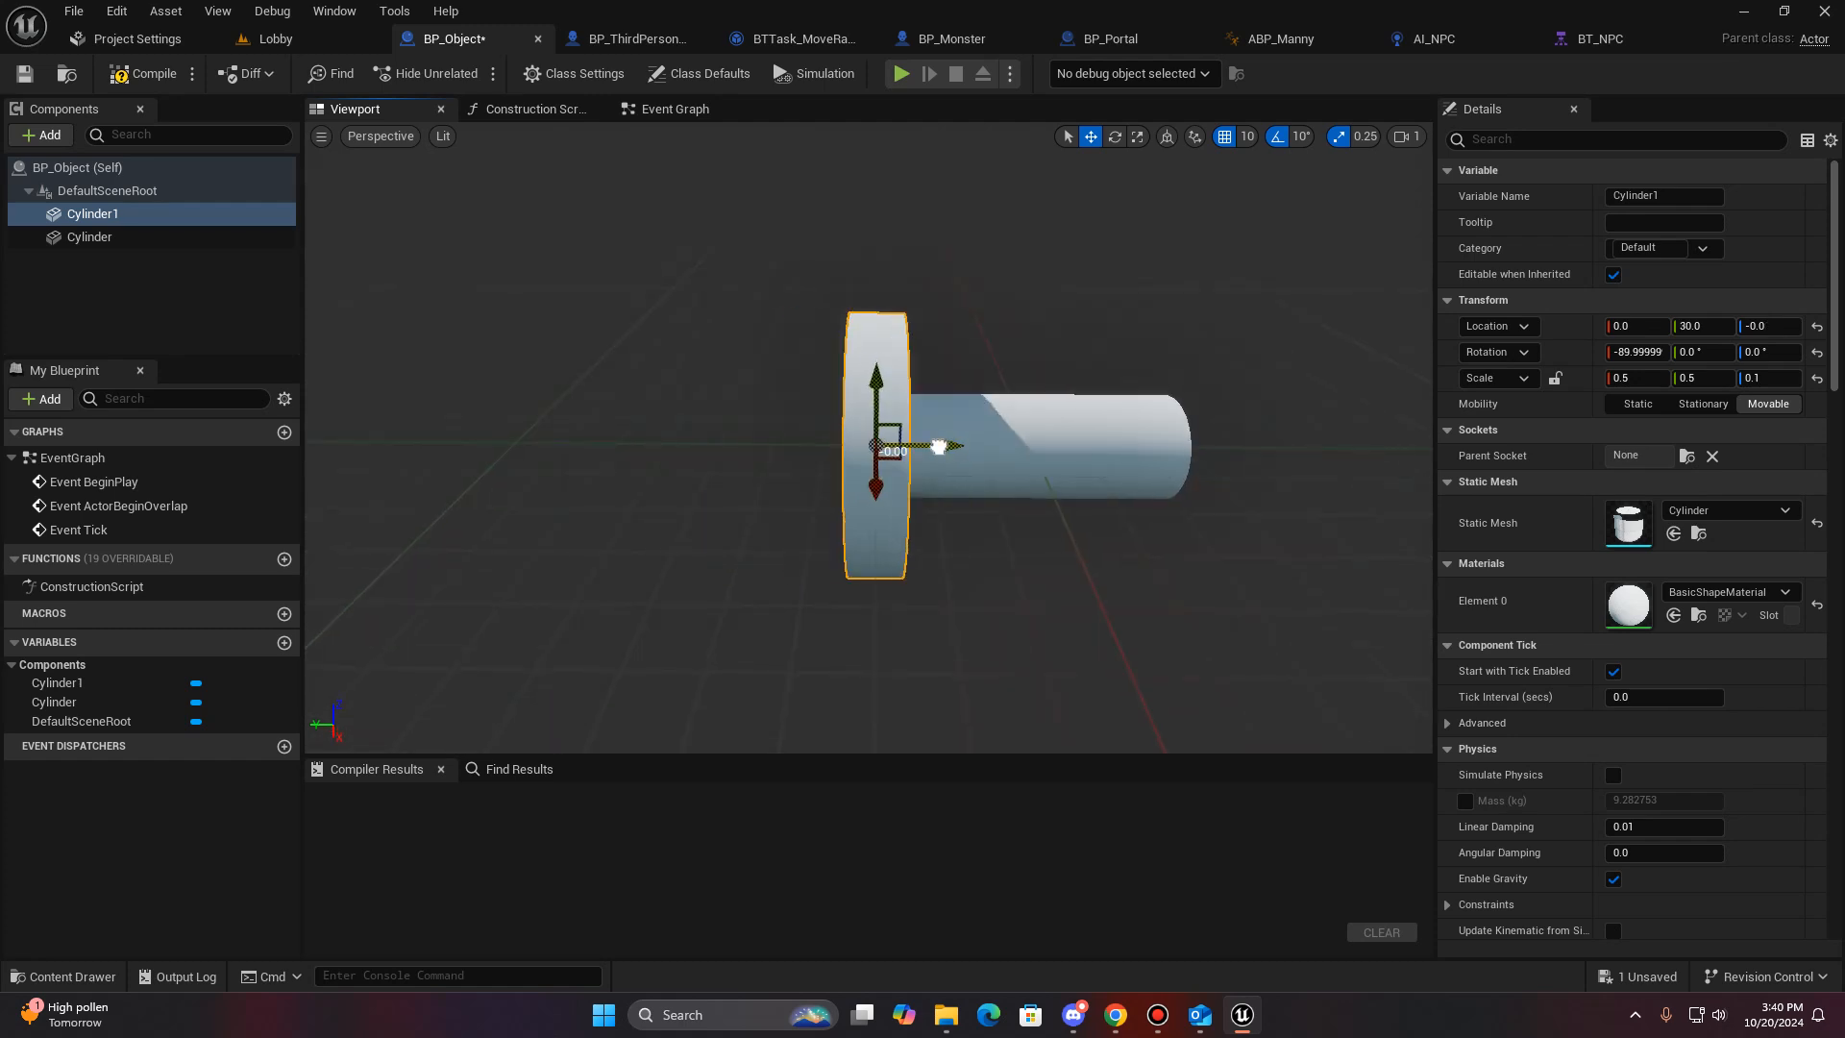
- Duplicate the disc and move the copy to Y -30 at the bar's opposite end
key("ctrl+d")
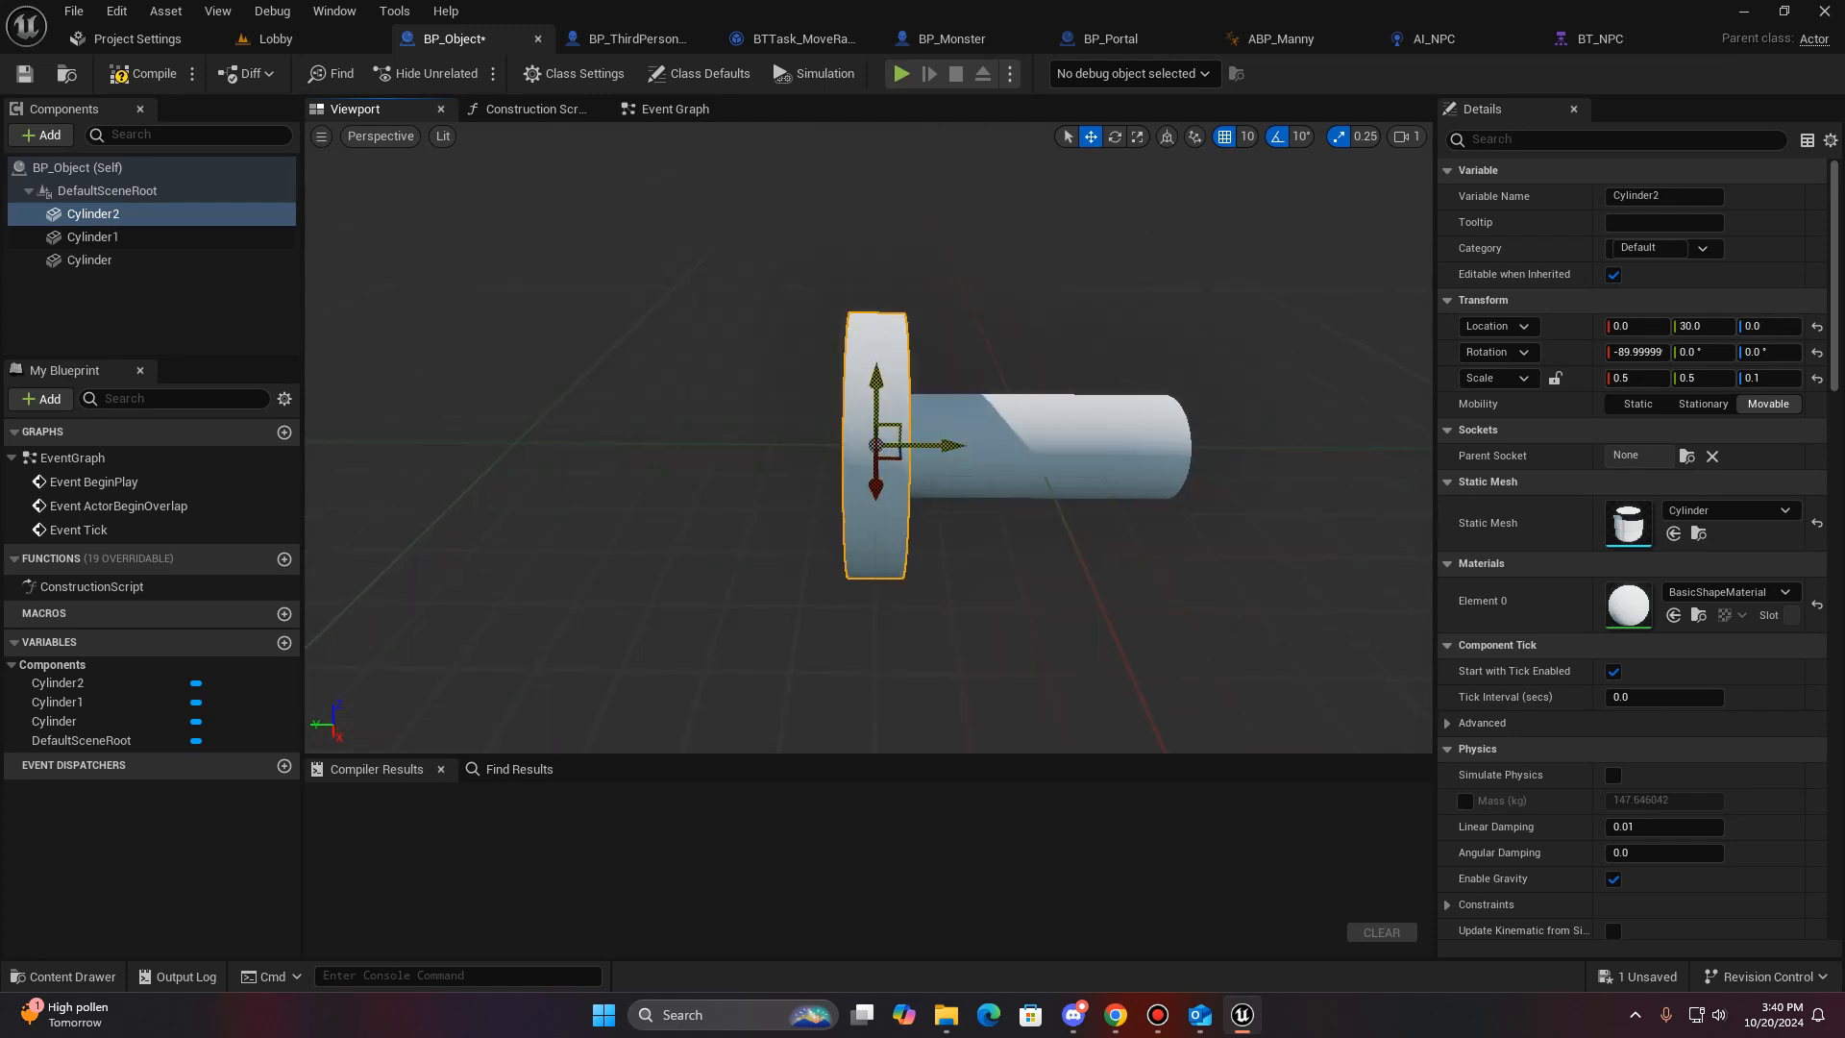
left_click_drag(947, 445, 1278, 455)
key("s")
mouse_move(1057, 538)
right_mouse_down()
mouse_move(1133, 538)
mouse_move(1023, 539)
right_mouse_up()
- Assign the MI_Template_BaseGray_Metal material to the central bar cylinder
left_click(870, 448)
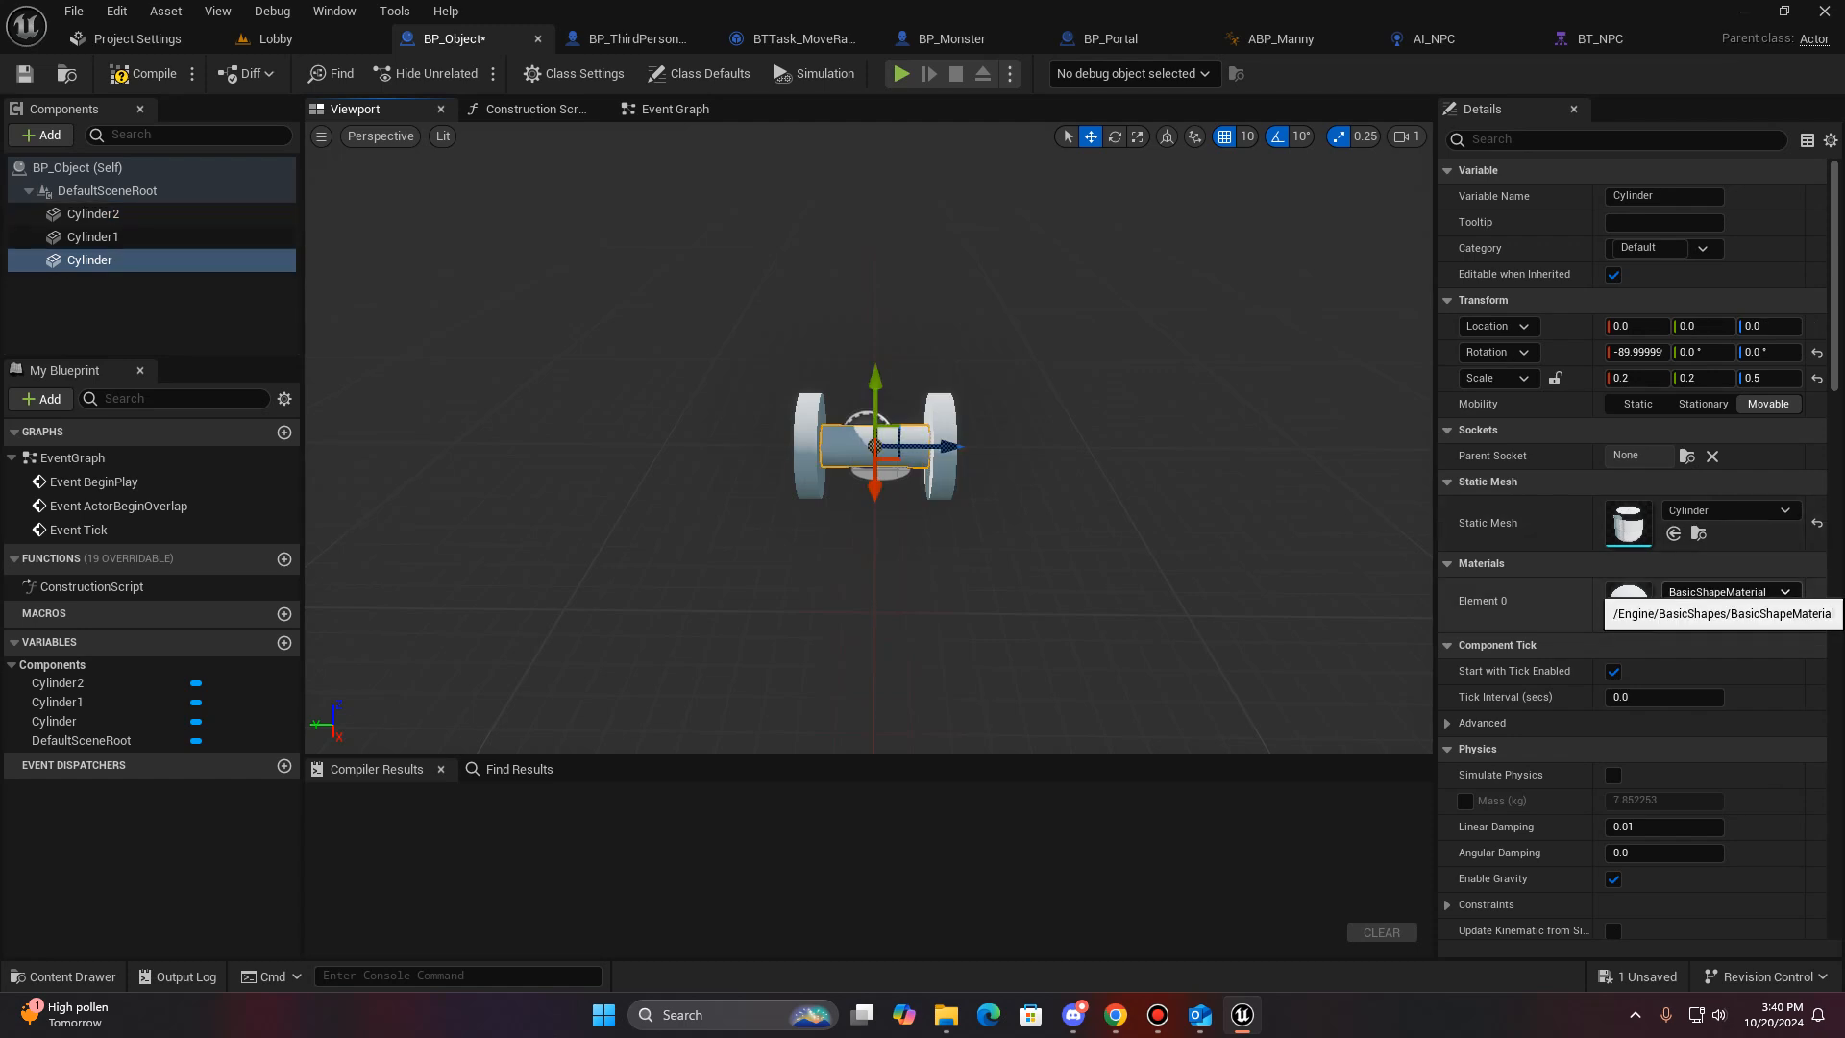
left_click(1727, 592)
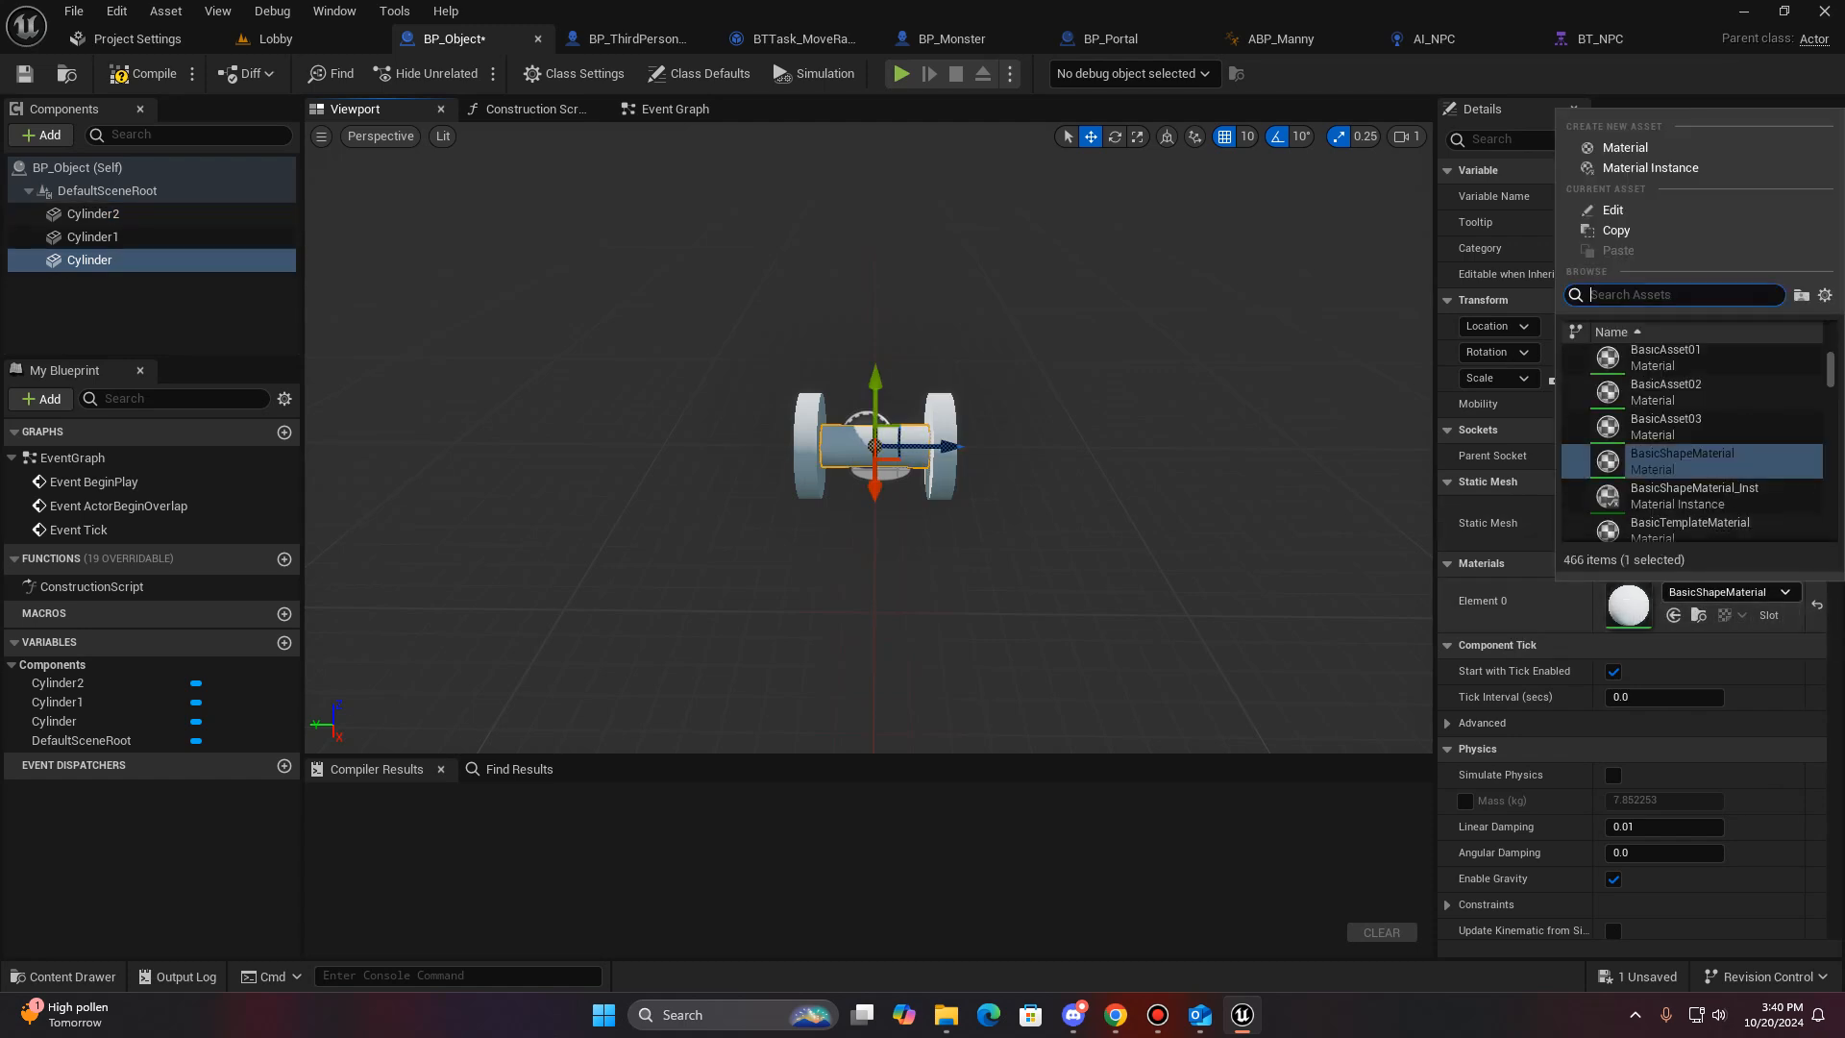
type("me")
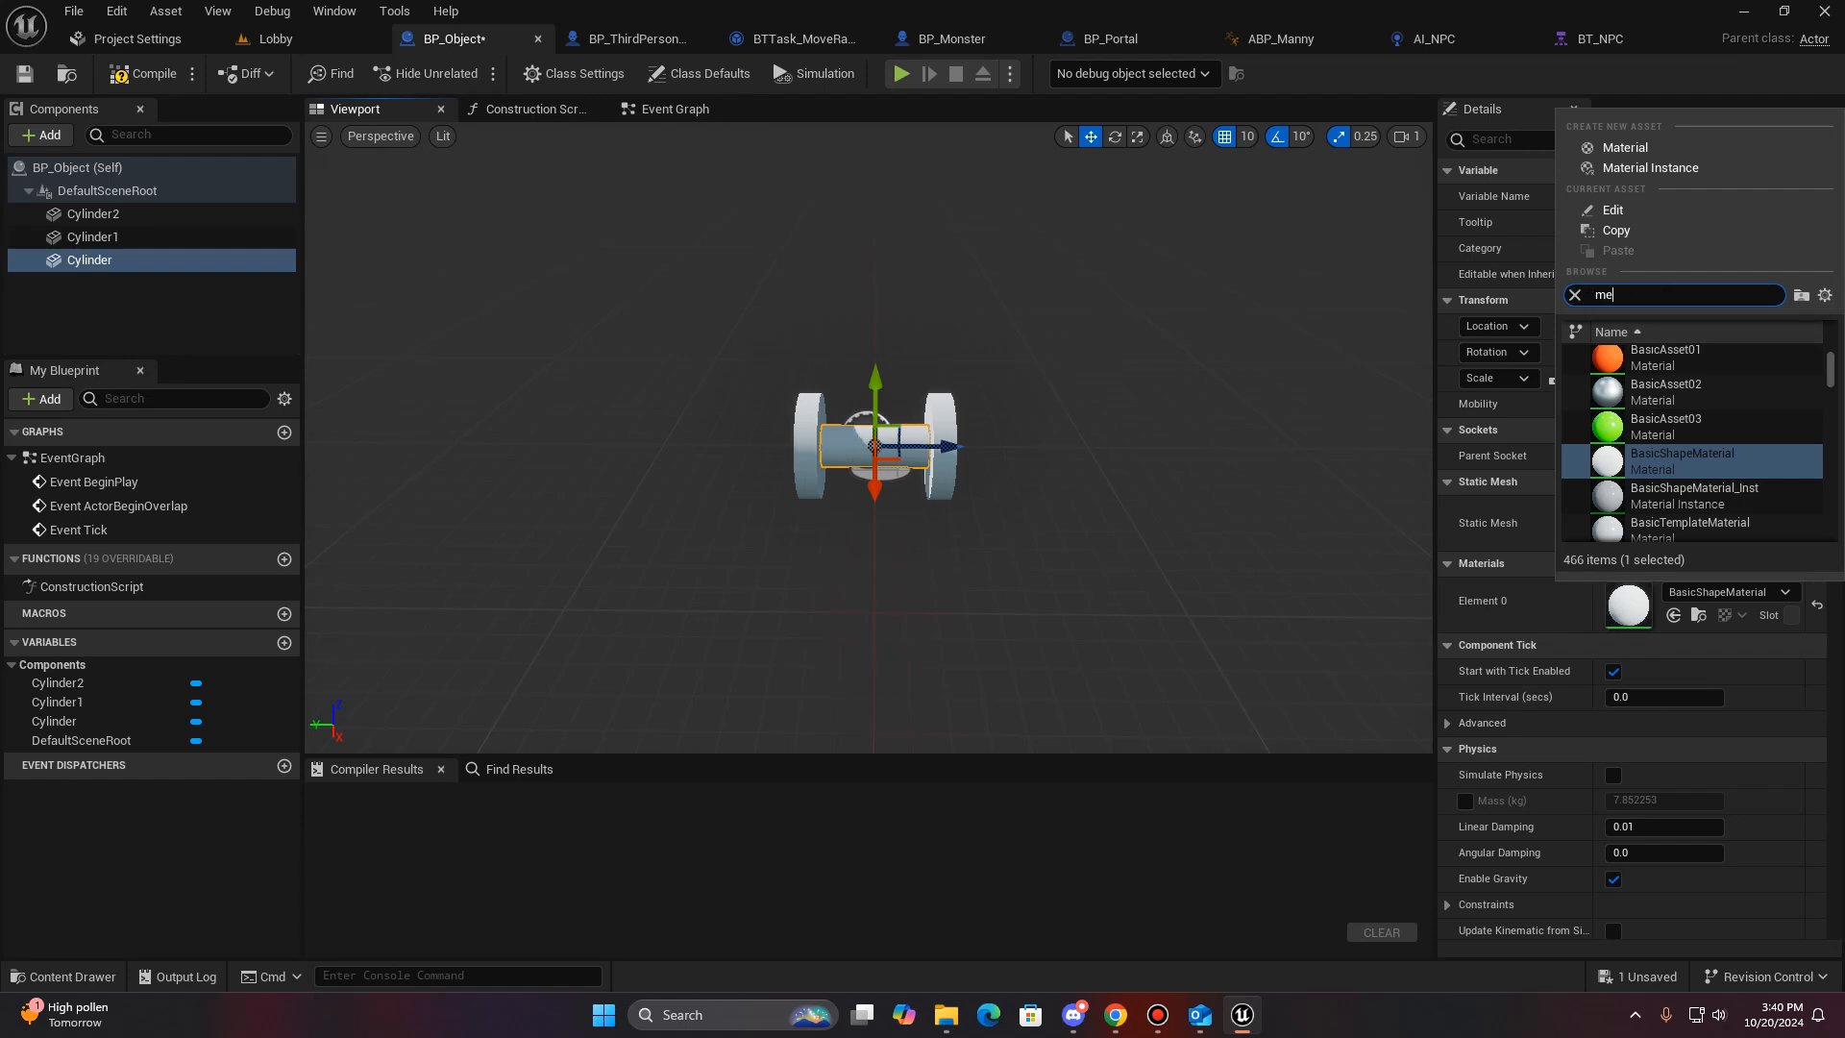
type("tal")
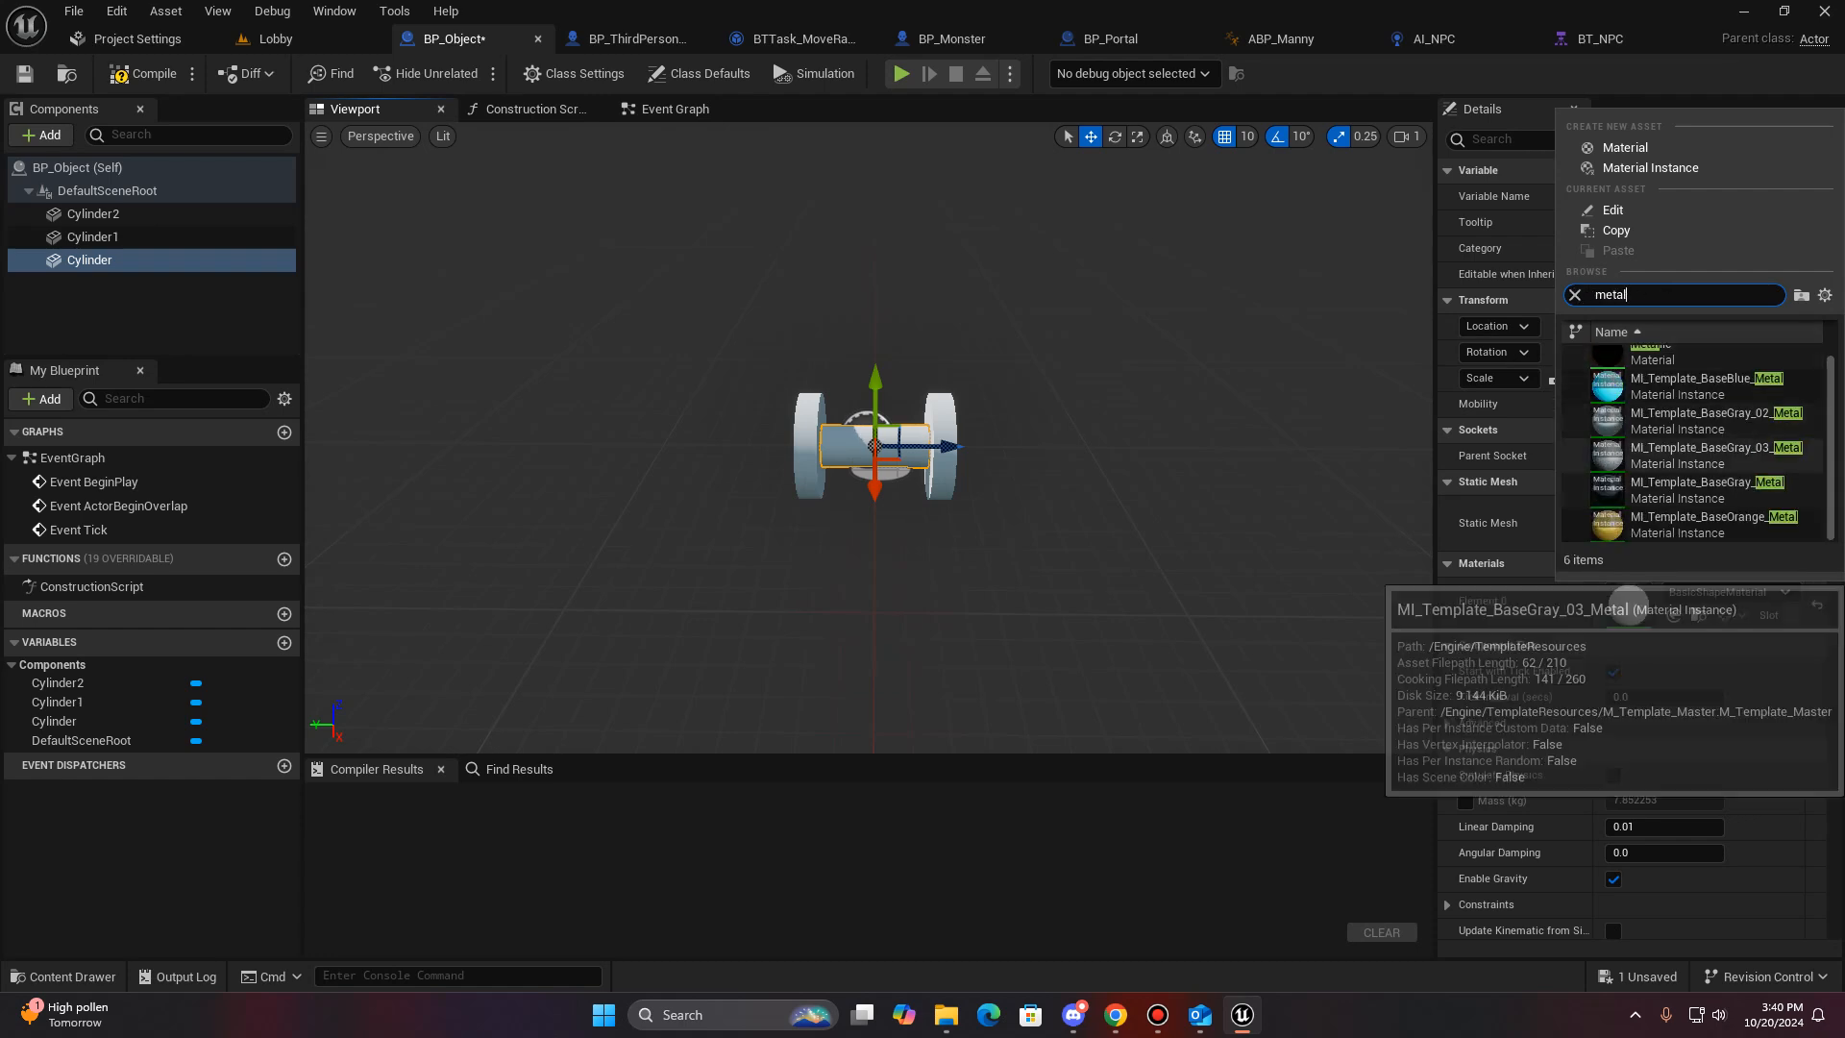
scroll(1693, 461, "up", 1)
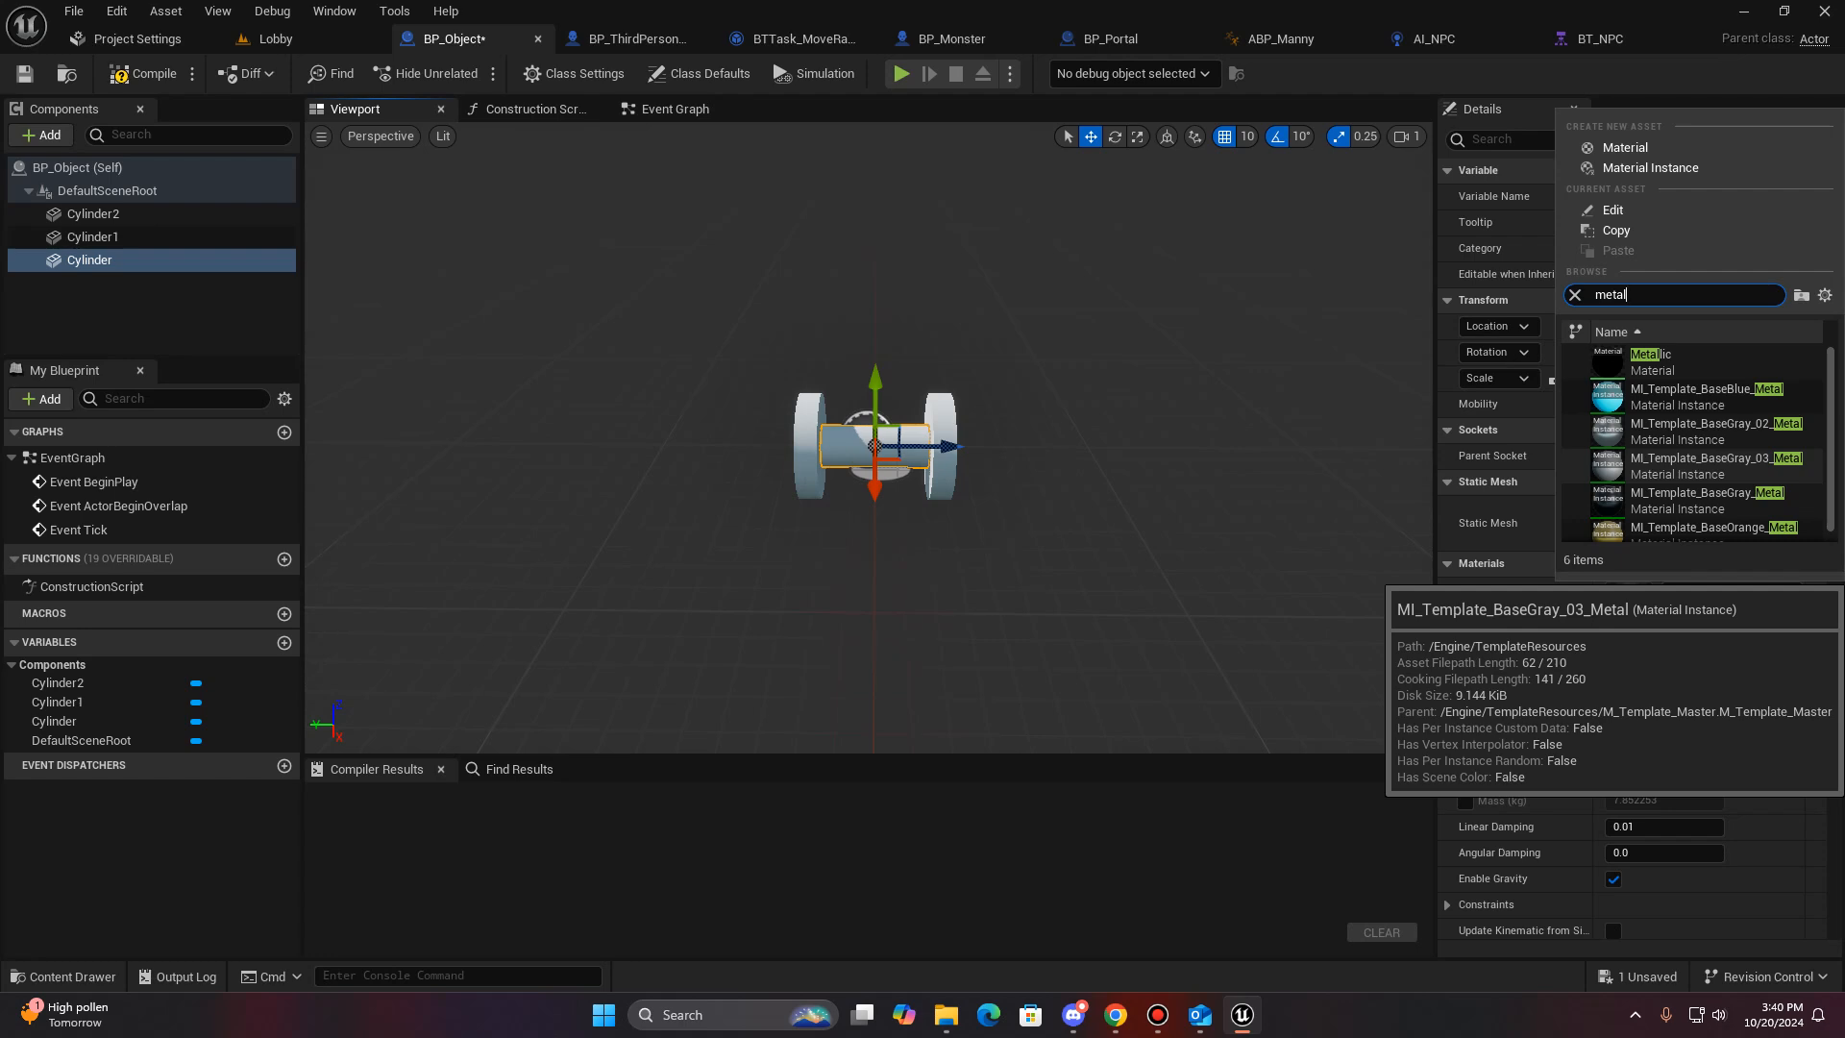
scroll(1693, 479, "down", 1)
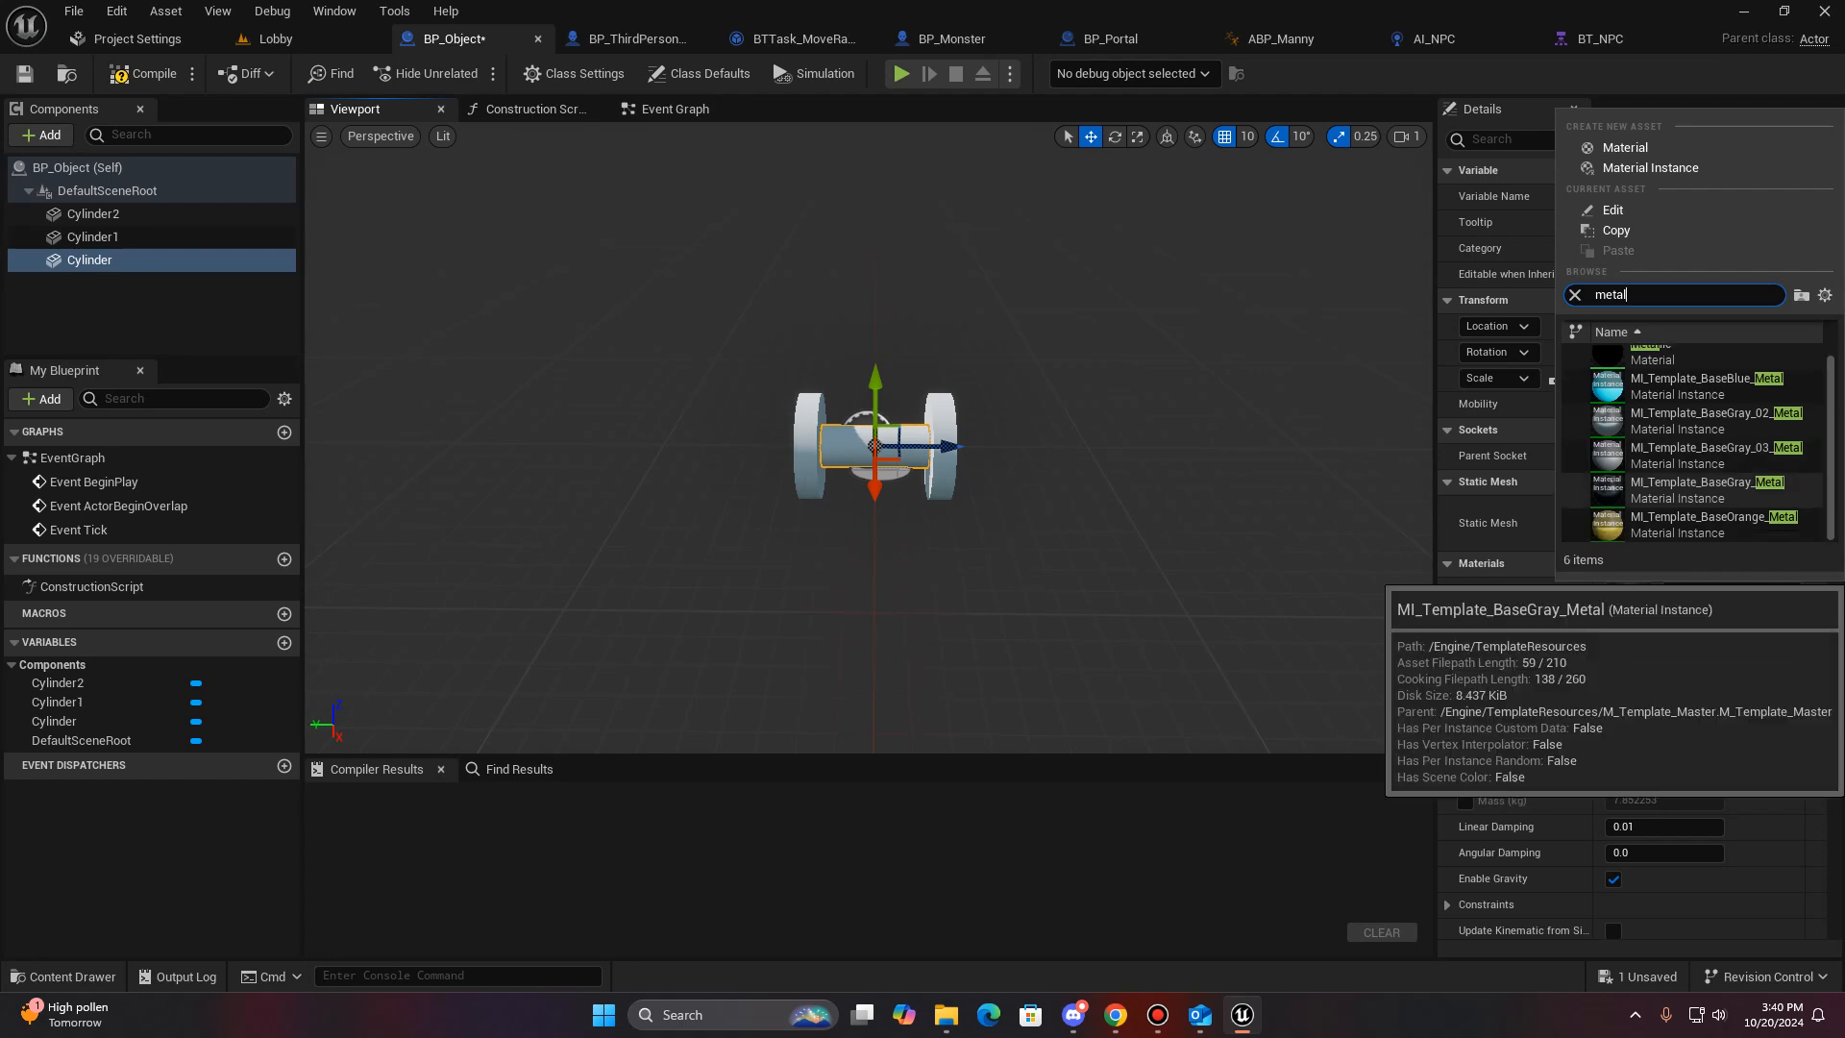
left_click(1711, 485)
- Search the materials for silver, nickel and metal, and assign MI_Template_BaseGray_02_Metal to the Cylinder2 disc
left_click(940, 446)
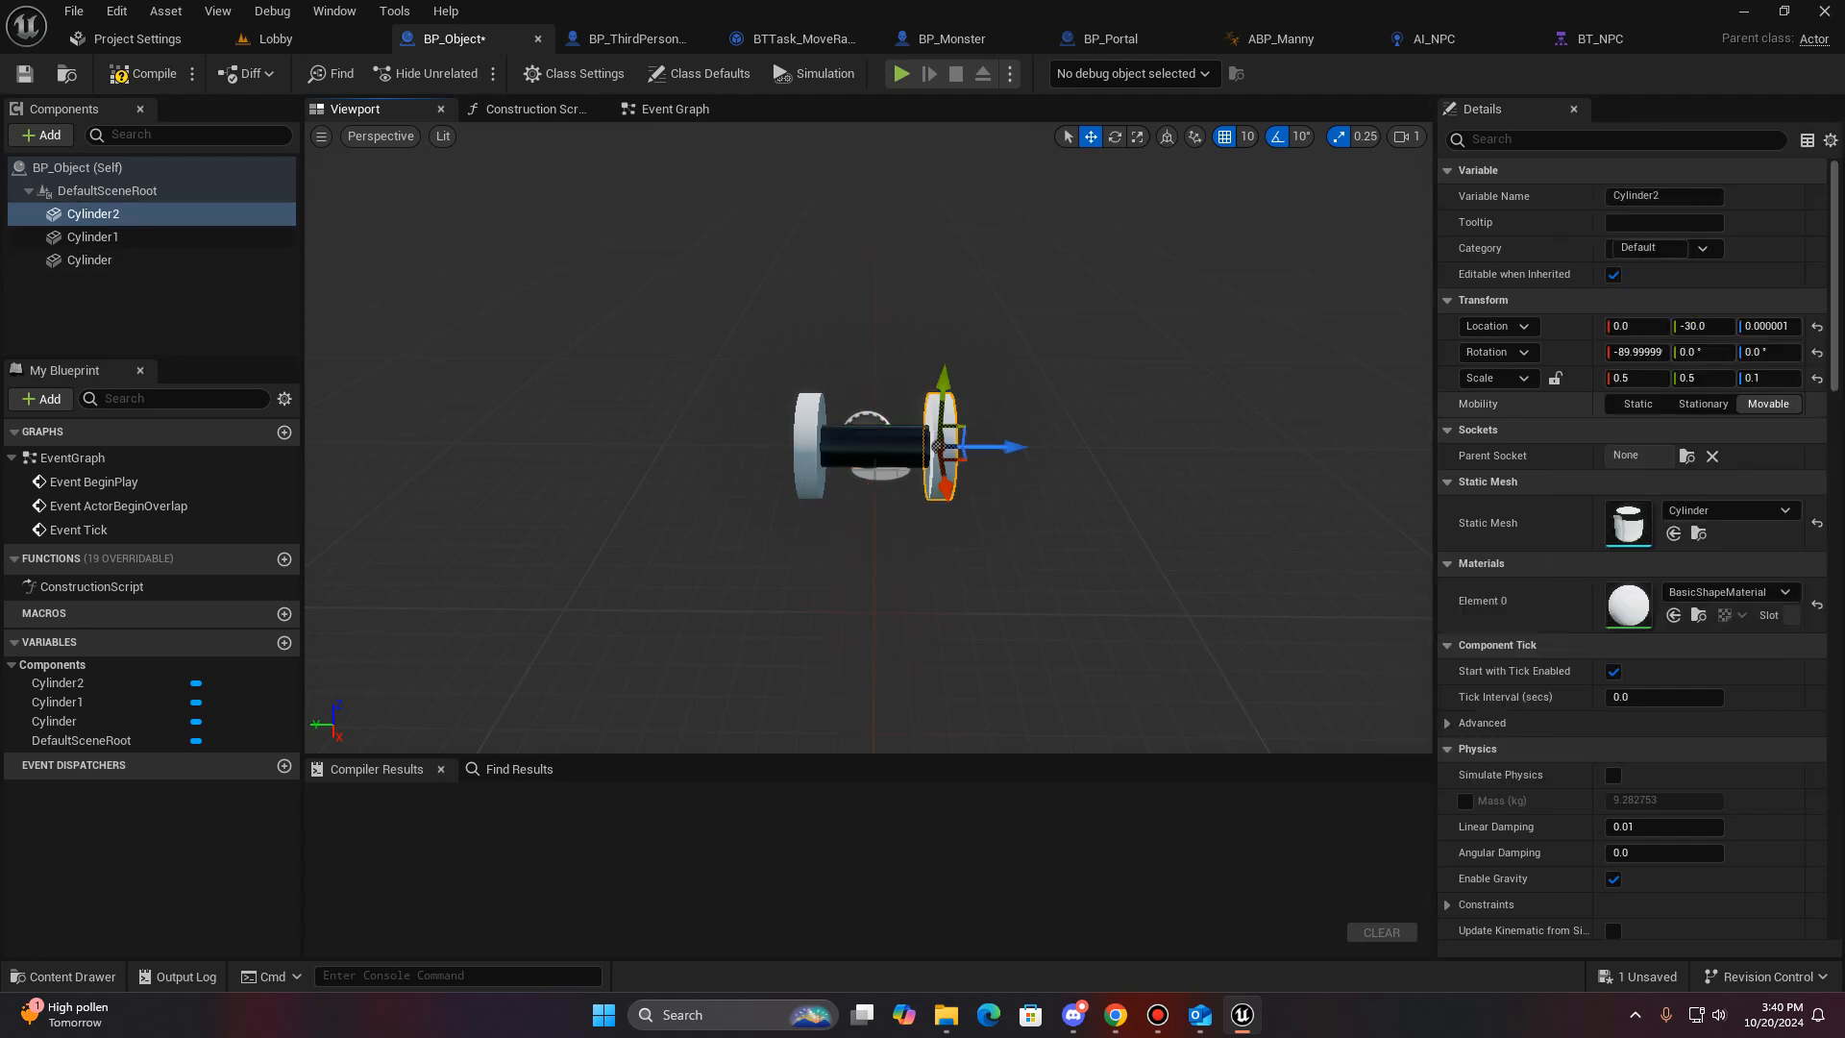
left_click(1727, 592)
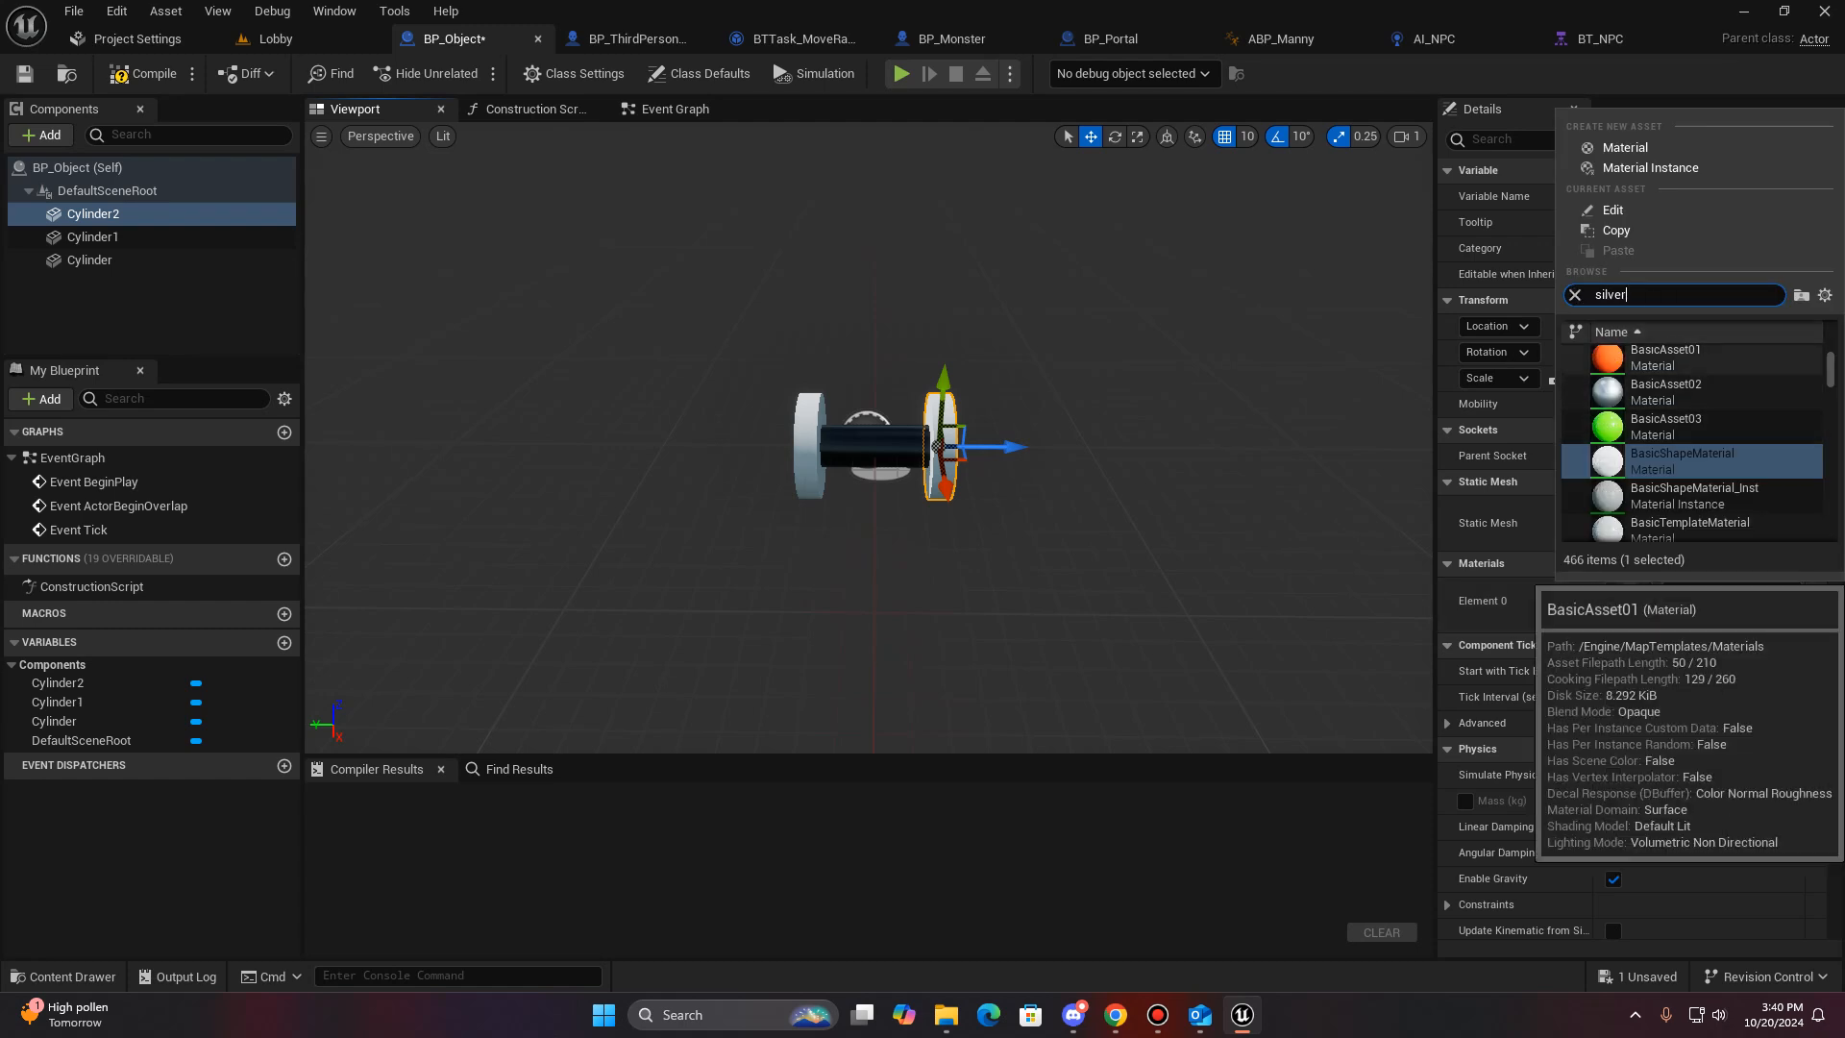
type("nickl")
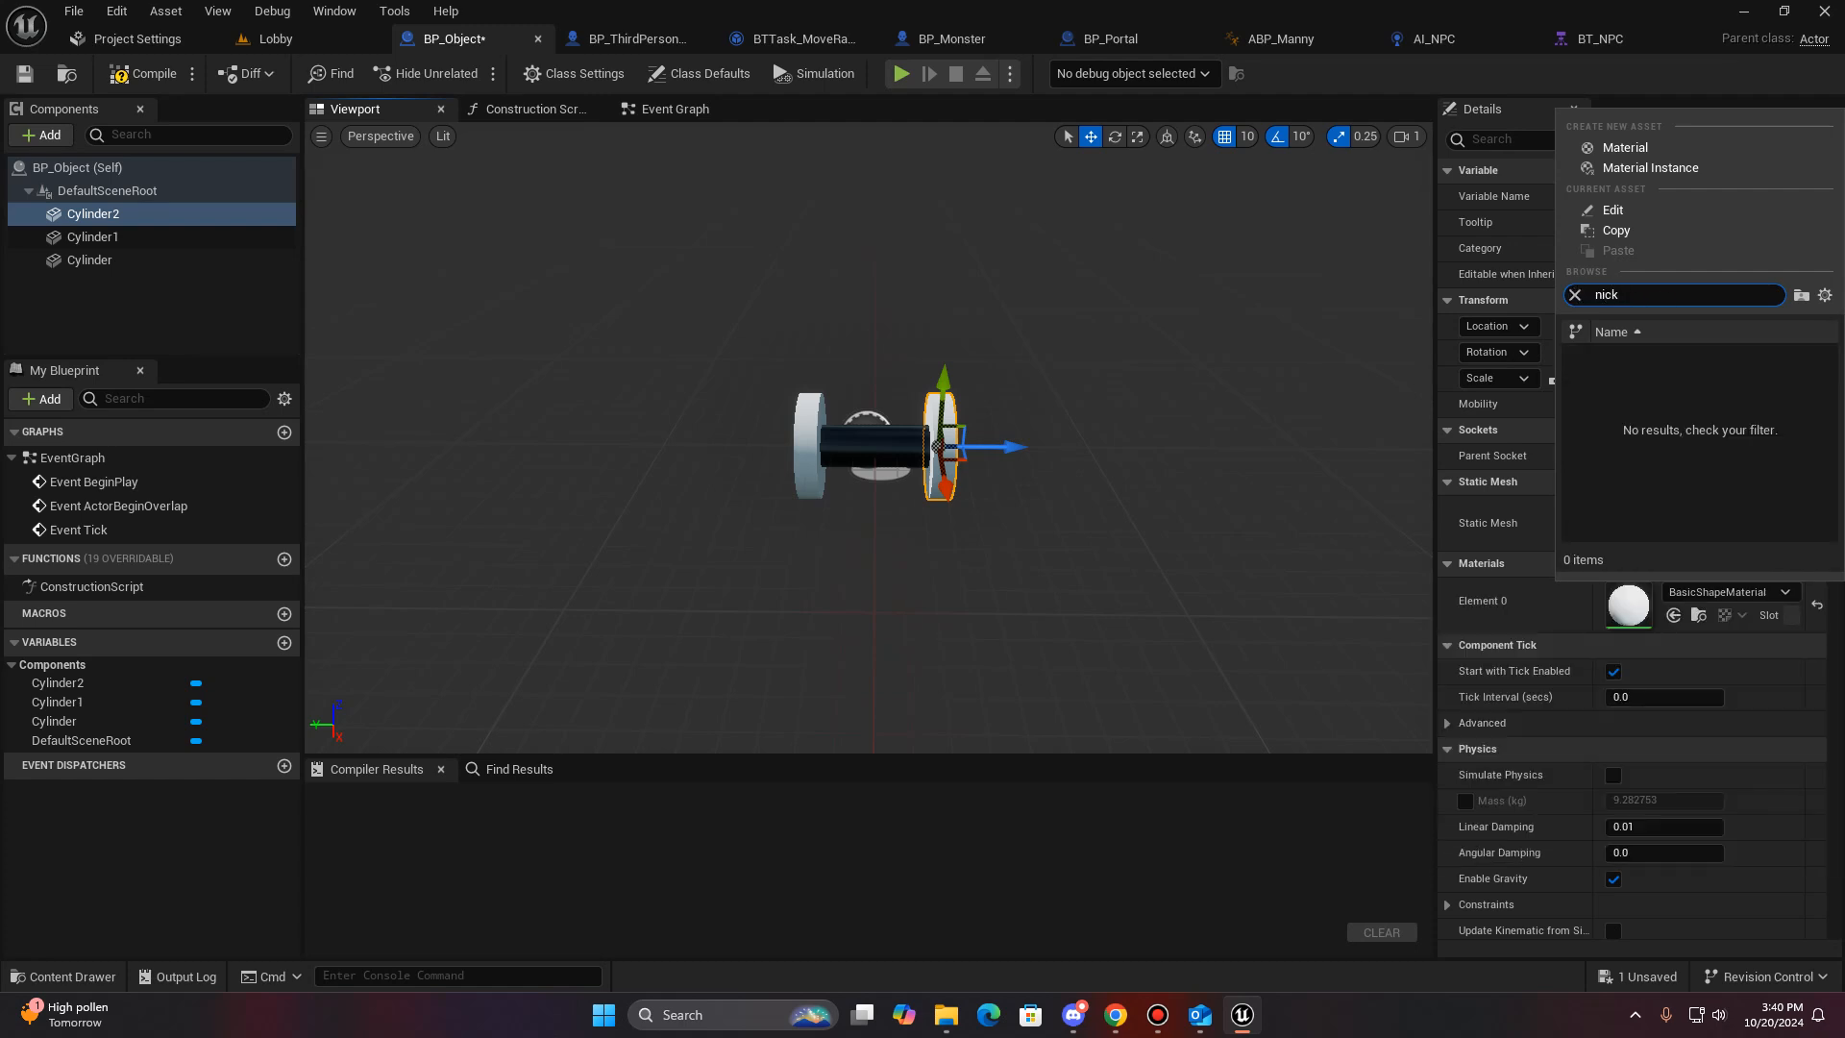
key("BackSpace")
key("BackSpace")
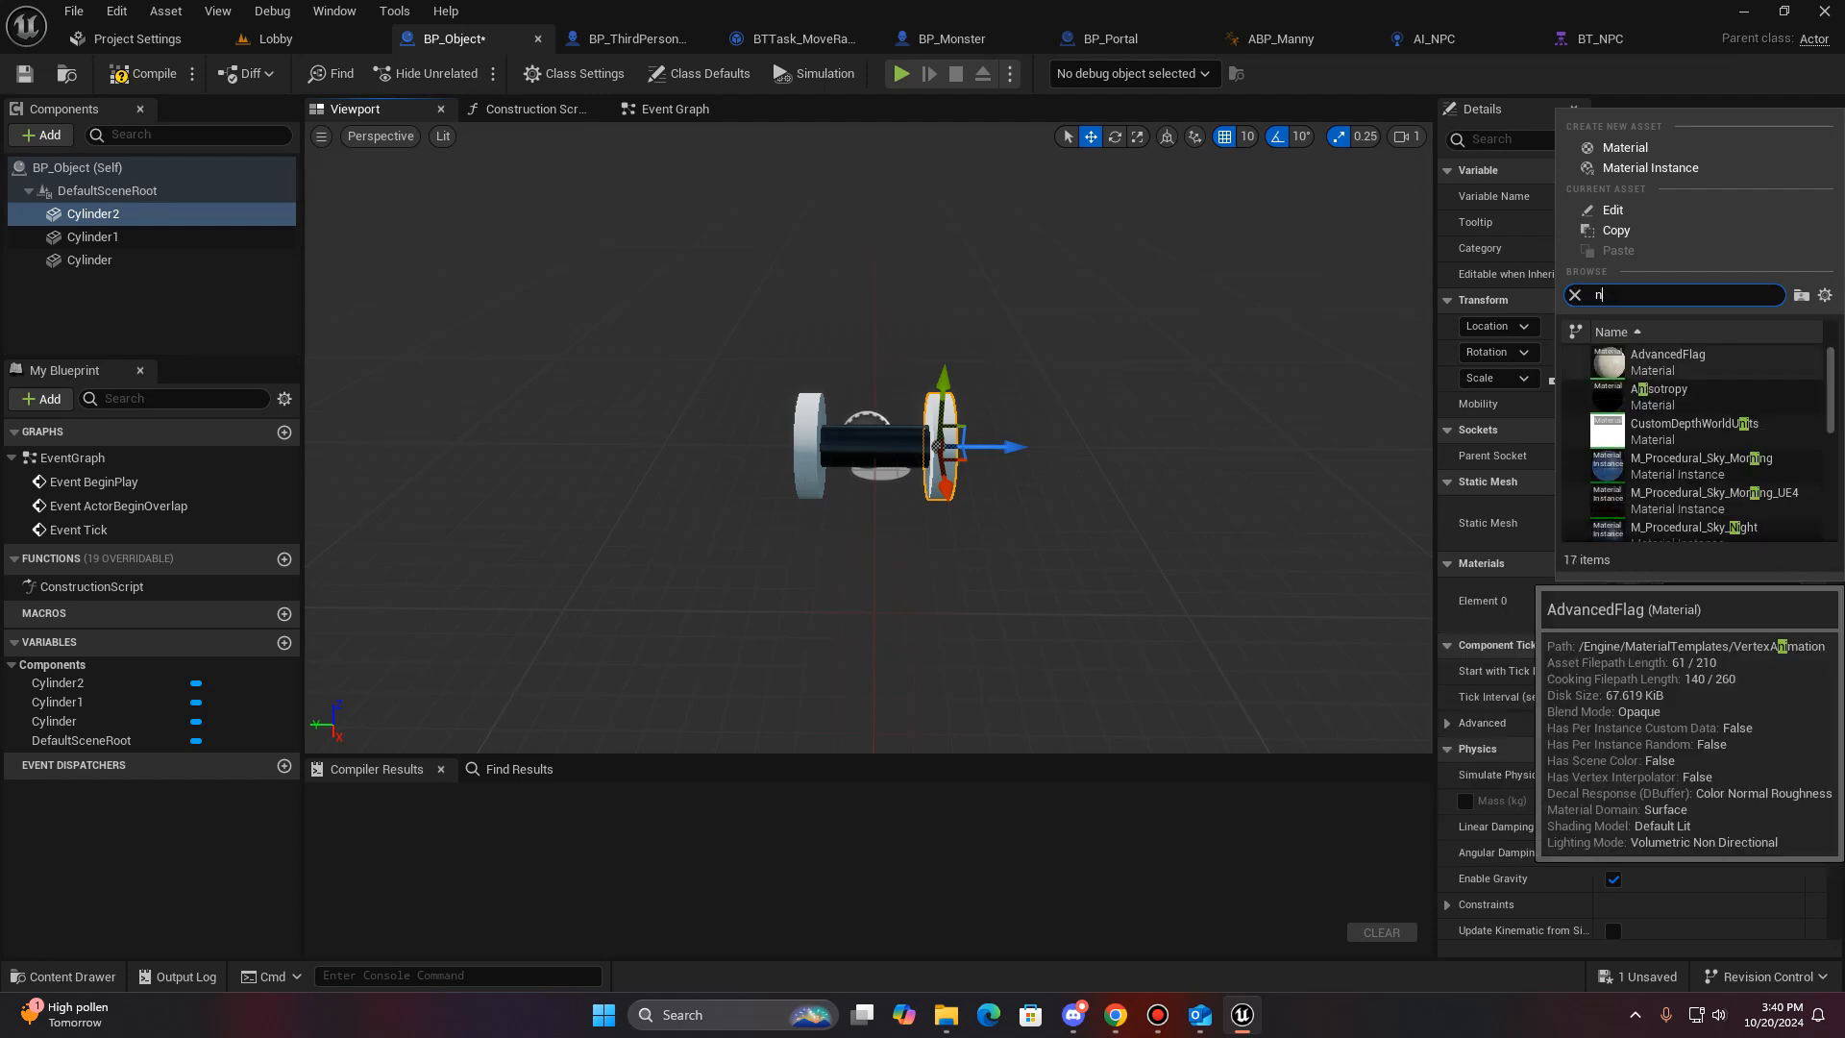
type("metal")
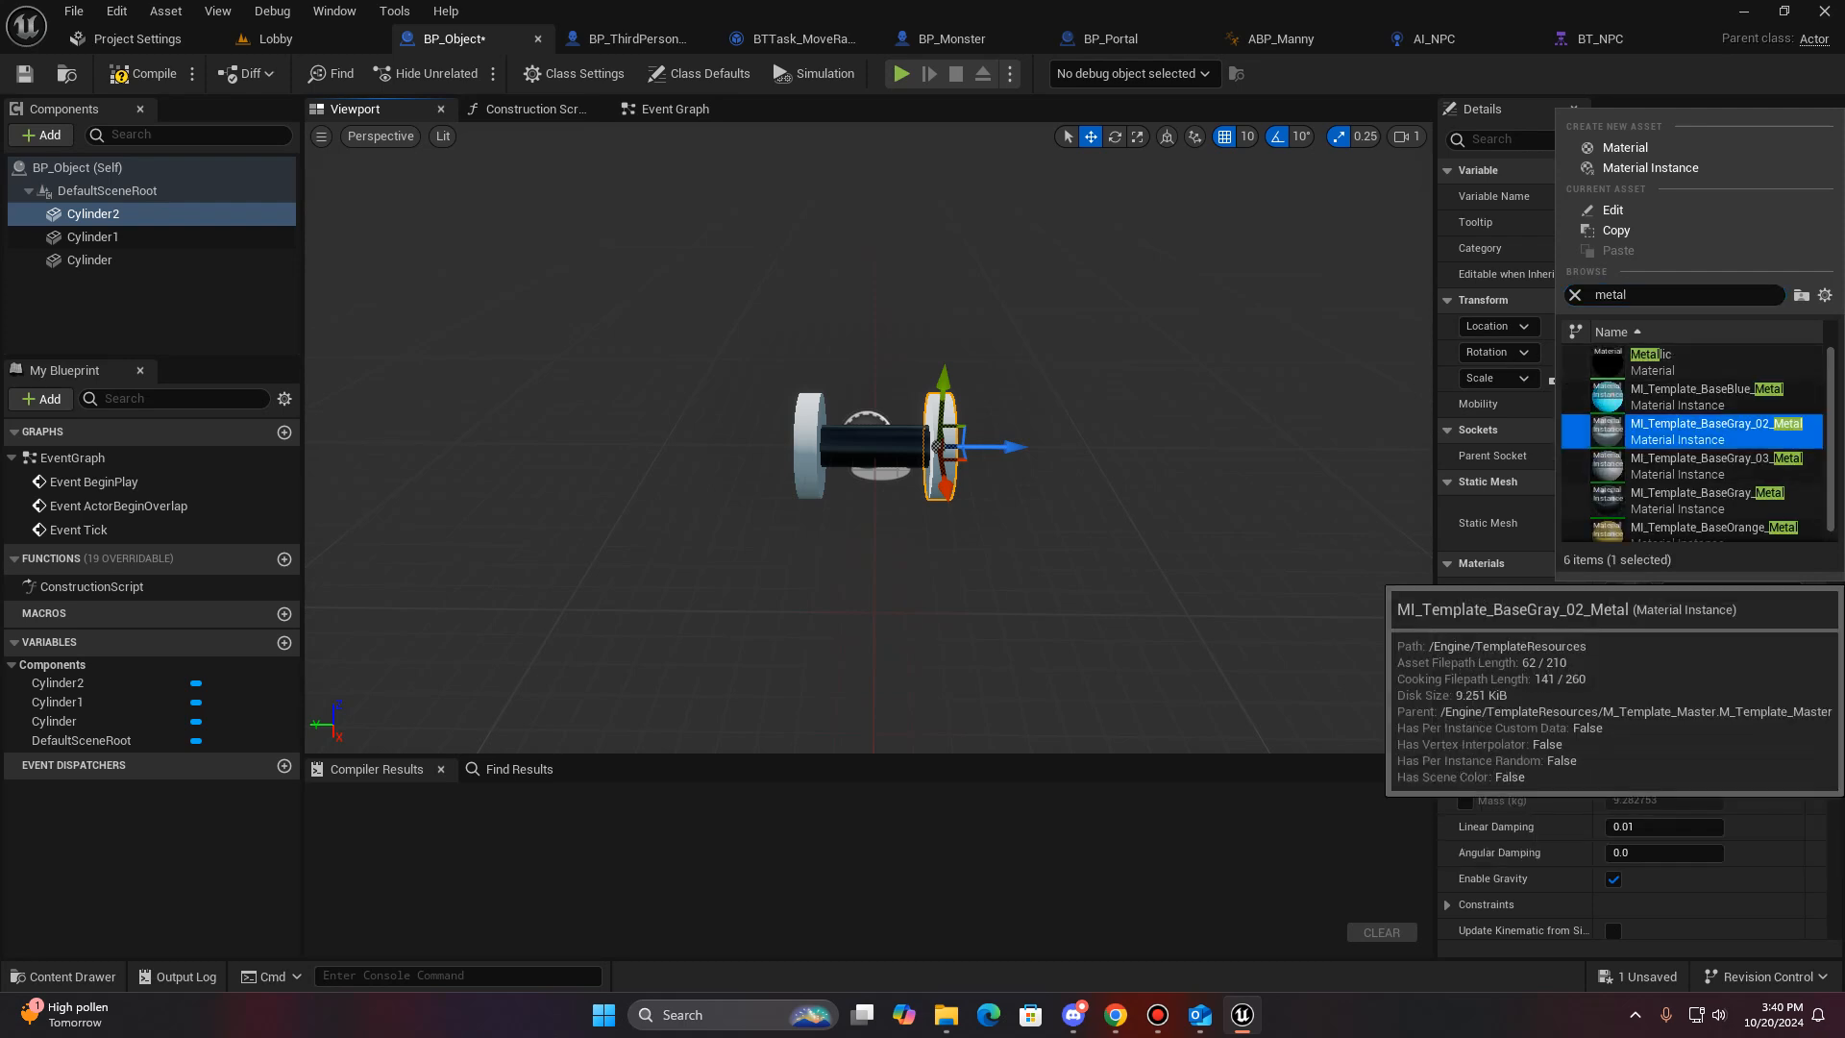
left_click(1706, 429)
- Assign the MI_Template_BaseGray_02_Metal material to the Cylinder1 disc
left_click(93, 237)
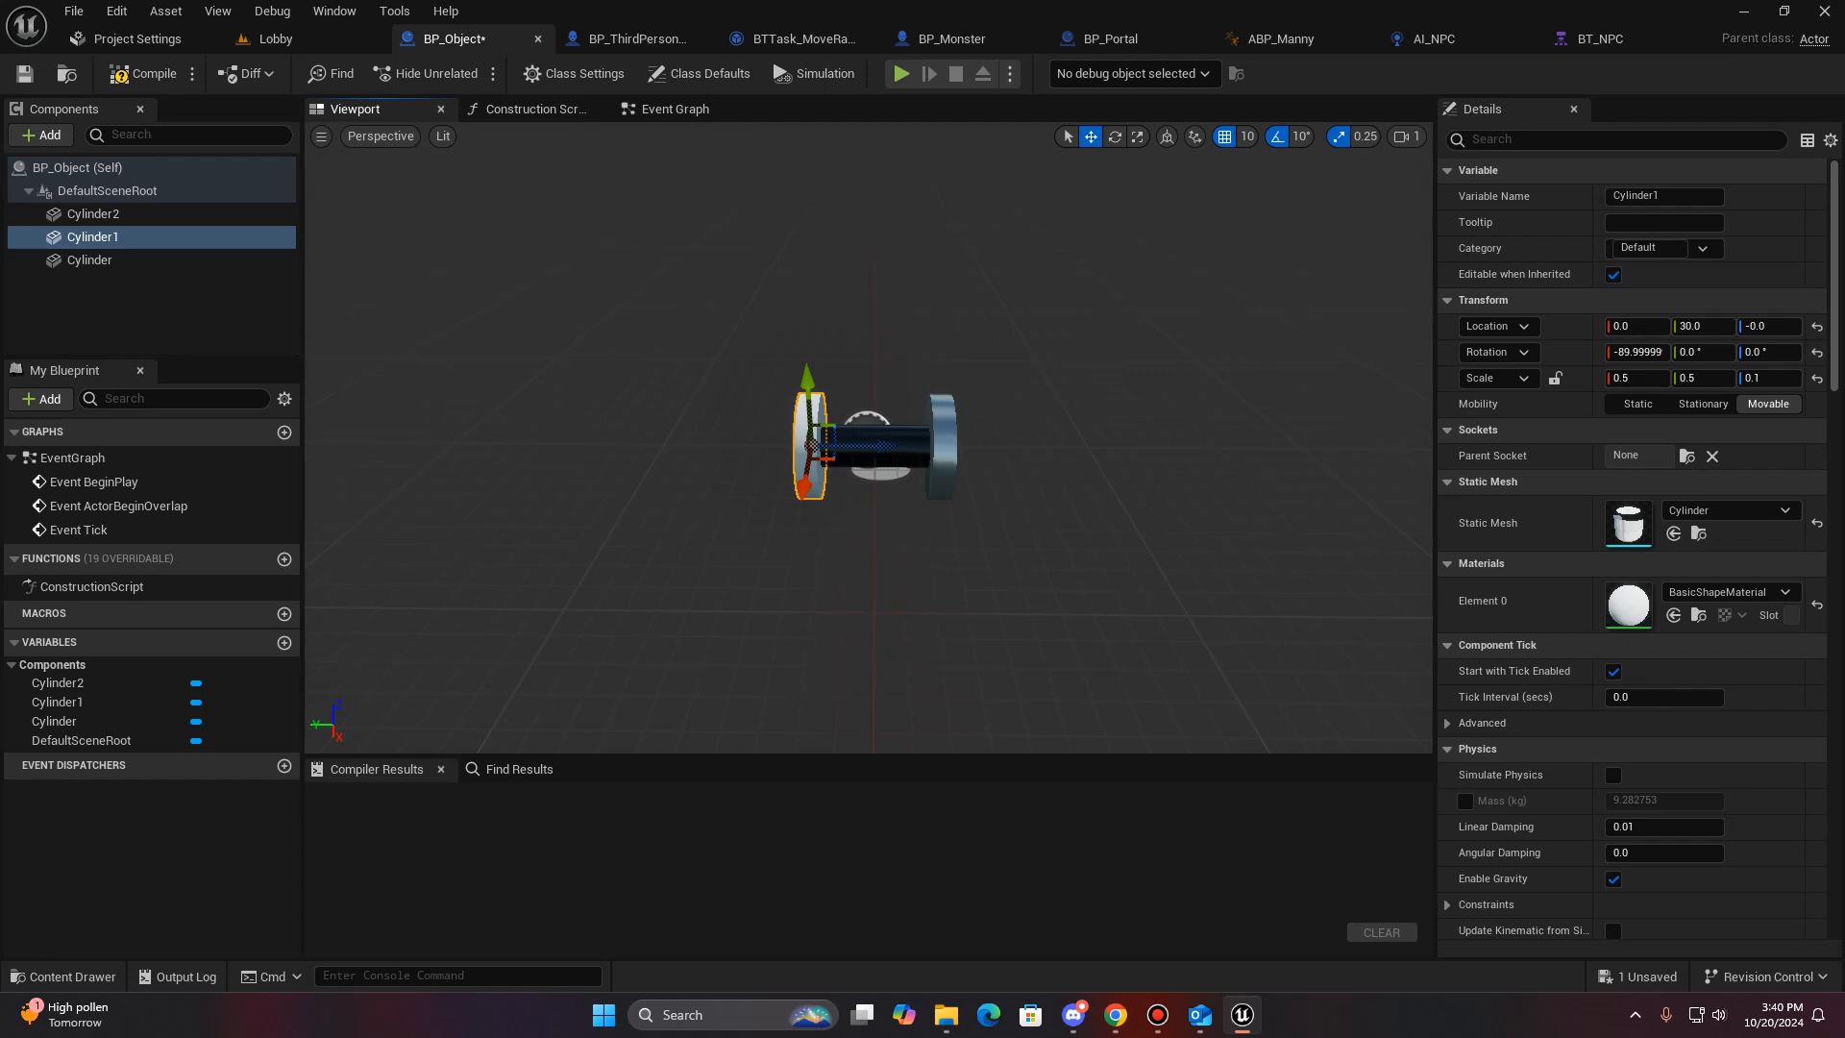
left_click(1727, 592)
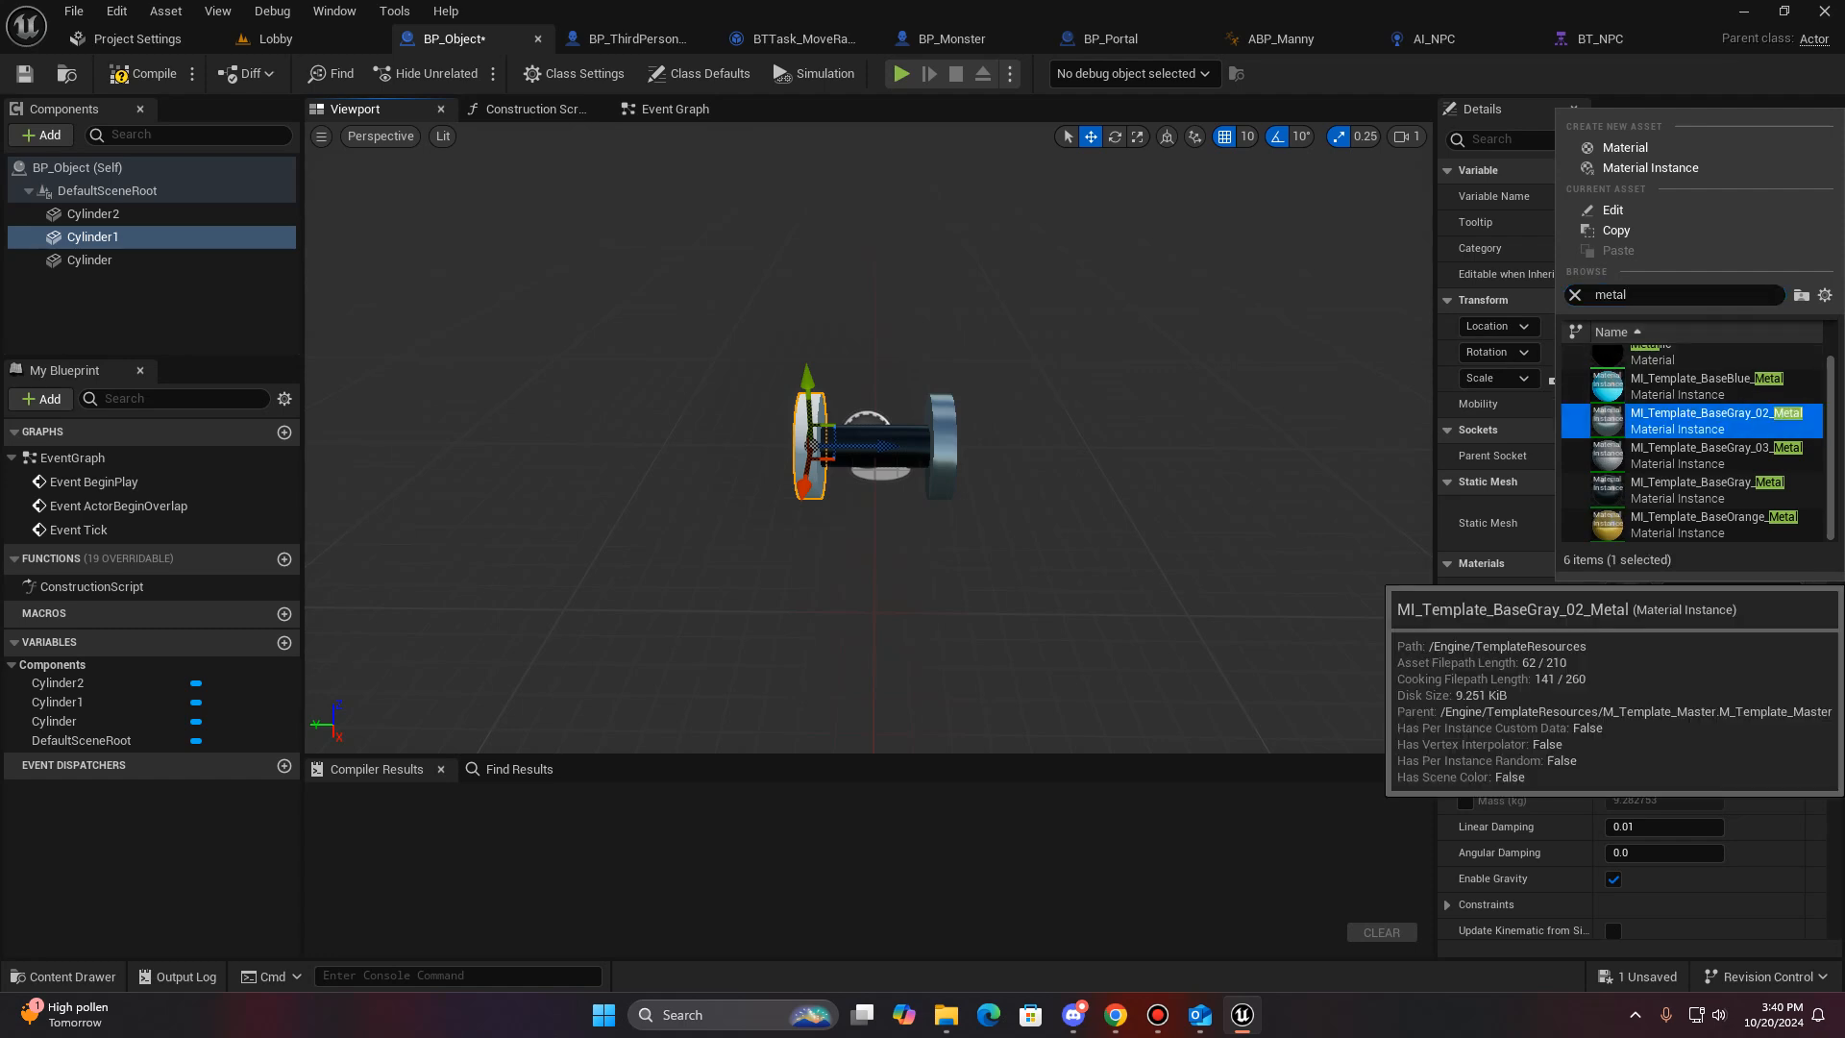
left_click(1706, 423)
- Set the Cylinder1 disc's X and Y scale to 0.6
right_click_drag(870, 438, 820, 477)
key("w")
key("s")
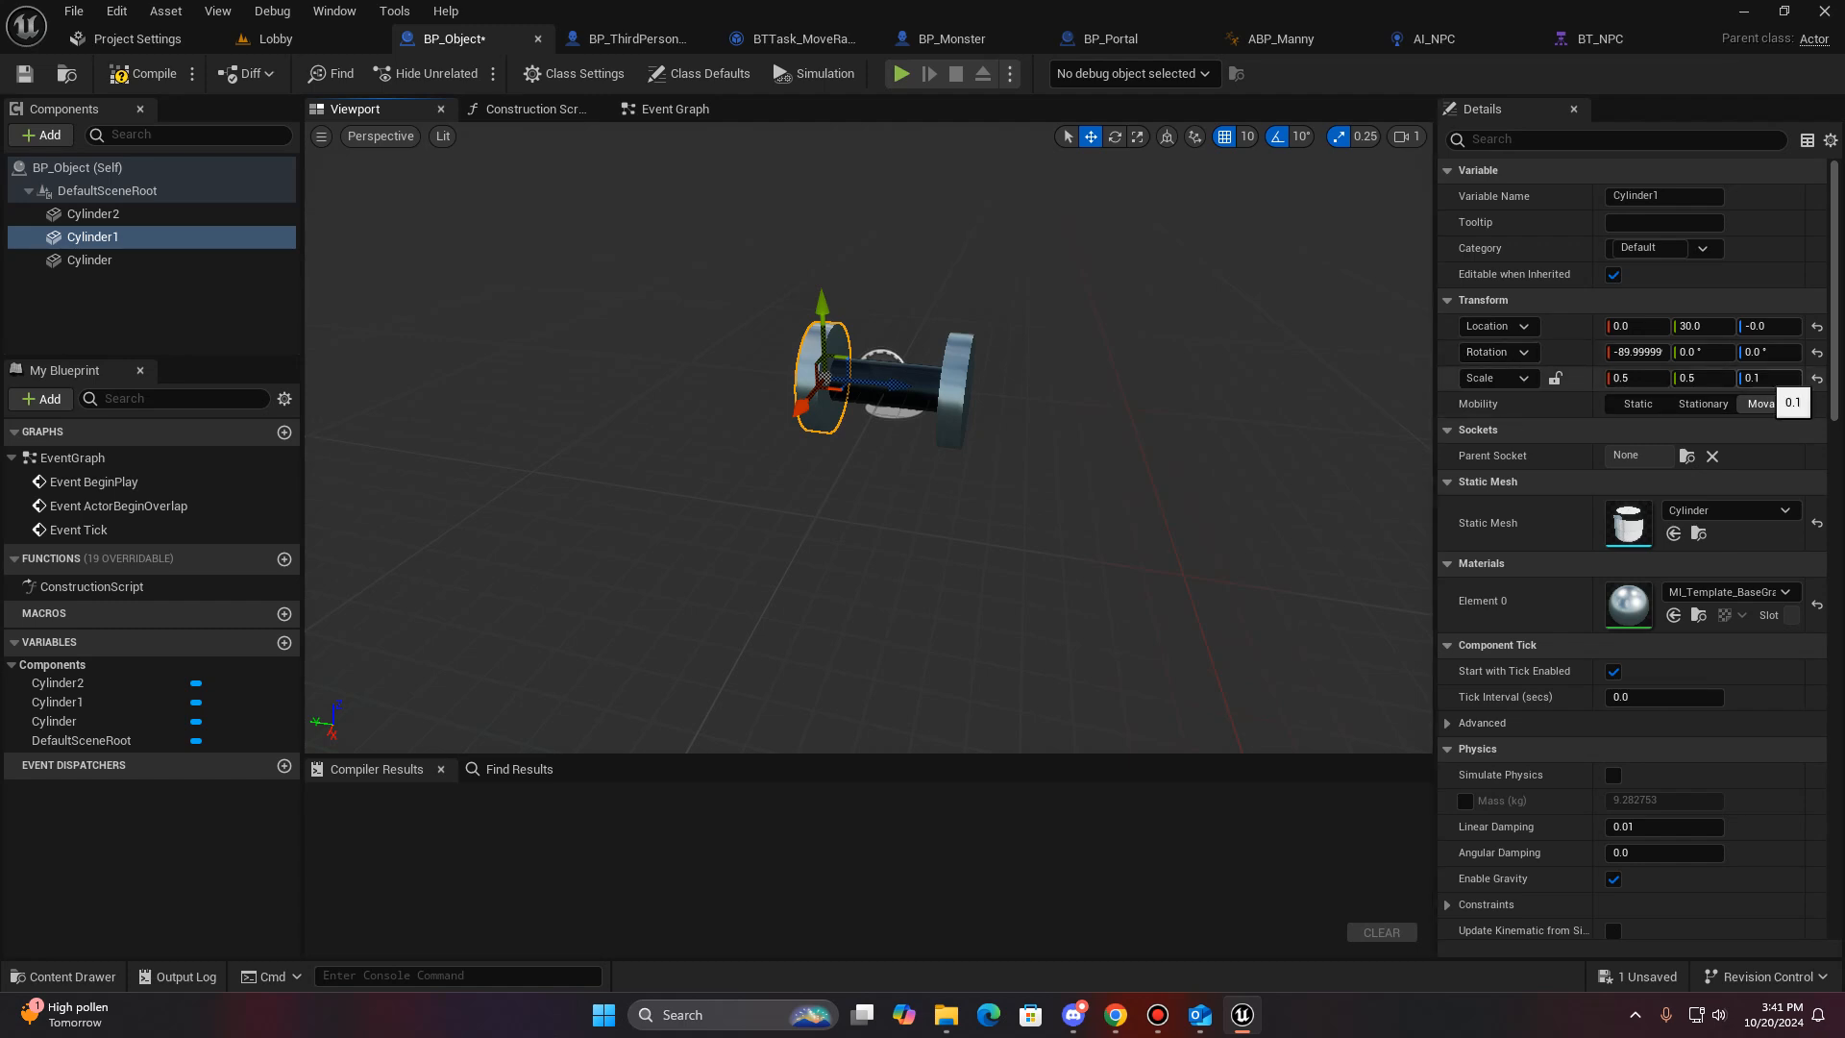
left_click(1703, 377)
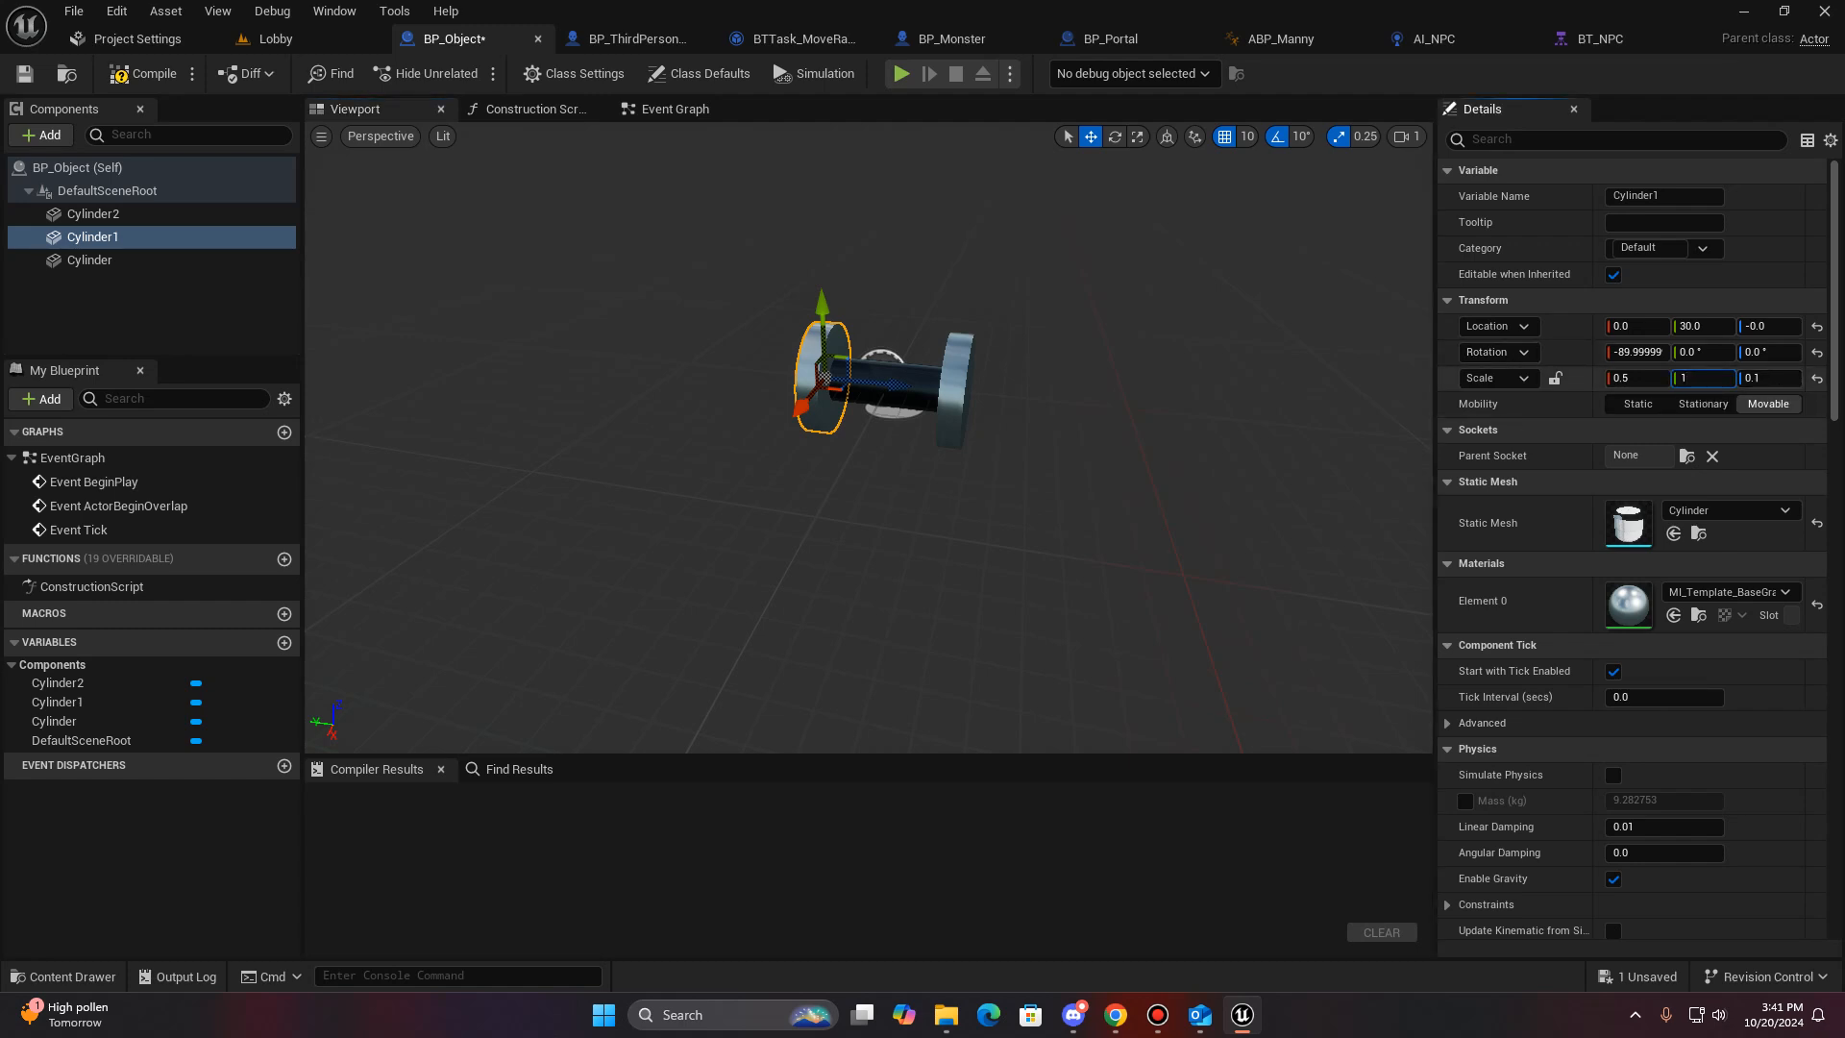
left_click(1642, 379)
type(".6")
key("Return")
- Set the Cylinder2 disc's X and Y scale to 0.6 to match the opposite disc
left_click(956, 389)
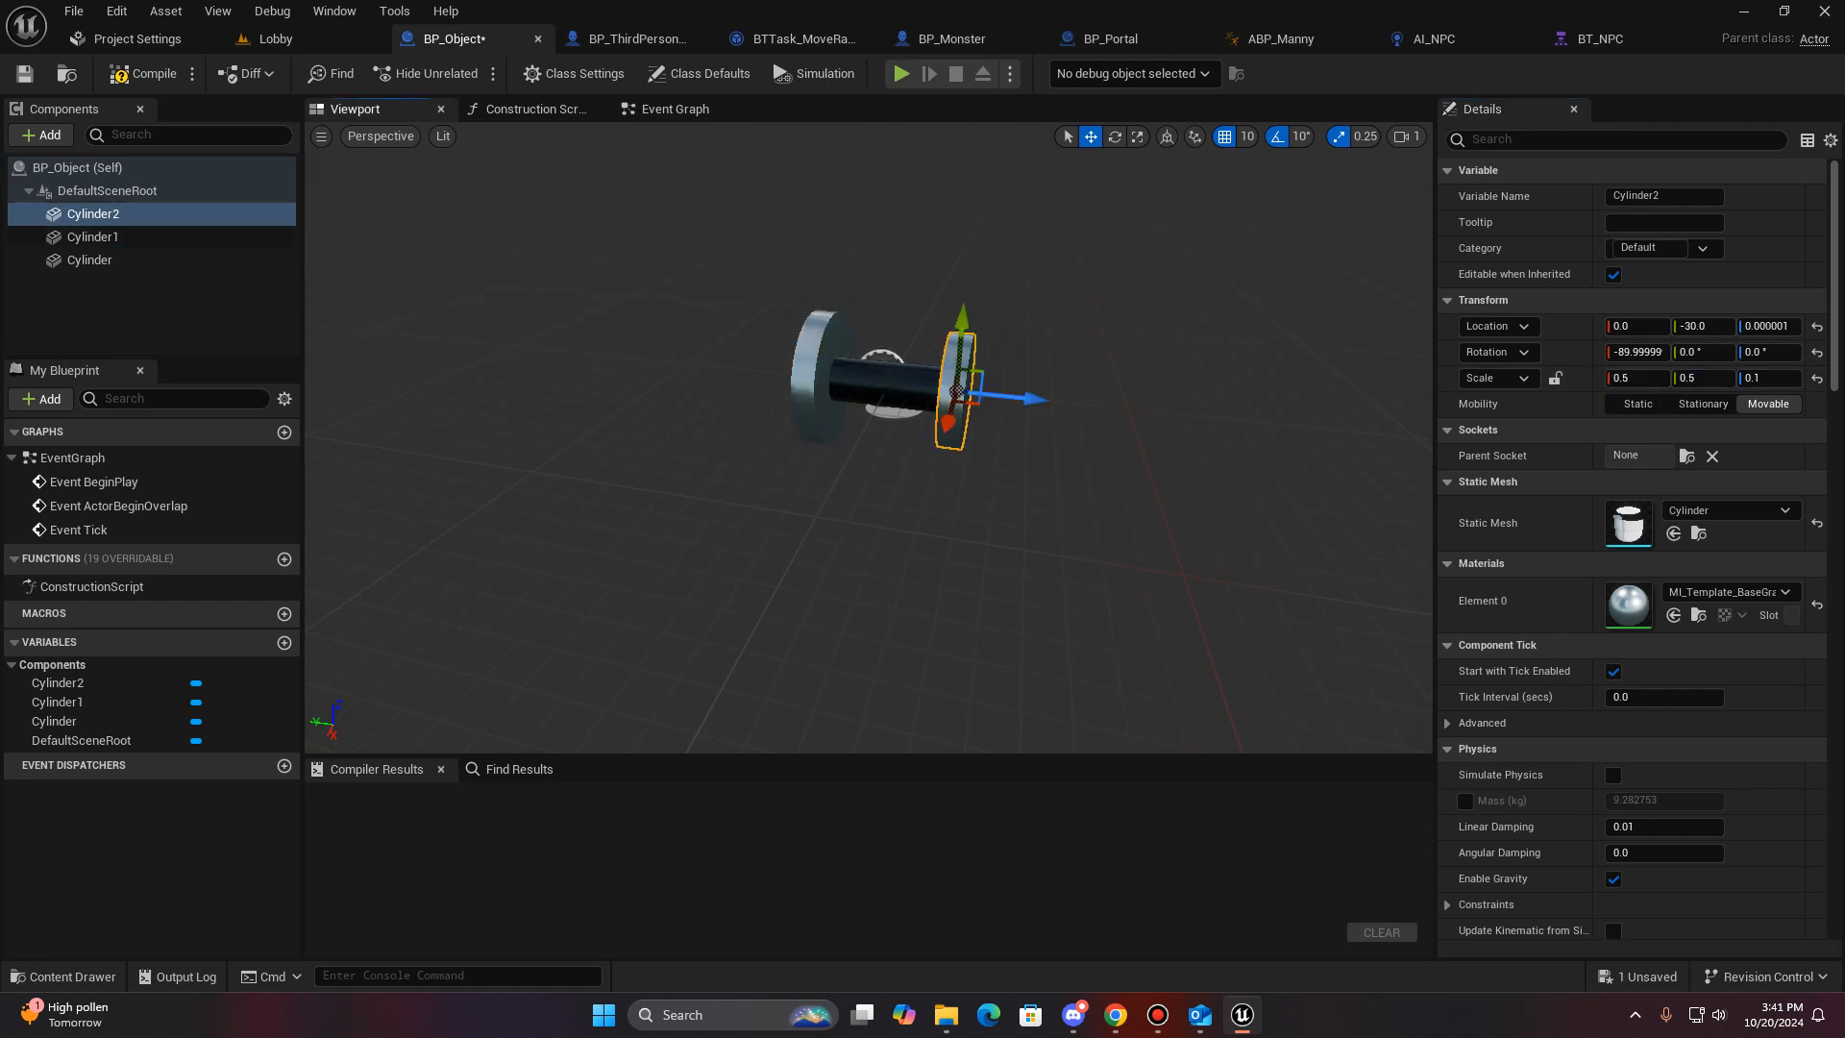
type(".6")
left_click(1704, 377)
type(".6")
key("Return")
mouse_move(961, 461)
right_mouse_down()
mouse_move(961, 519)
mouse_move(960, 461)
mouse_move(1086, 470)
mouse_move(971, 461)
right_mouse_up()
key("f")
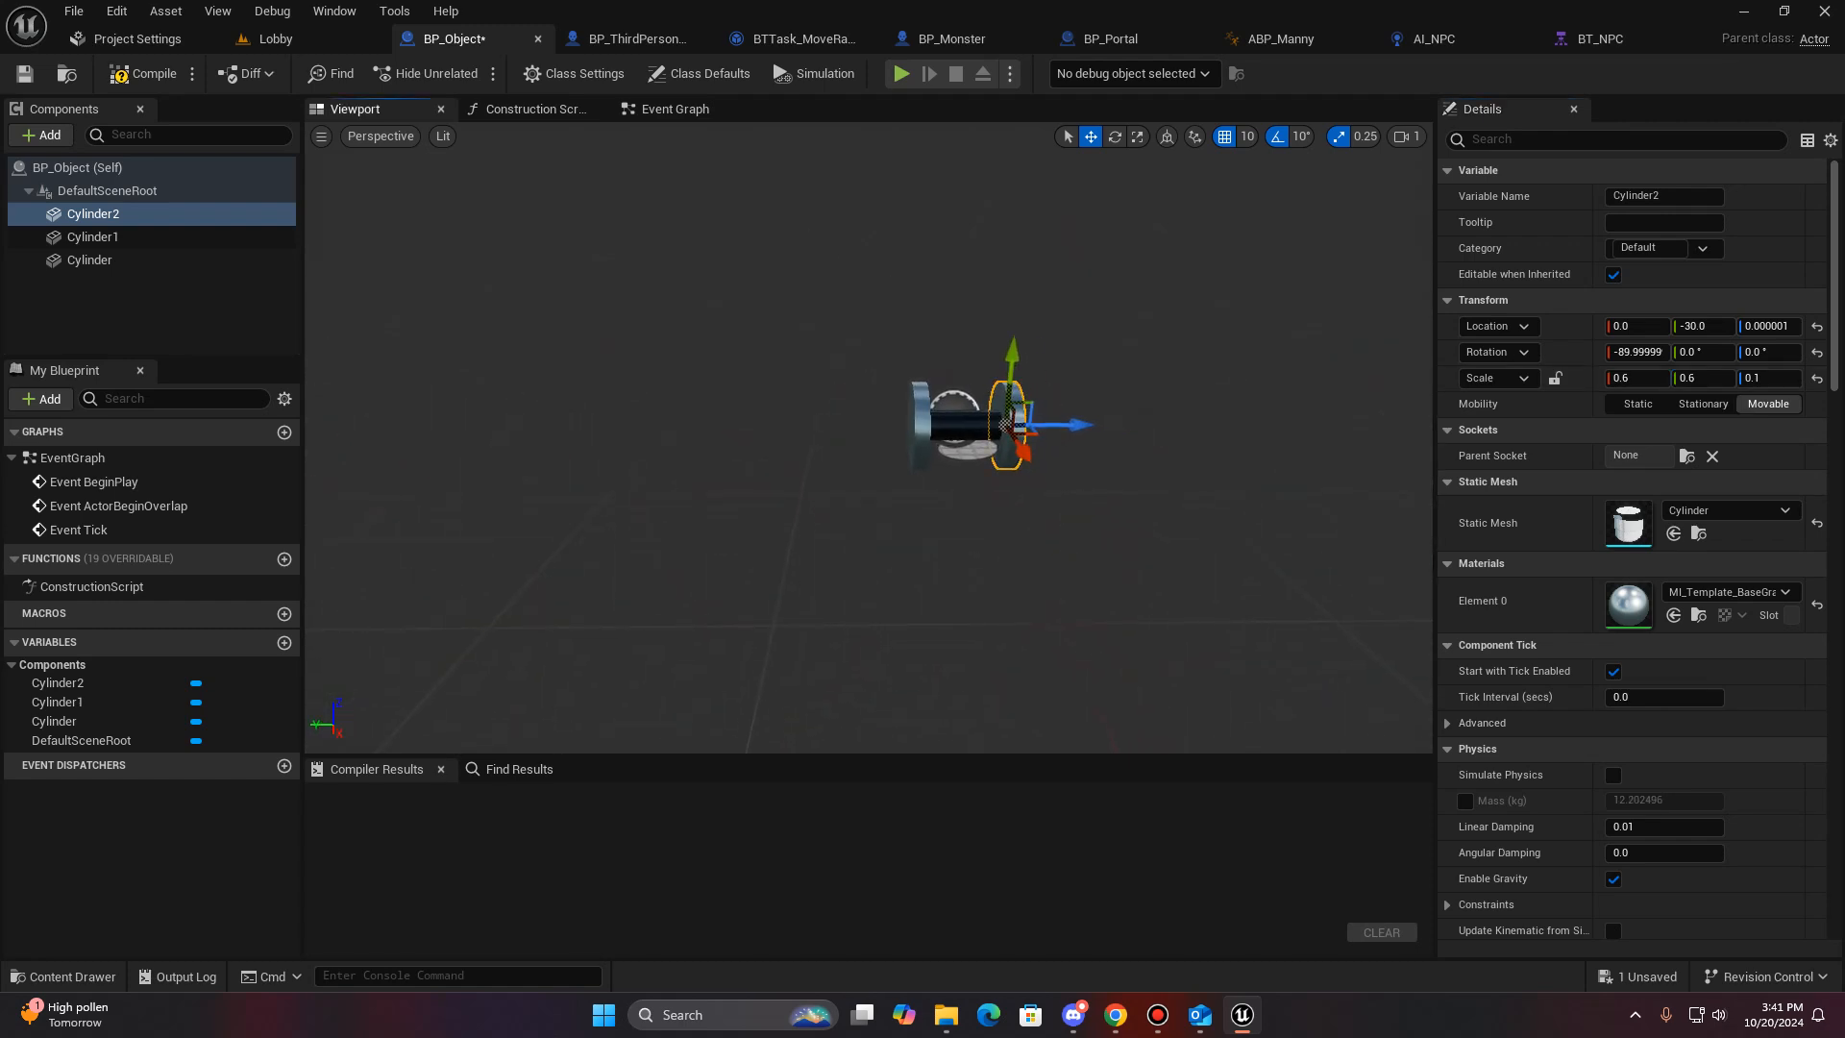
- Switch to the Lobby level and place the BP_Object Blueprint on the floor
left_click(278, 39)
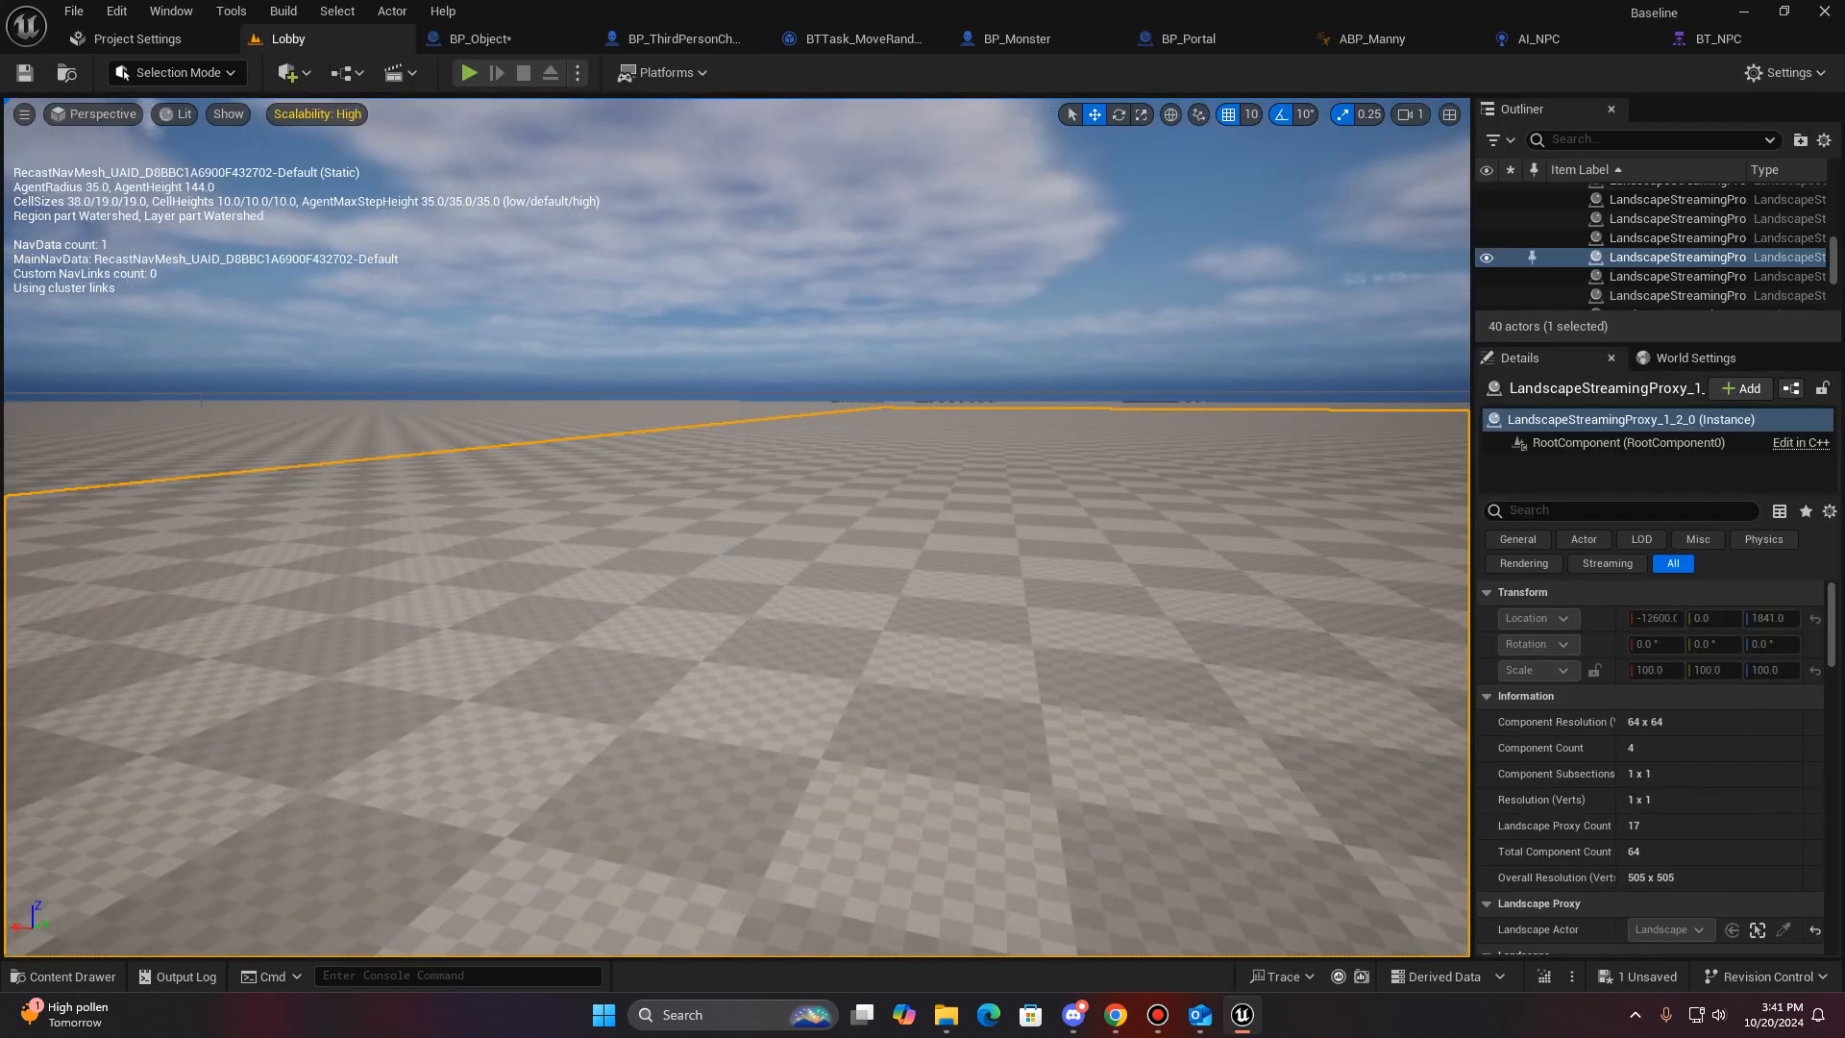
key("ctrl+space")
left_click_drag(522, 860, 652, 403)
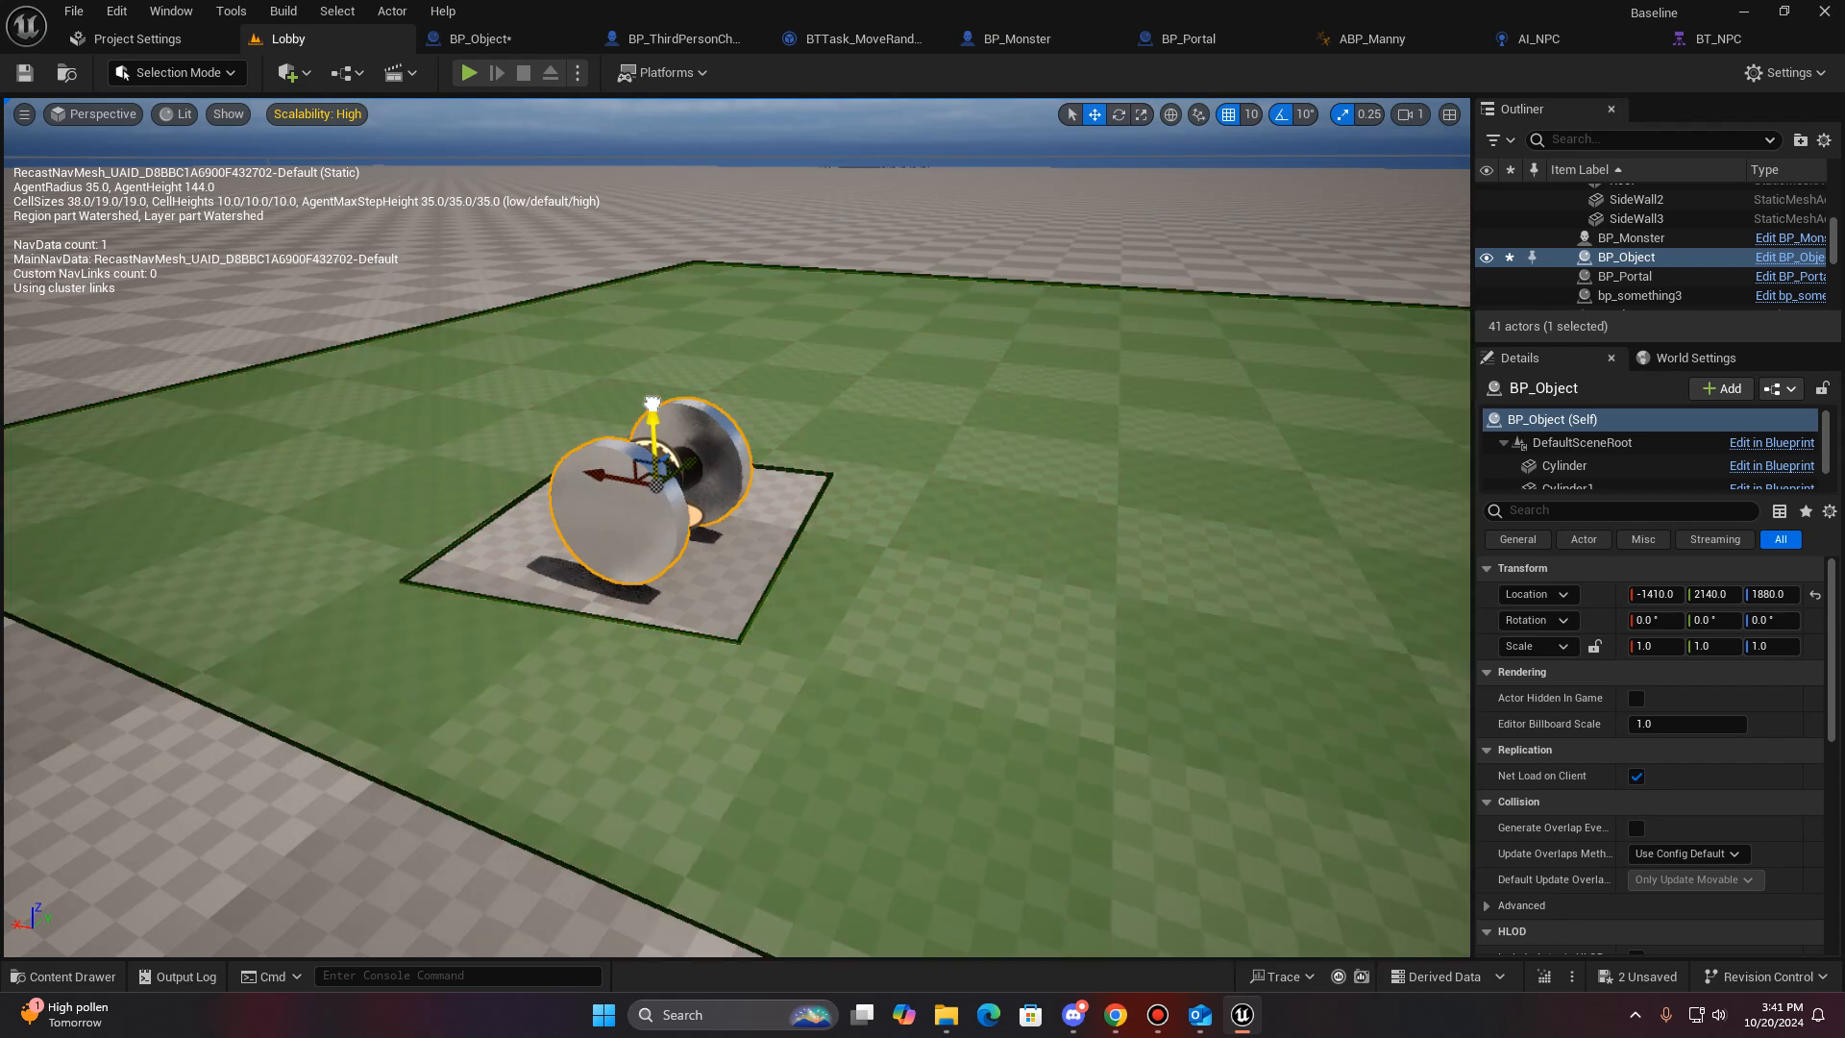
- Move the placed BP_Object along its Y axis to 1810
key("d")
right_click_drag(651, 420, 428, 420)
left_click_drag(940, 591, 108, 505)
key("d")
right_click_drag(278, 499, 85, 574)
key("s")
key("p")
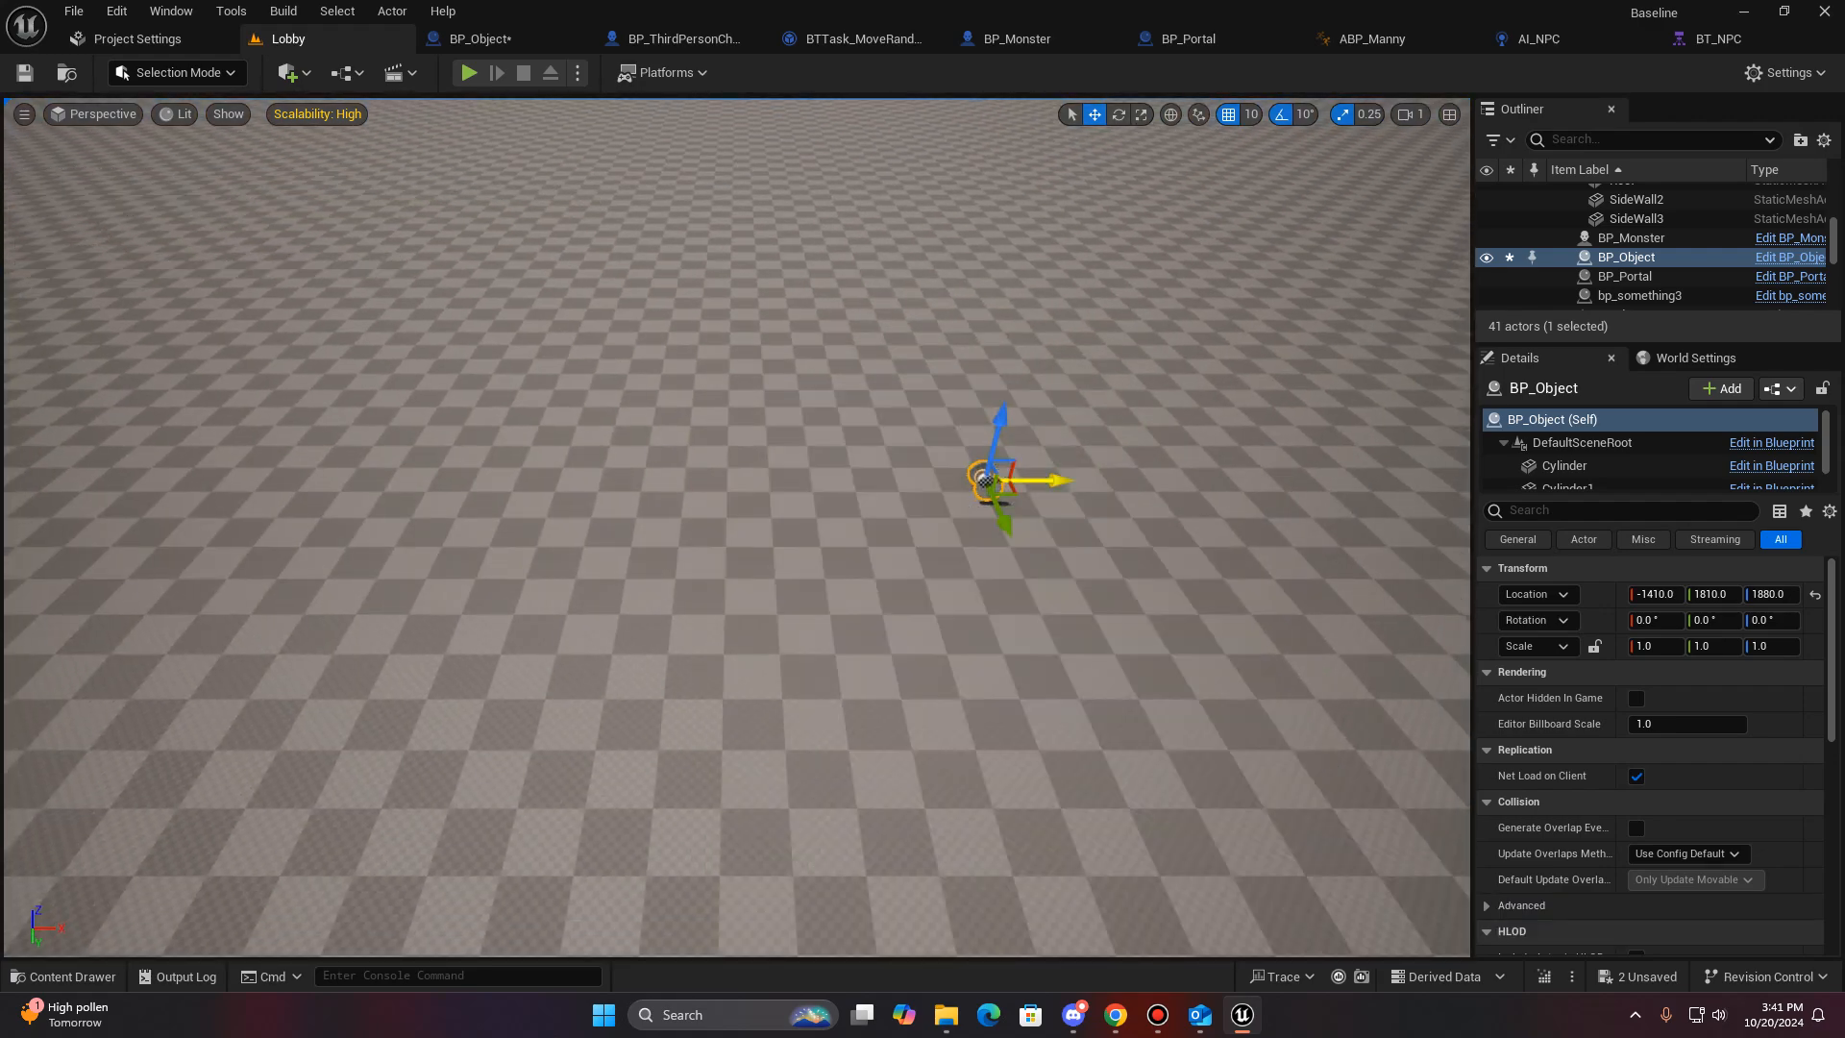
key("a")
right_click_drag(1033, 480, 1398, 587)
key("w")
key("a")
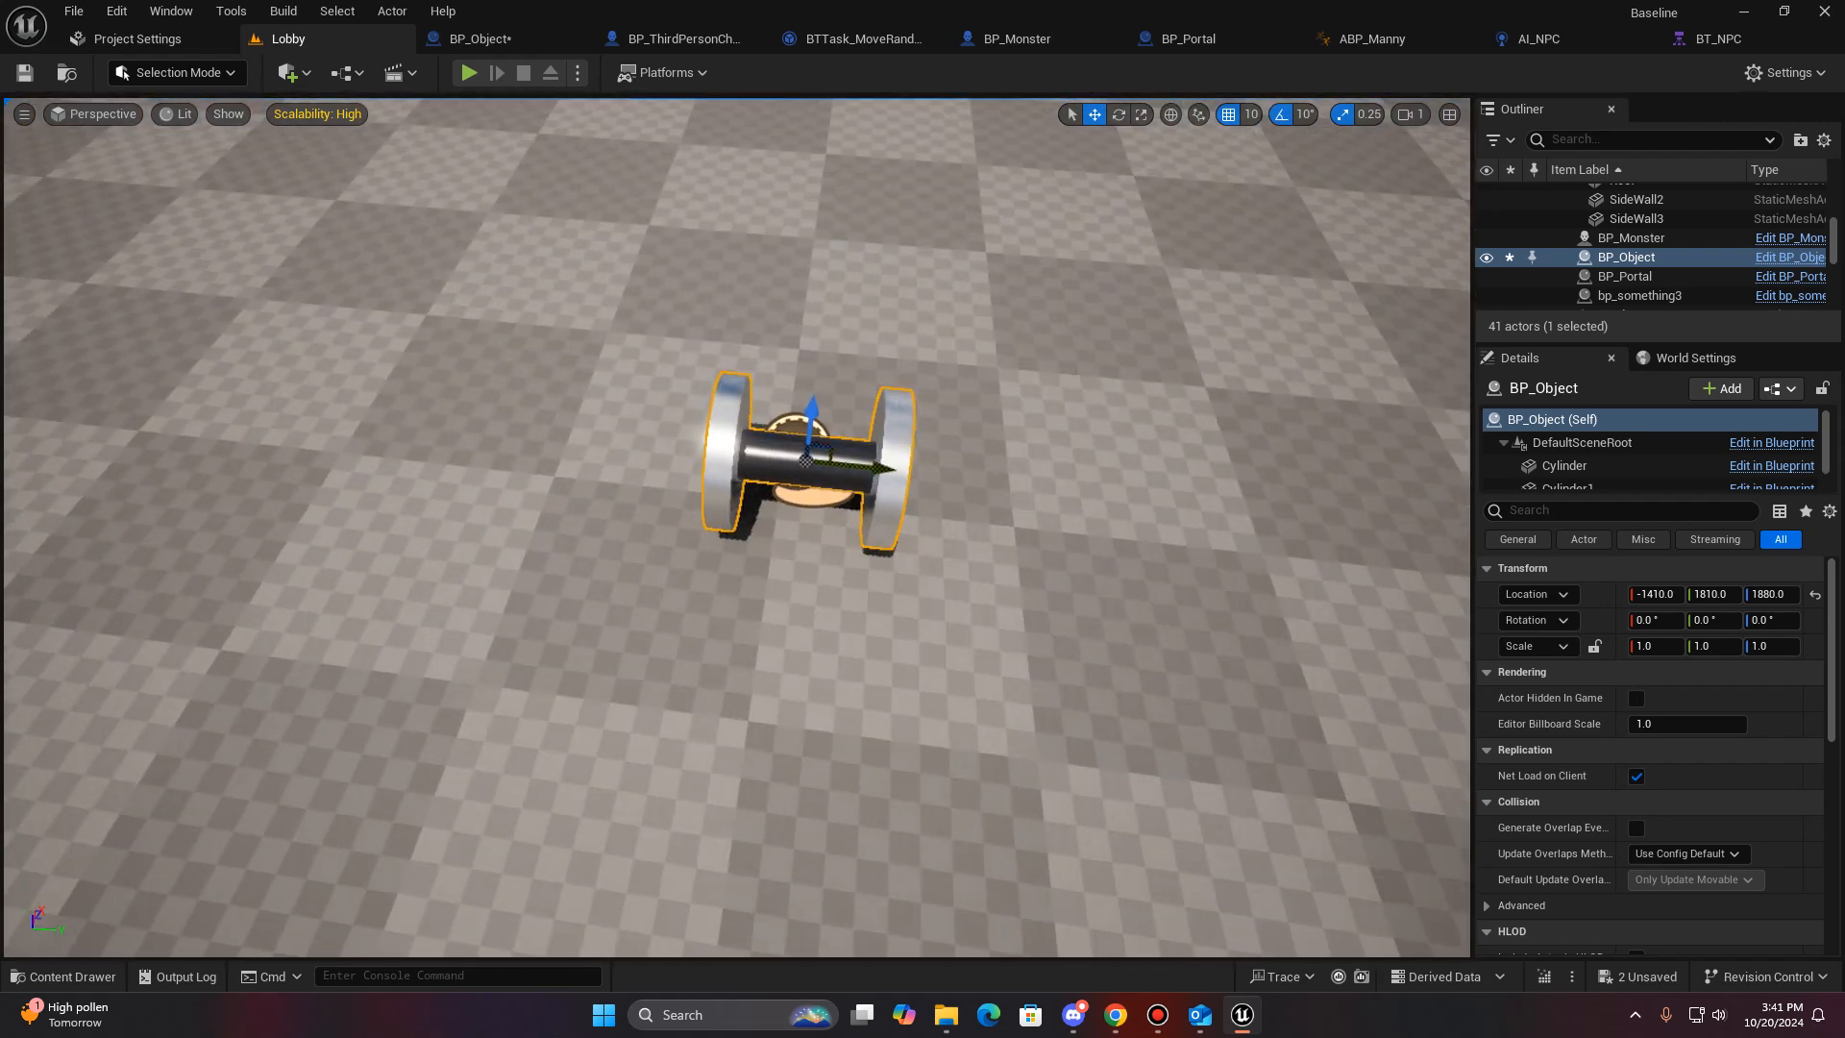
- Play-test the level by running the character up to the dumbbell, and end the play session
left_click(468, 72)
key("w")
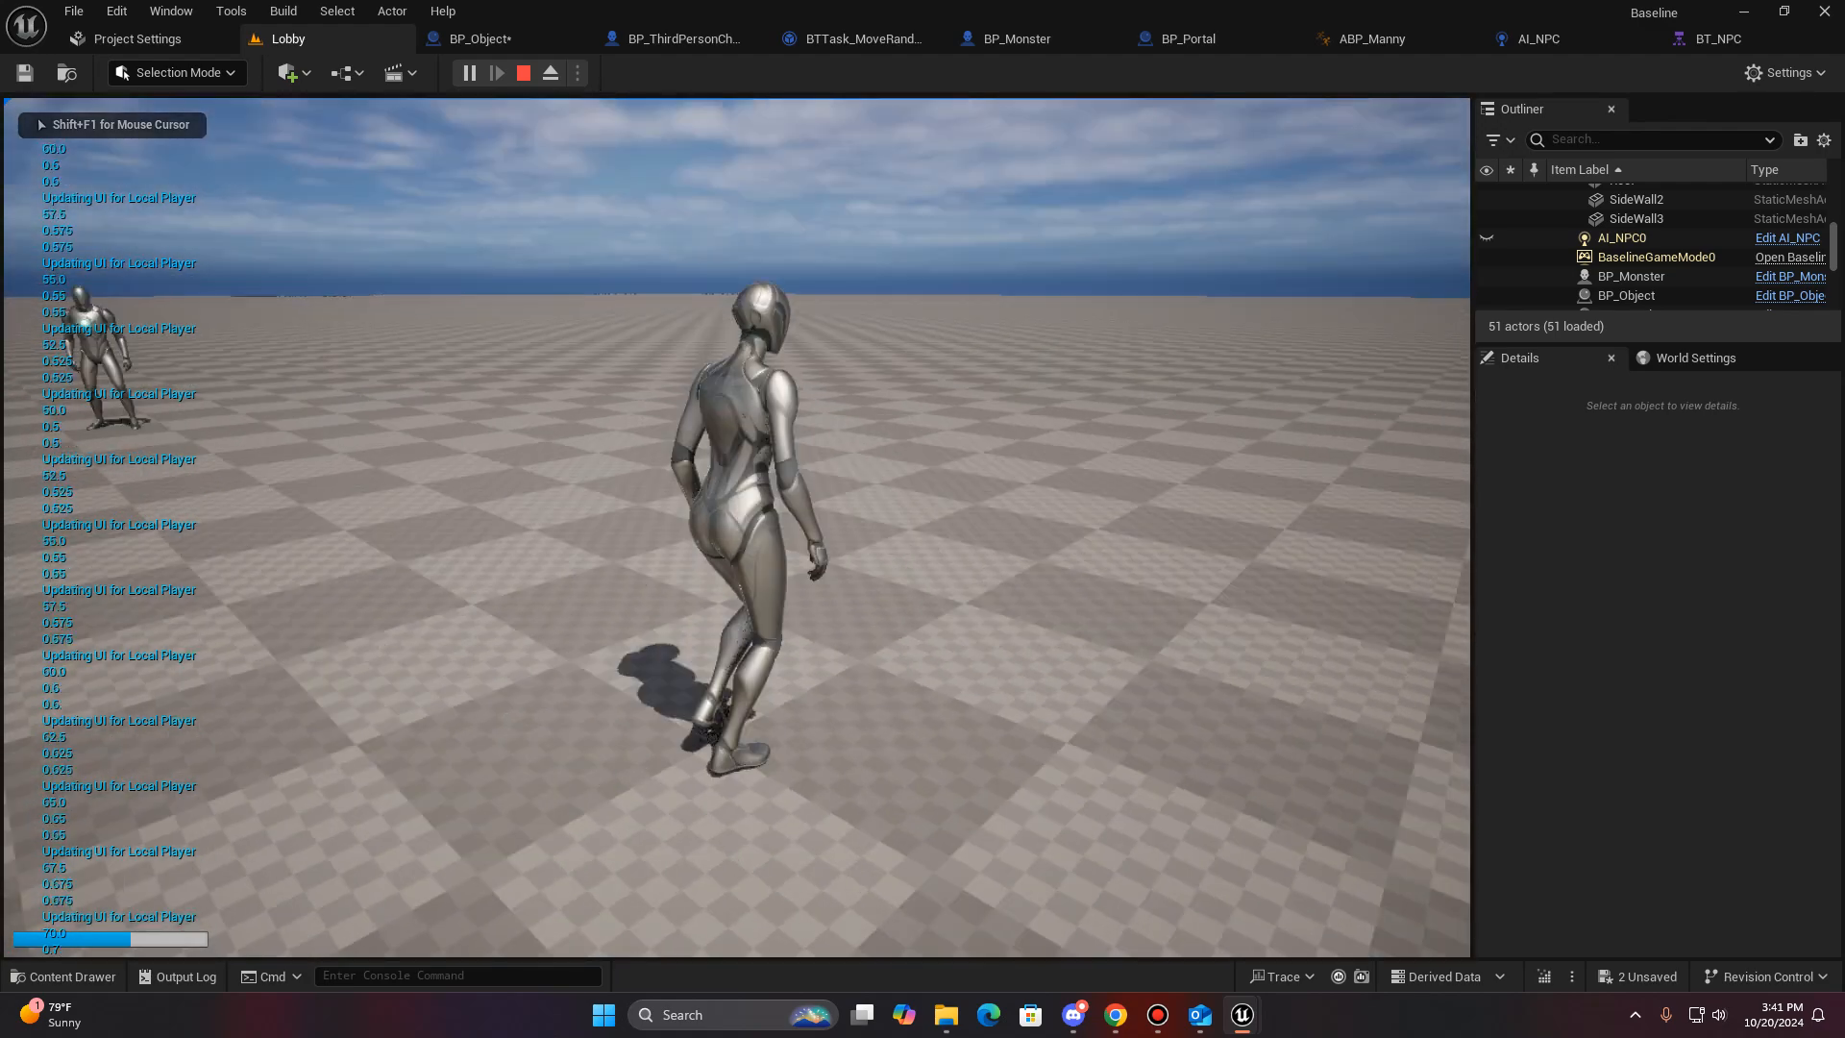
key("shift")
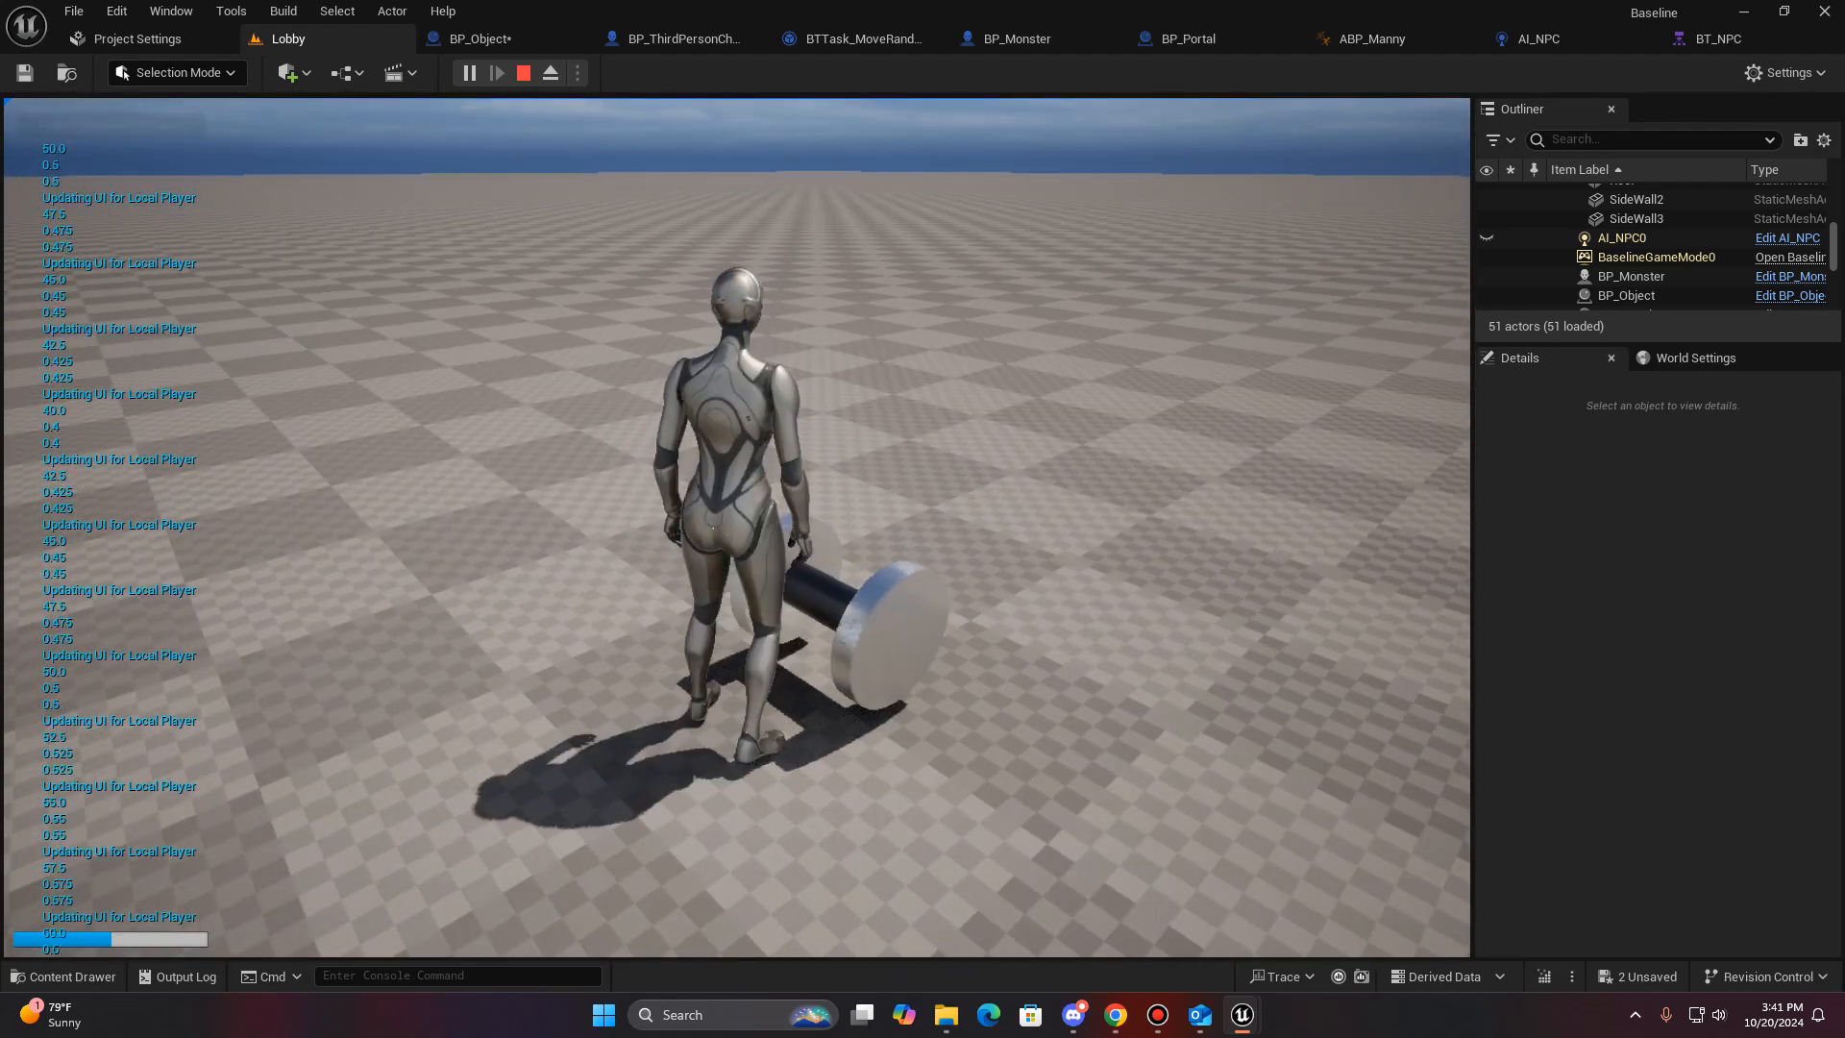
key("w")
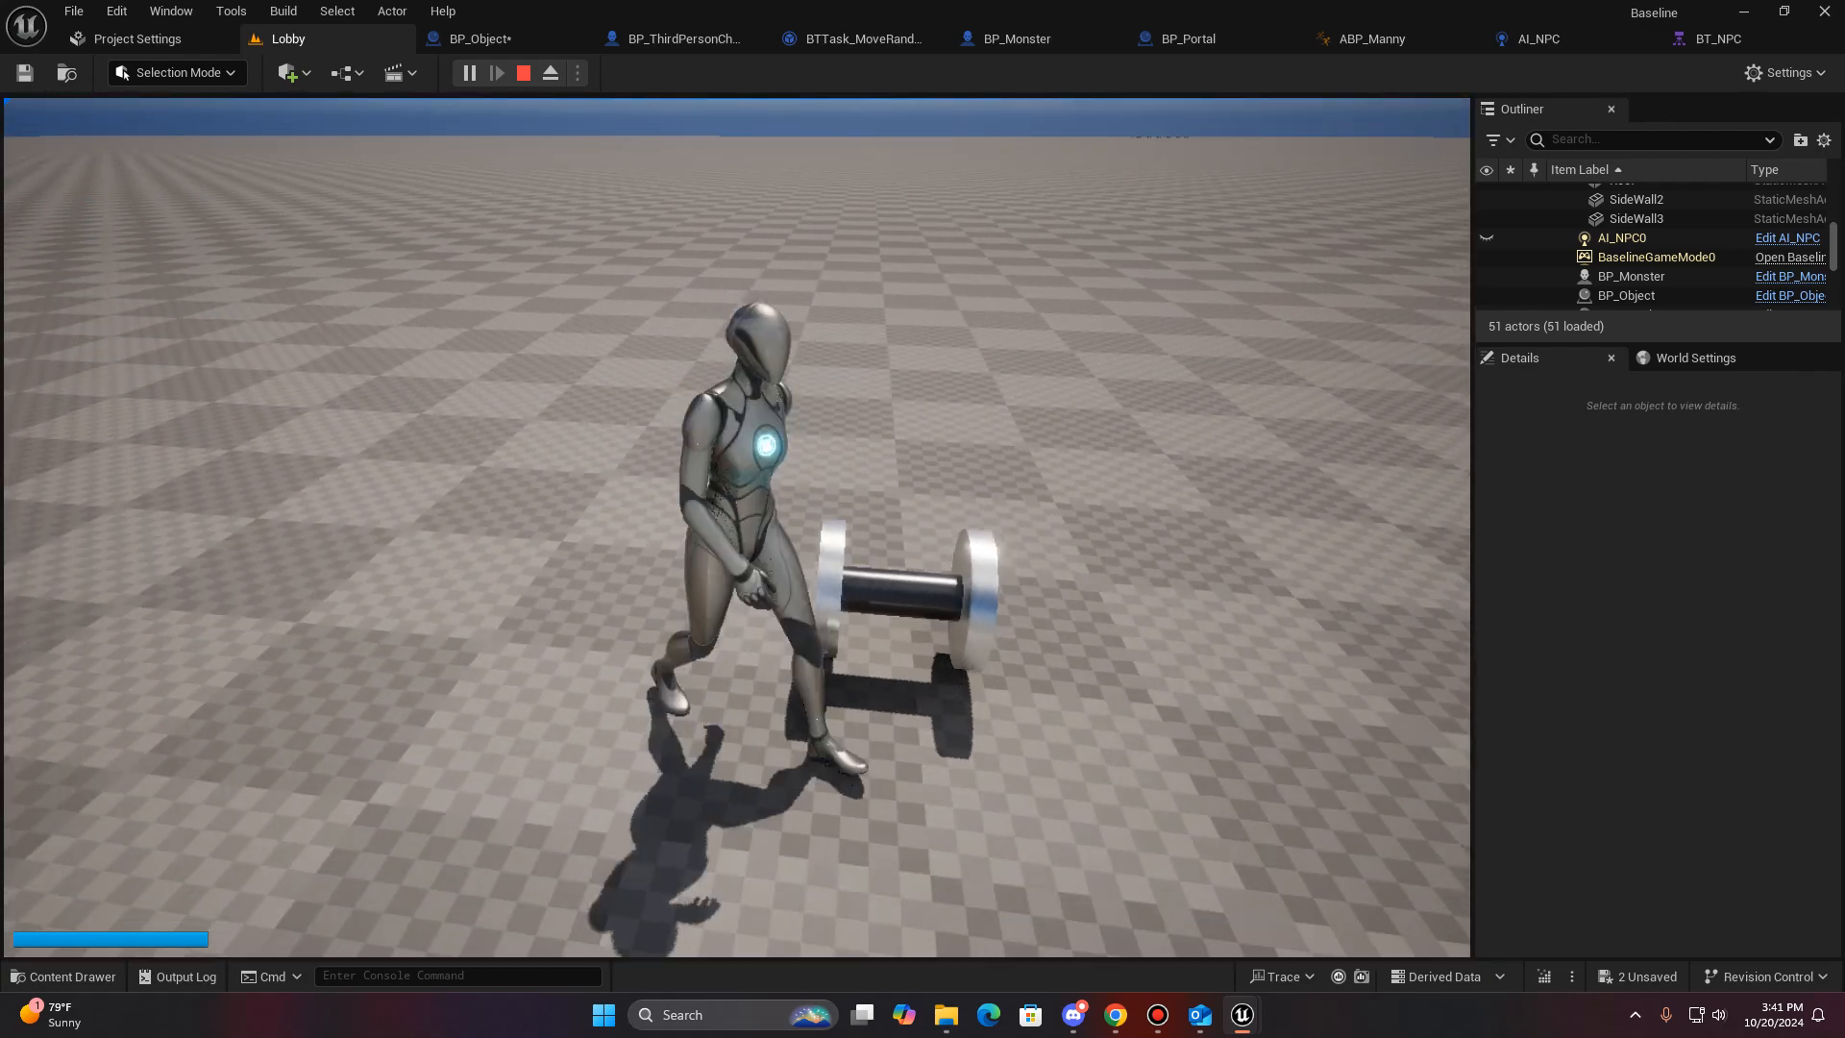
key("Escape")
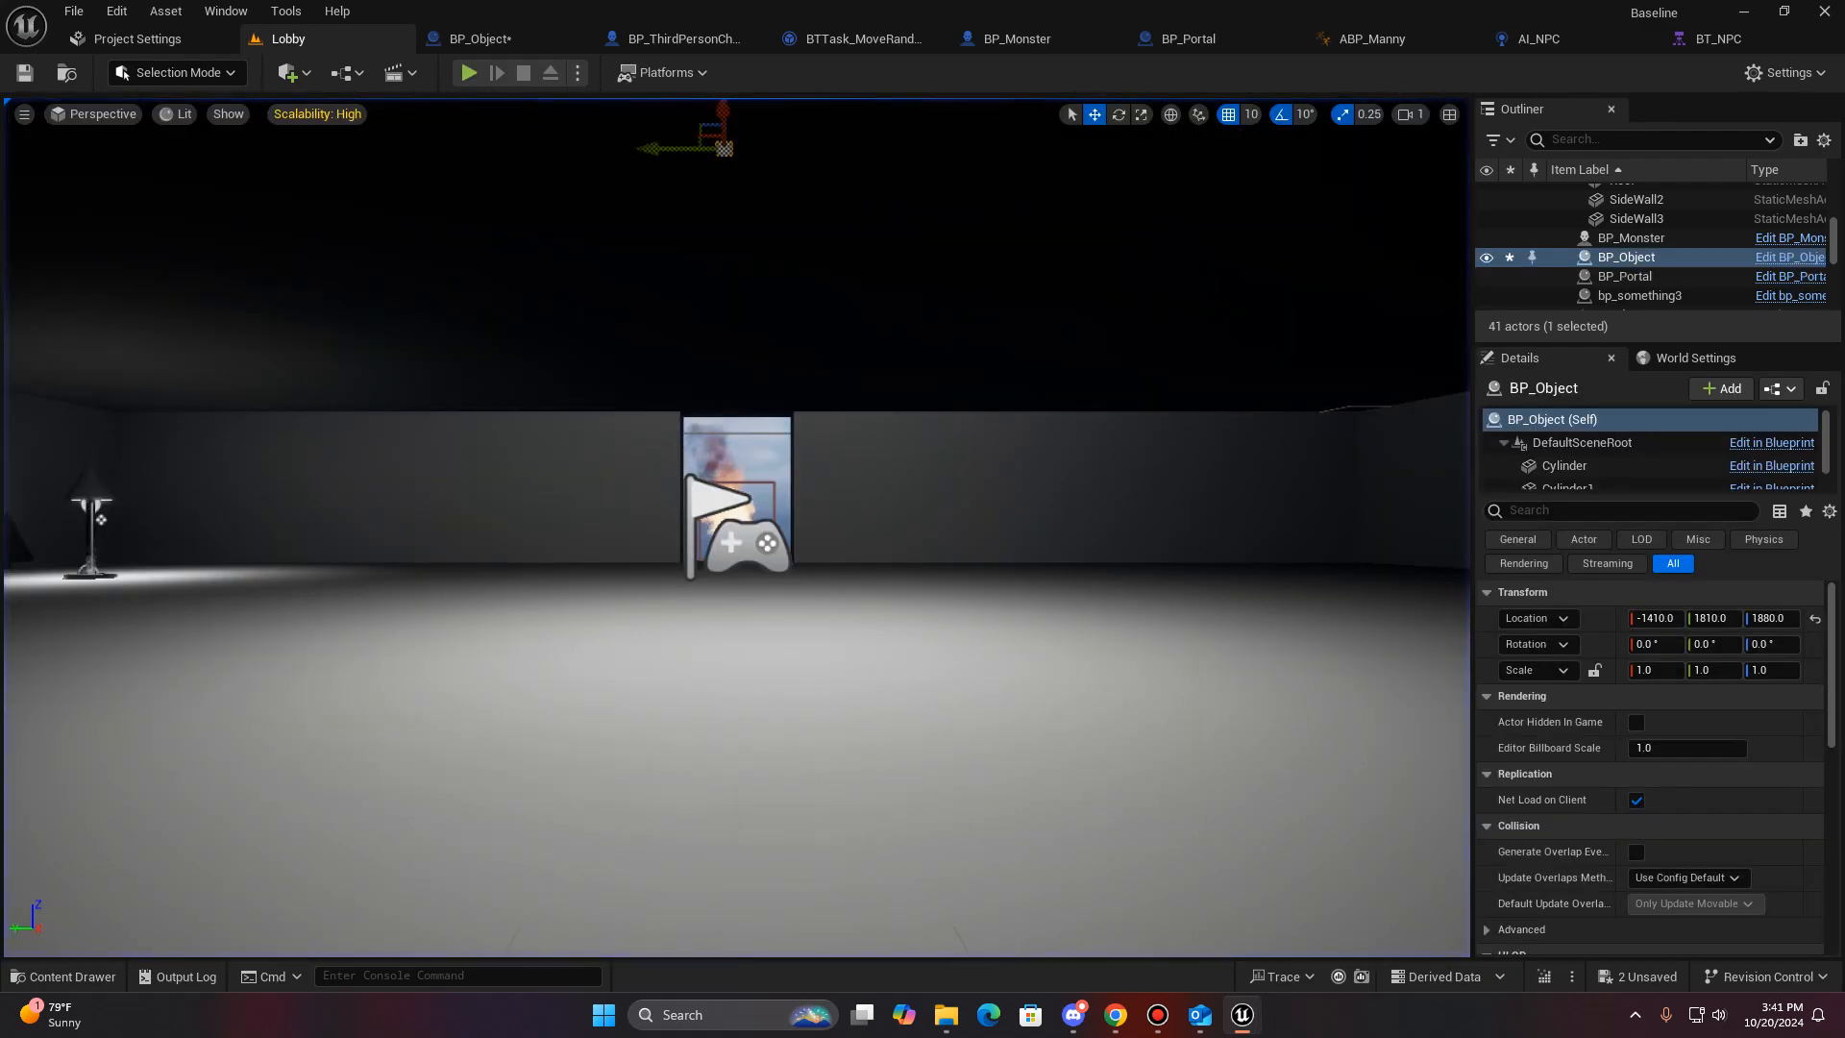
- Open the Merge Actors tool for the BP_Object placed in the Lobby level
left_click(58, 976)
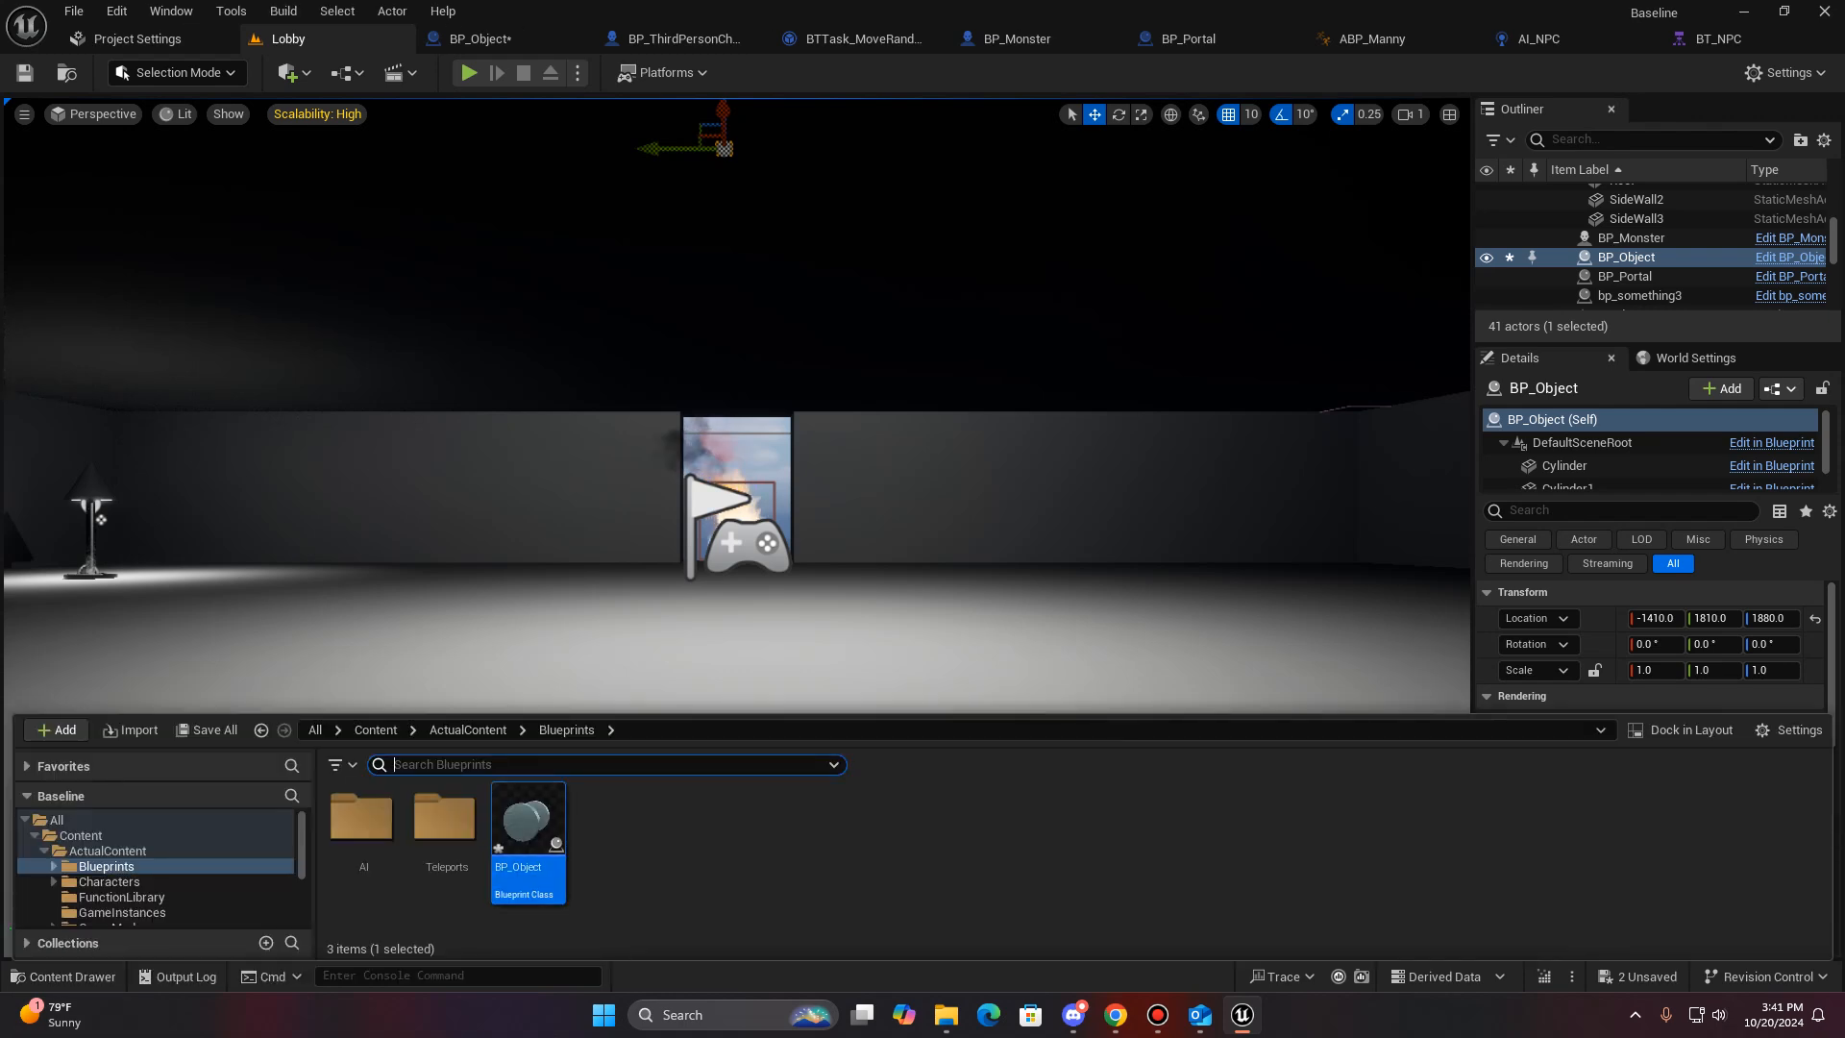
right_click_drag(736, 432, 898, 125)
key("w")
right_click_drag(737, 528, 1292, 649)
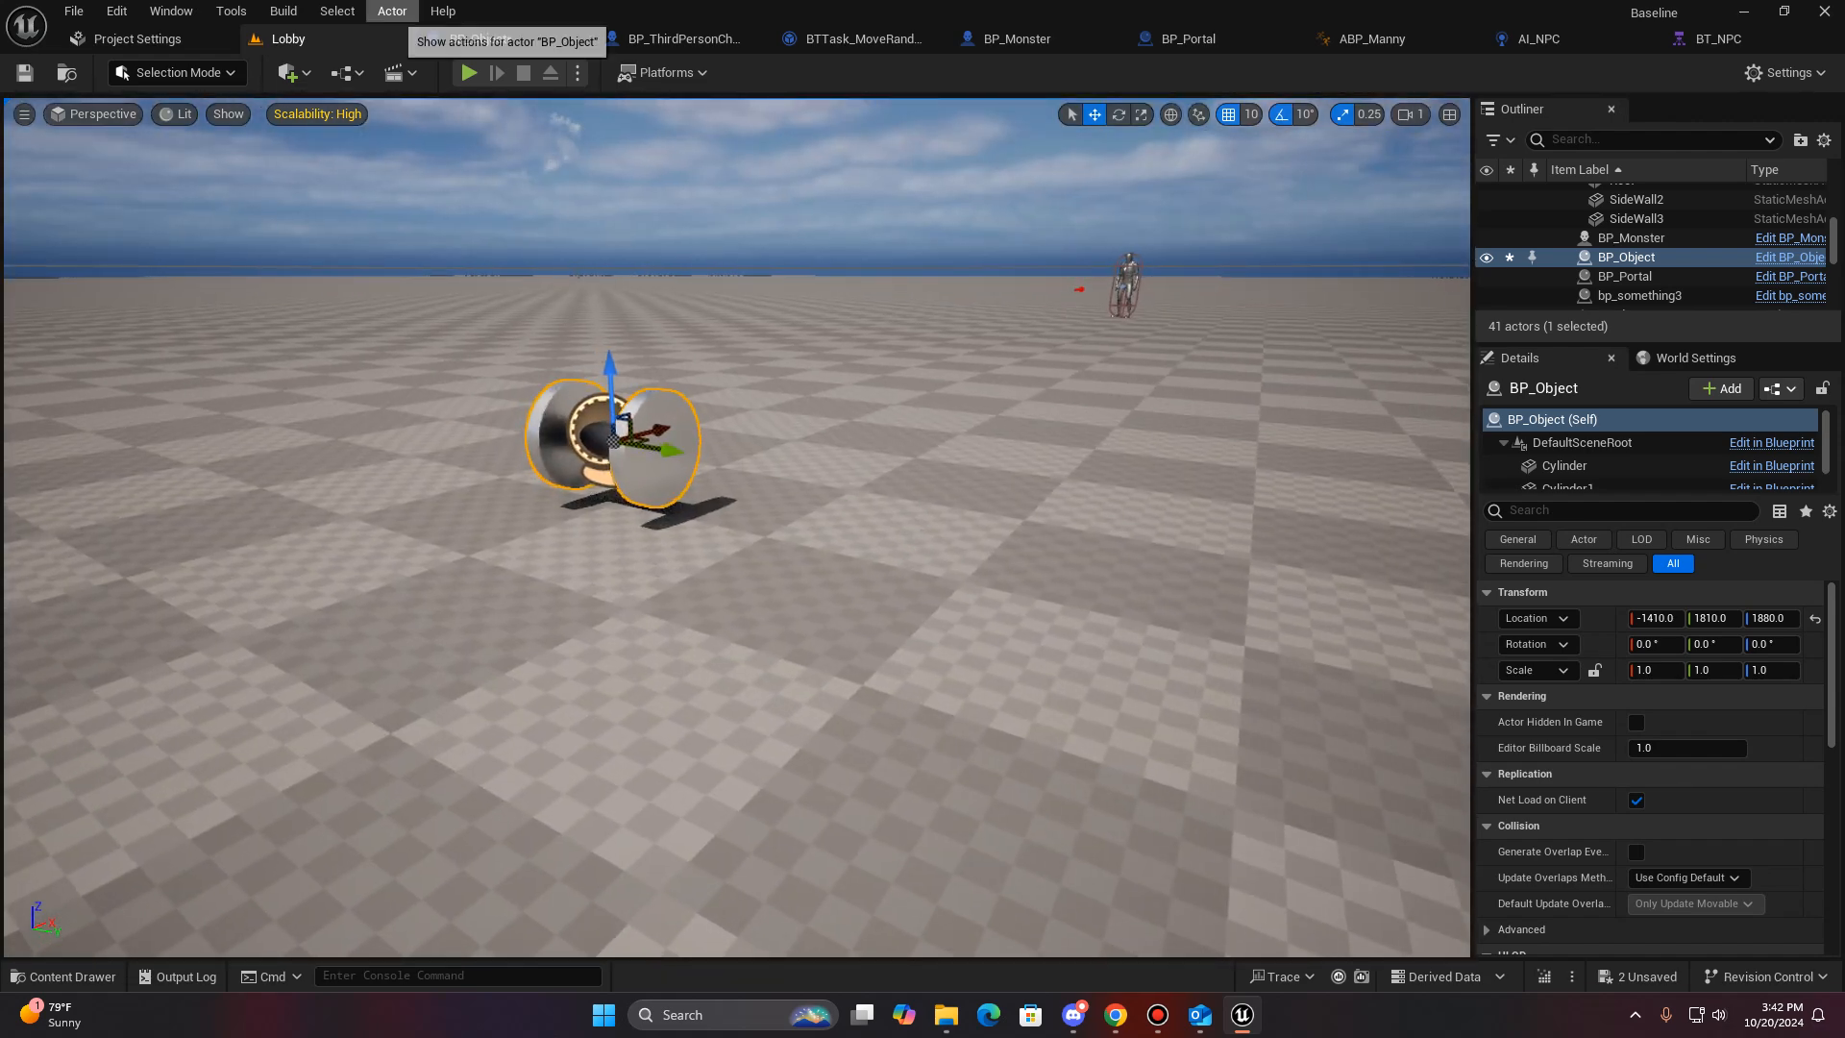
left_click(231, 10)
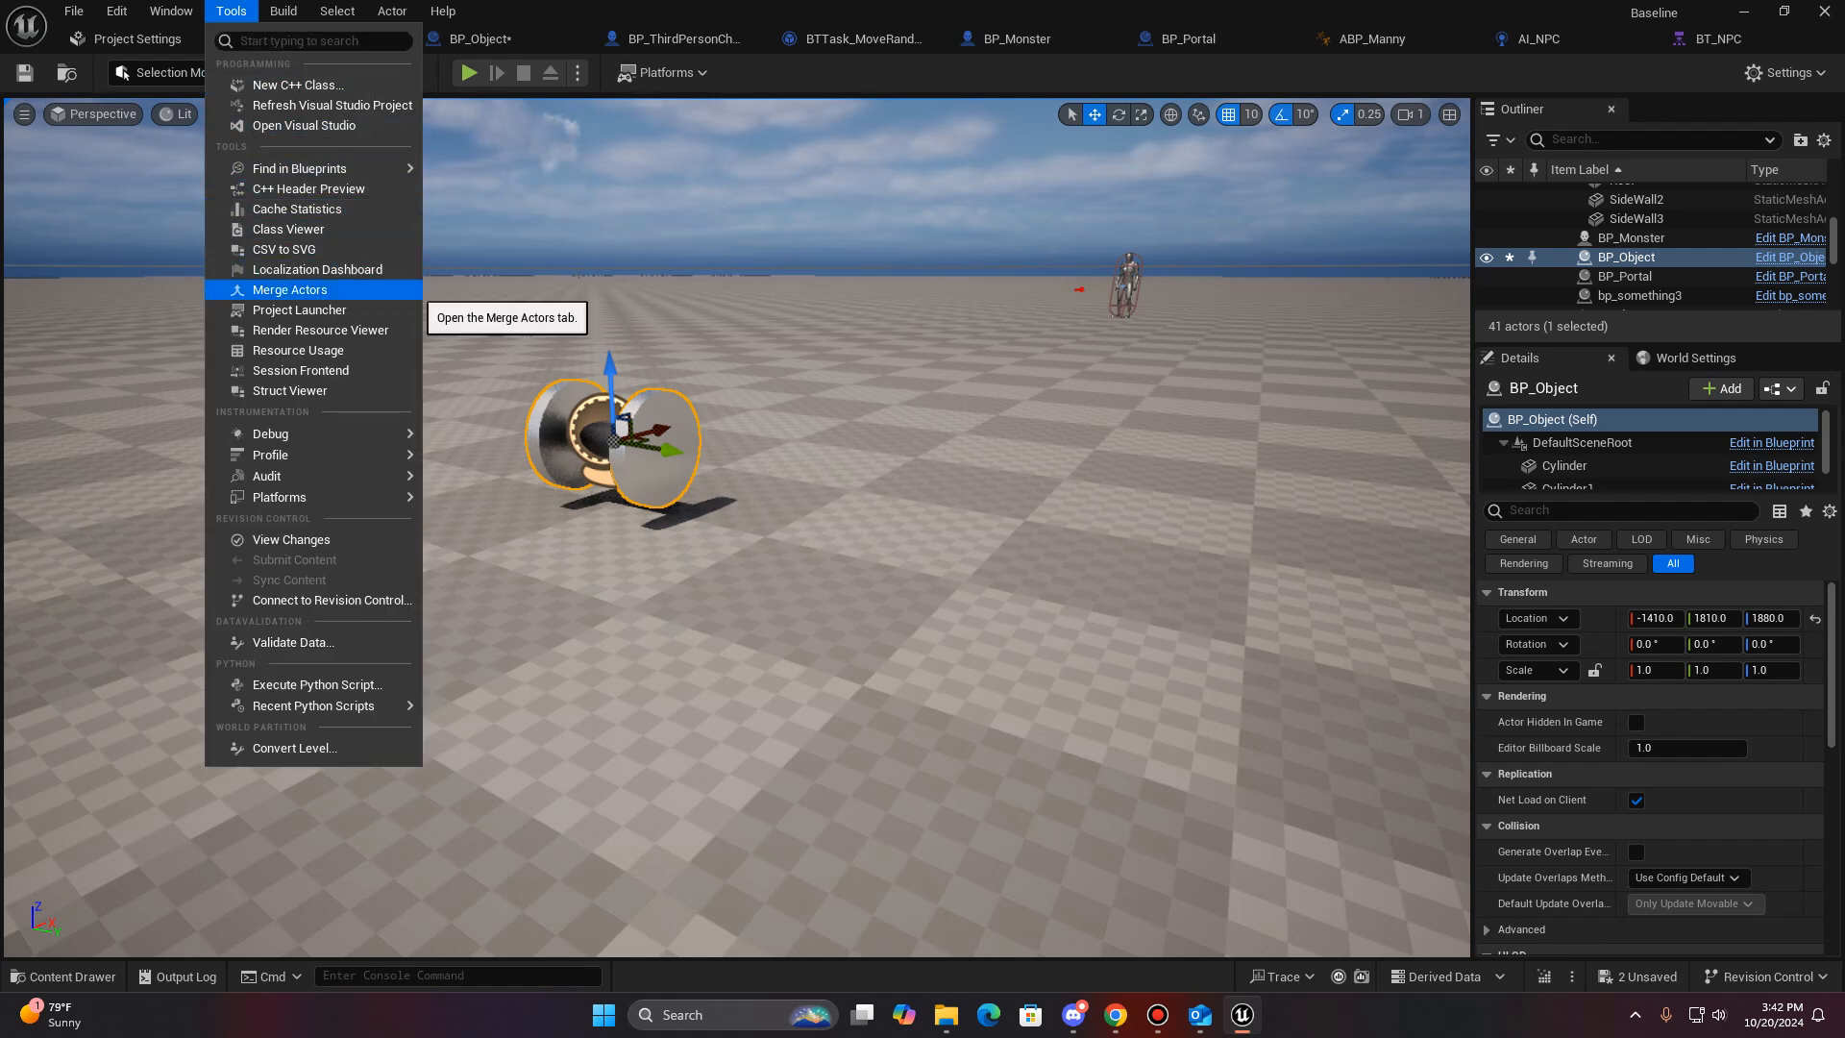
left_click(403, 289)
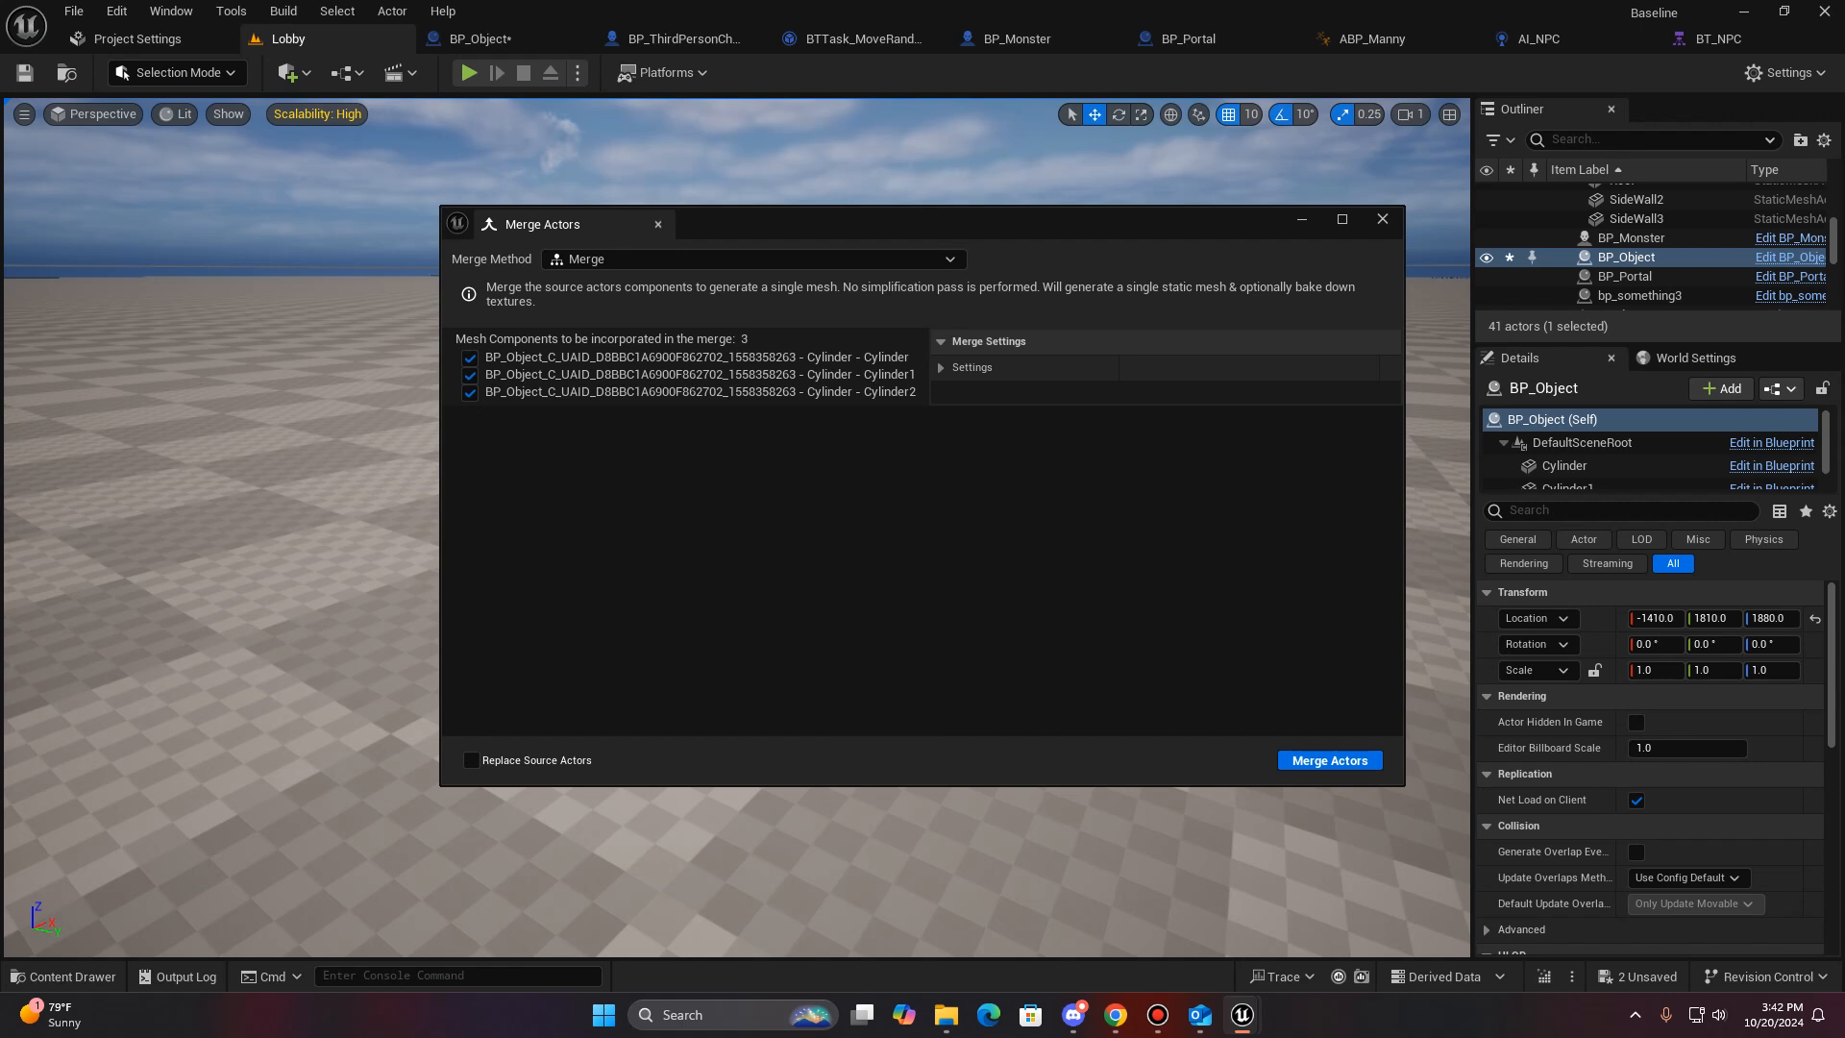
- Merge the three cylinder components into a single static mesh saved as sm_dumbell in the Content folder, and close the merge tool
left_click(1329, 760)
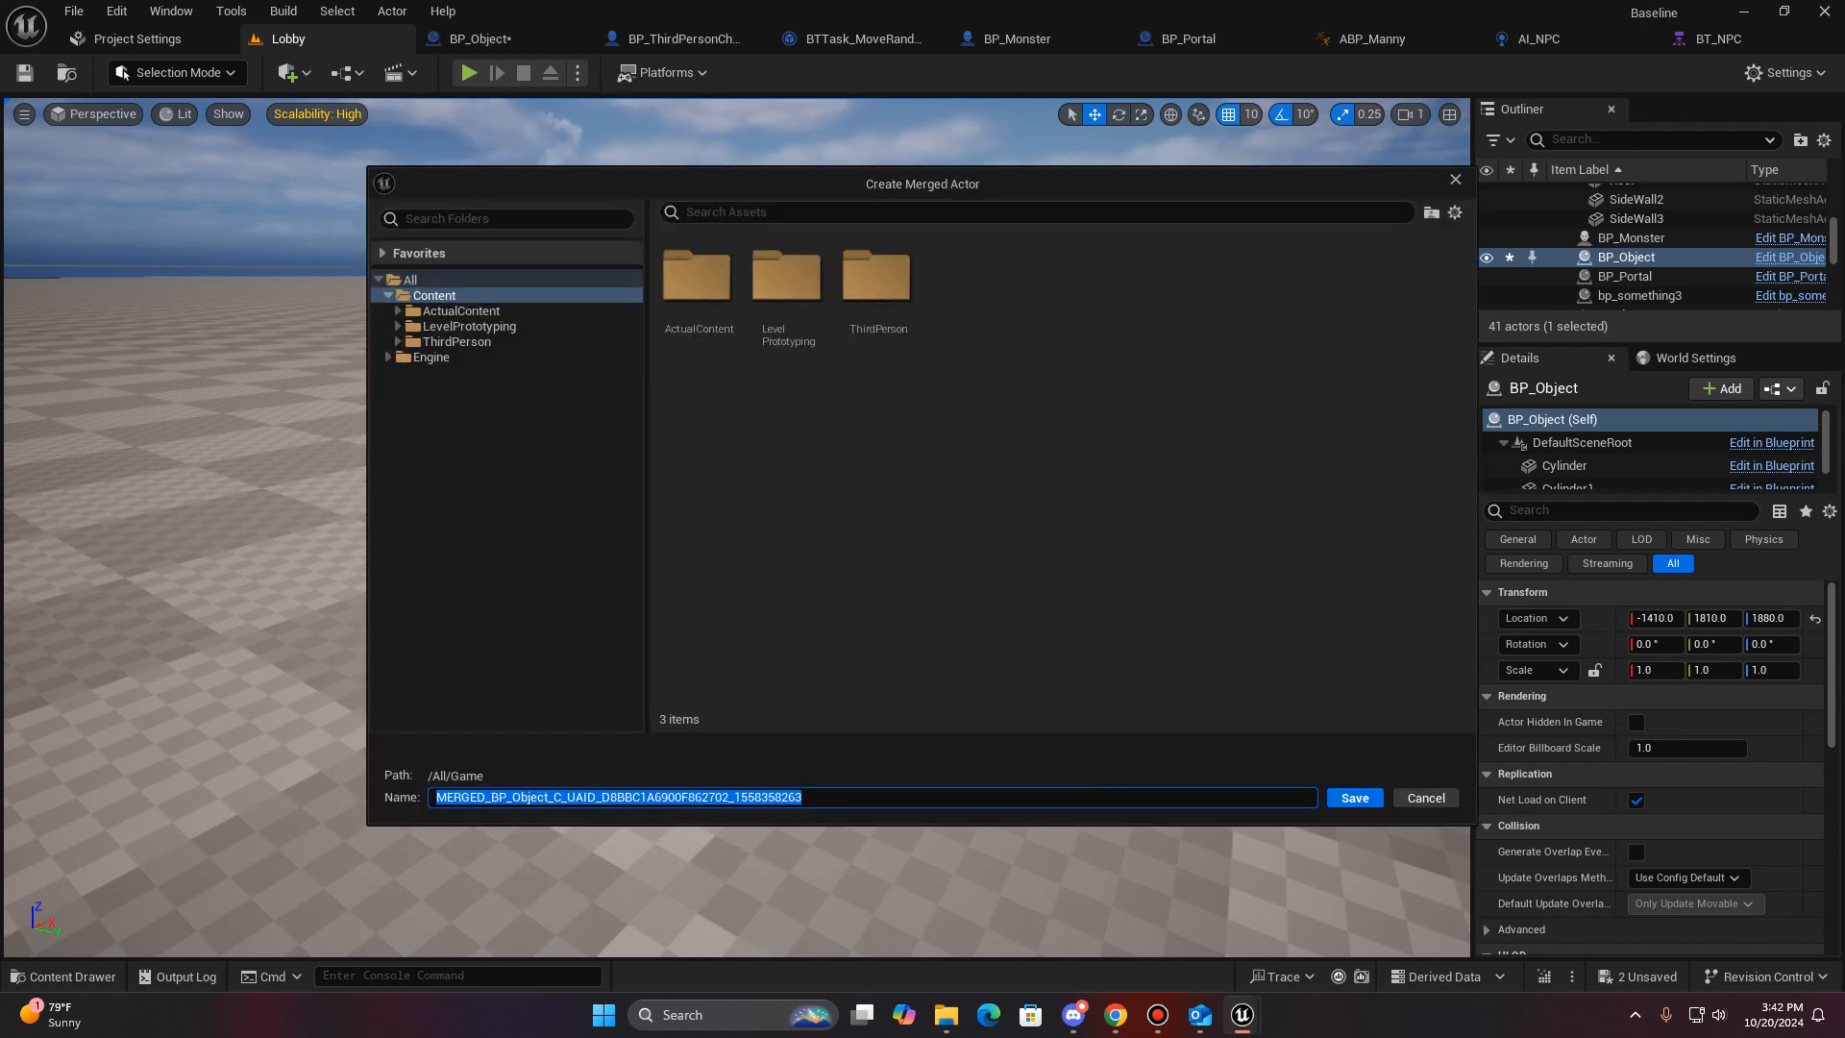
type("Dum")
key("BackSpace")
key("BackSpace")
key("BackSpace")
type("sm_dumbell")
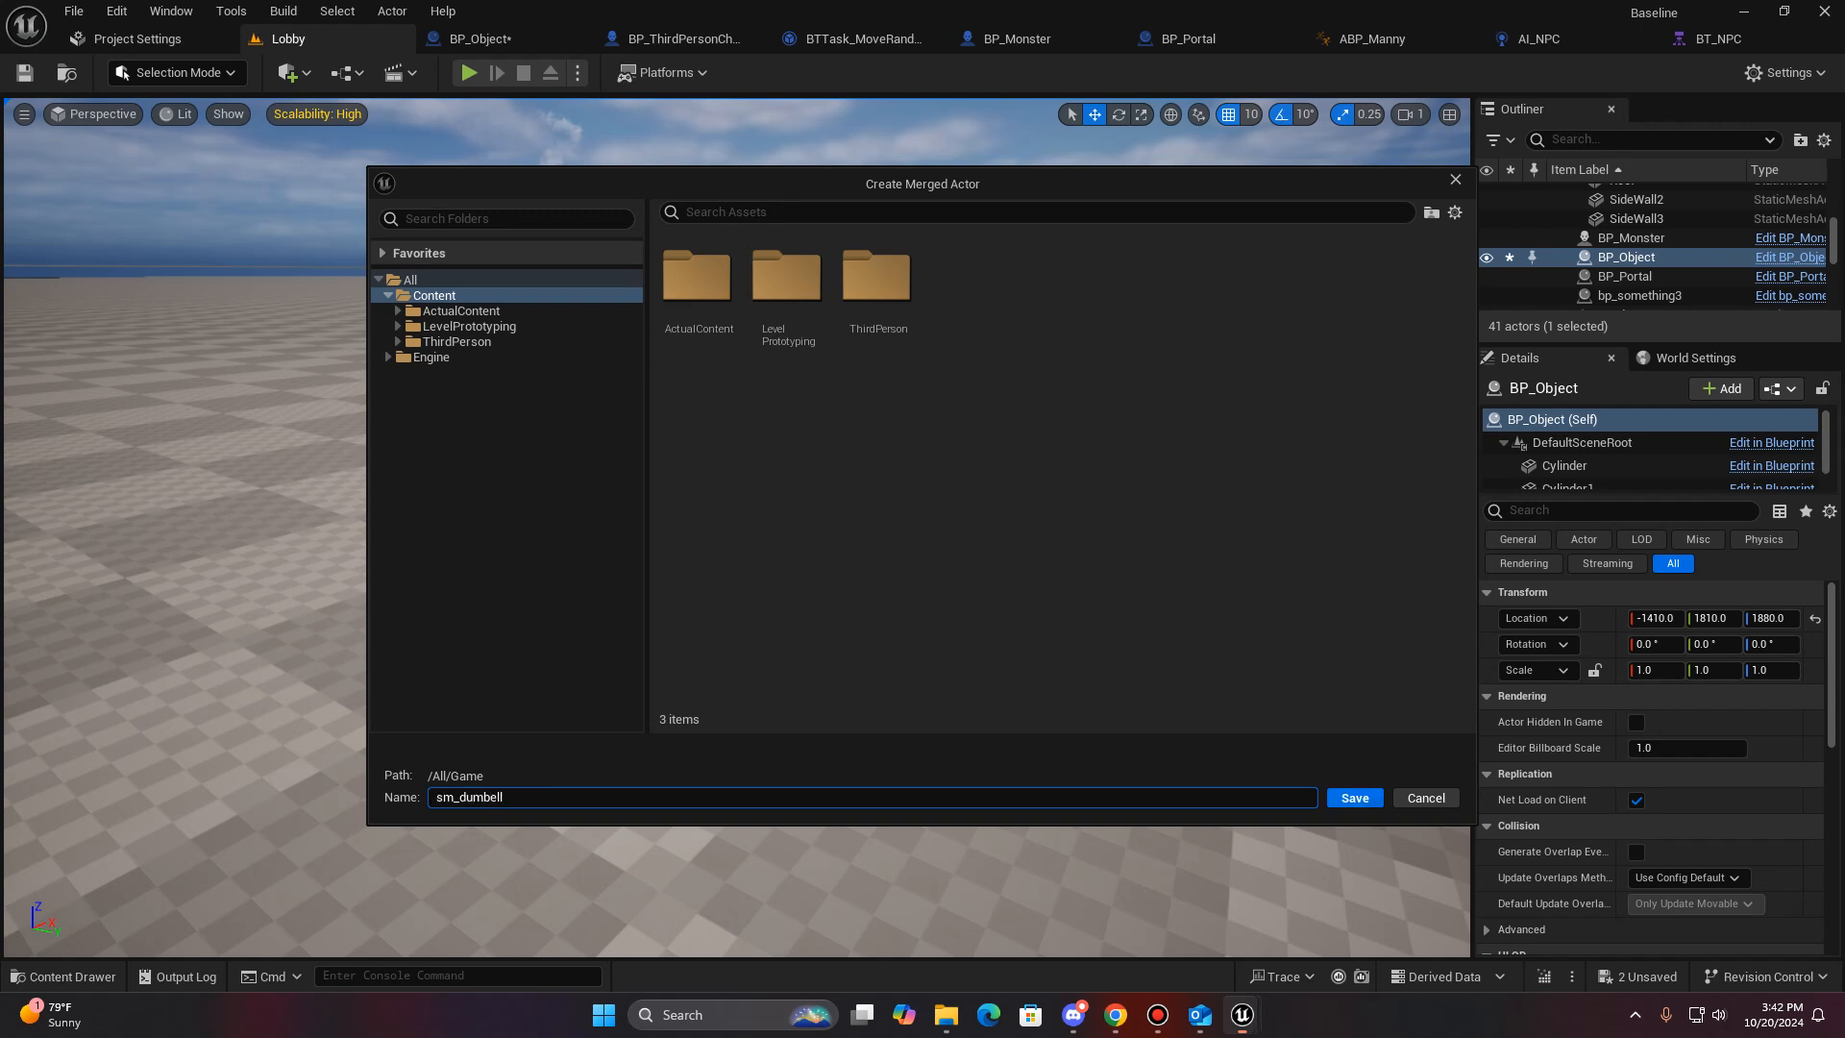
key("Return")
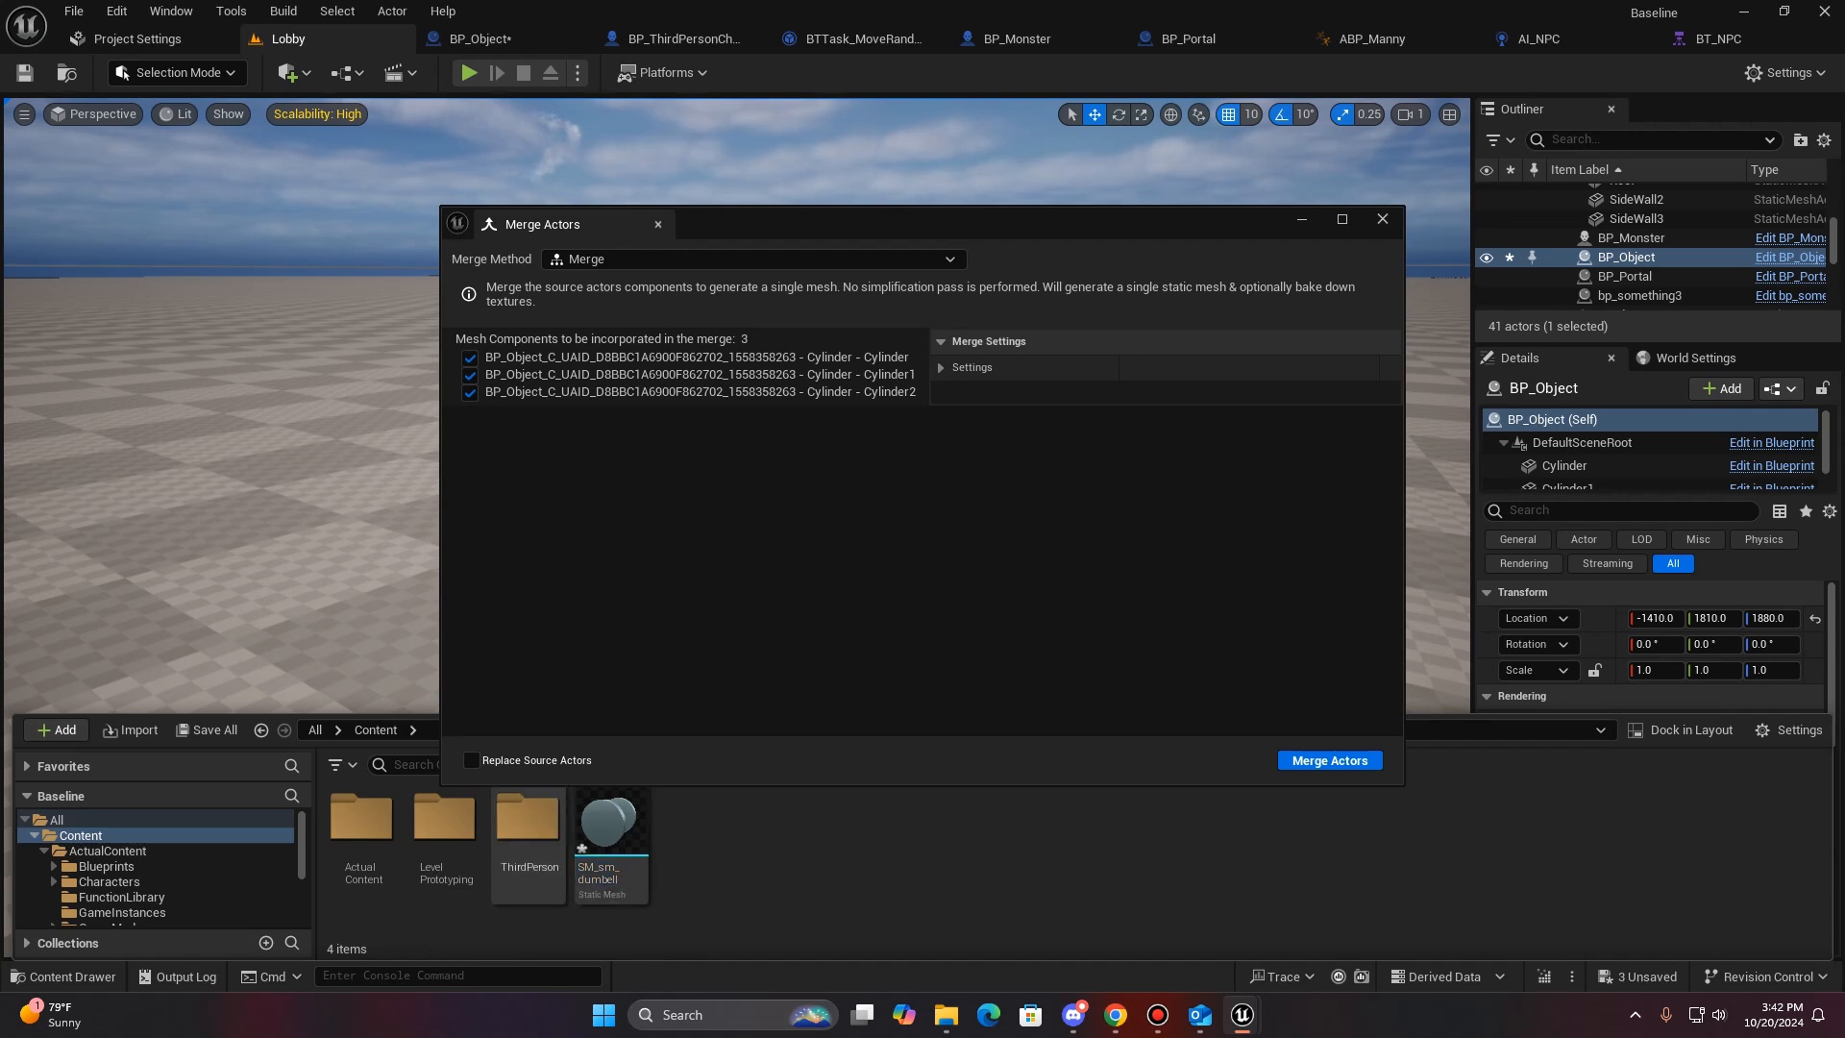
mouse_move(614, 836)
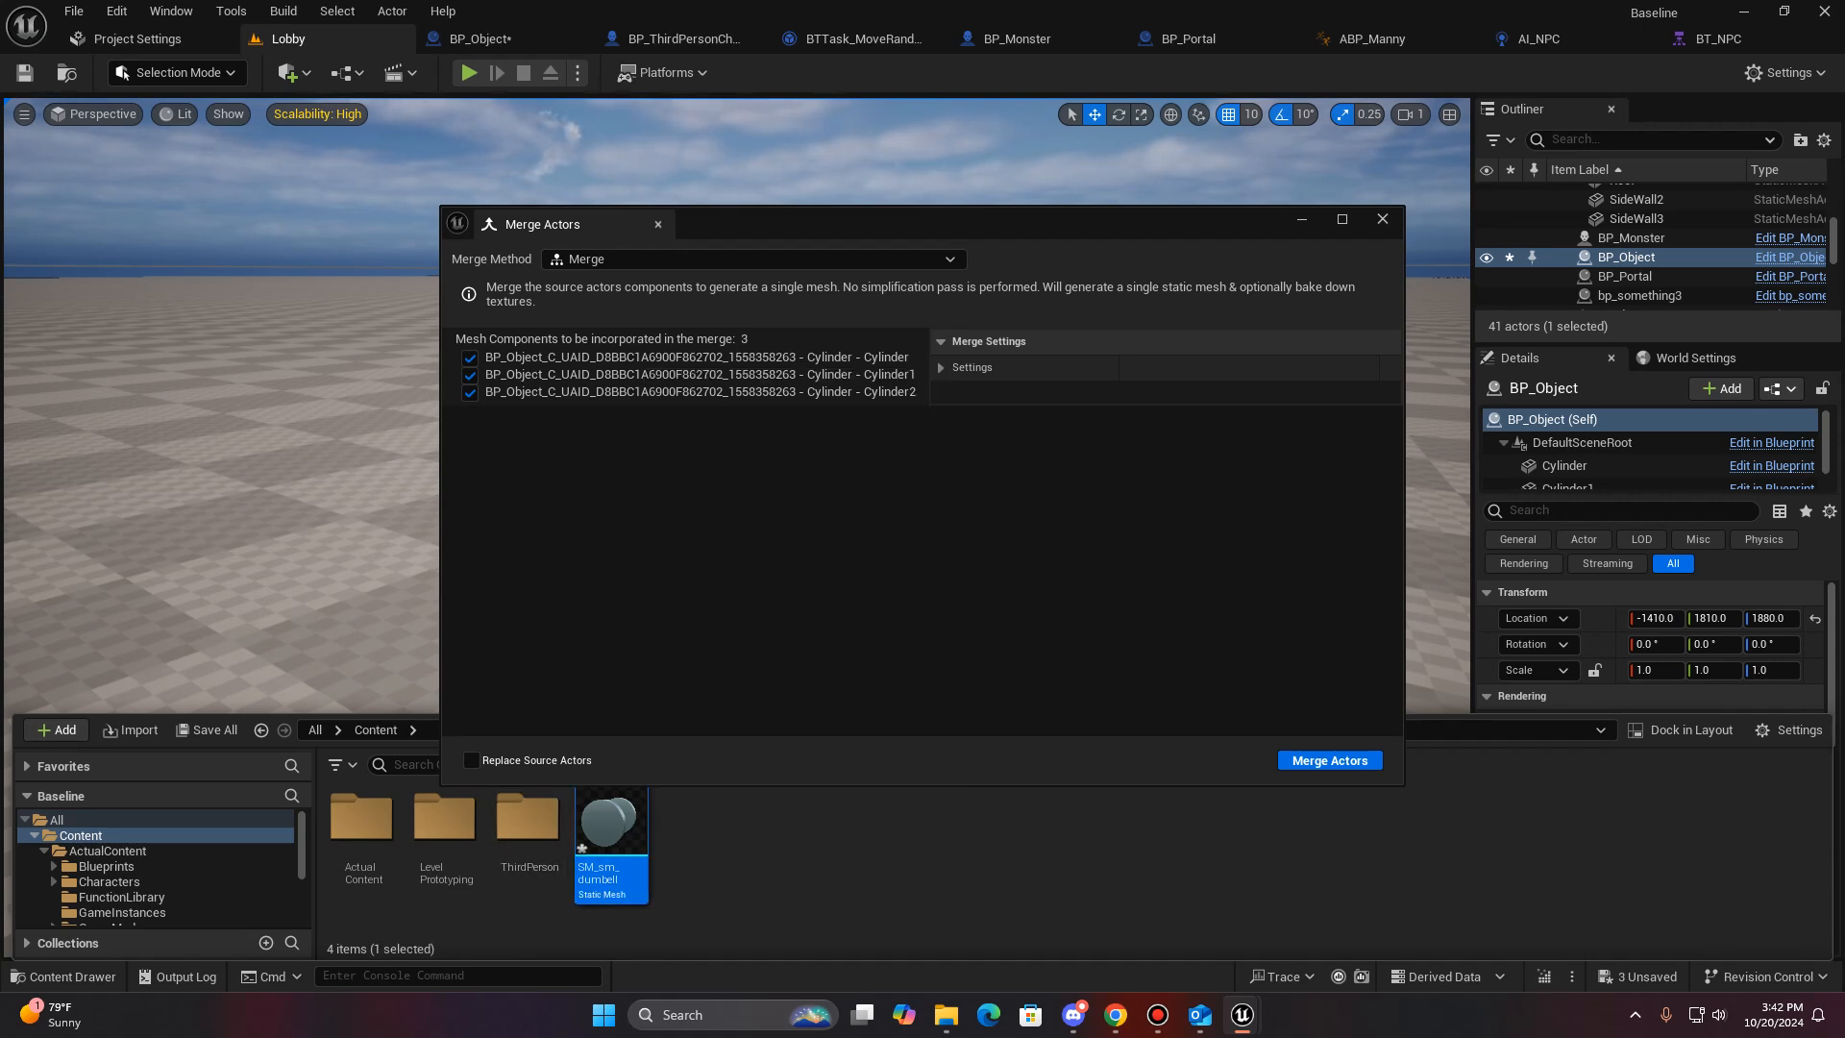
left_click(1383, 219)
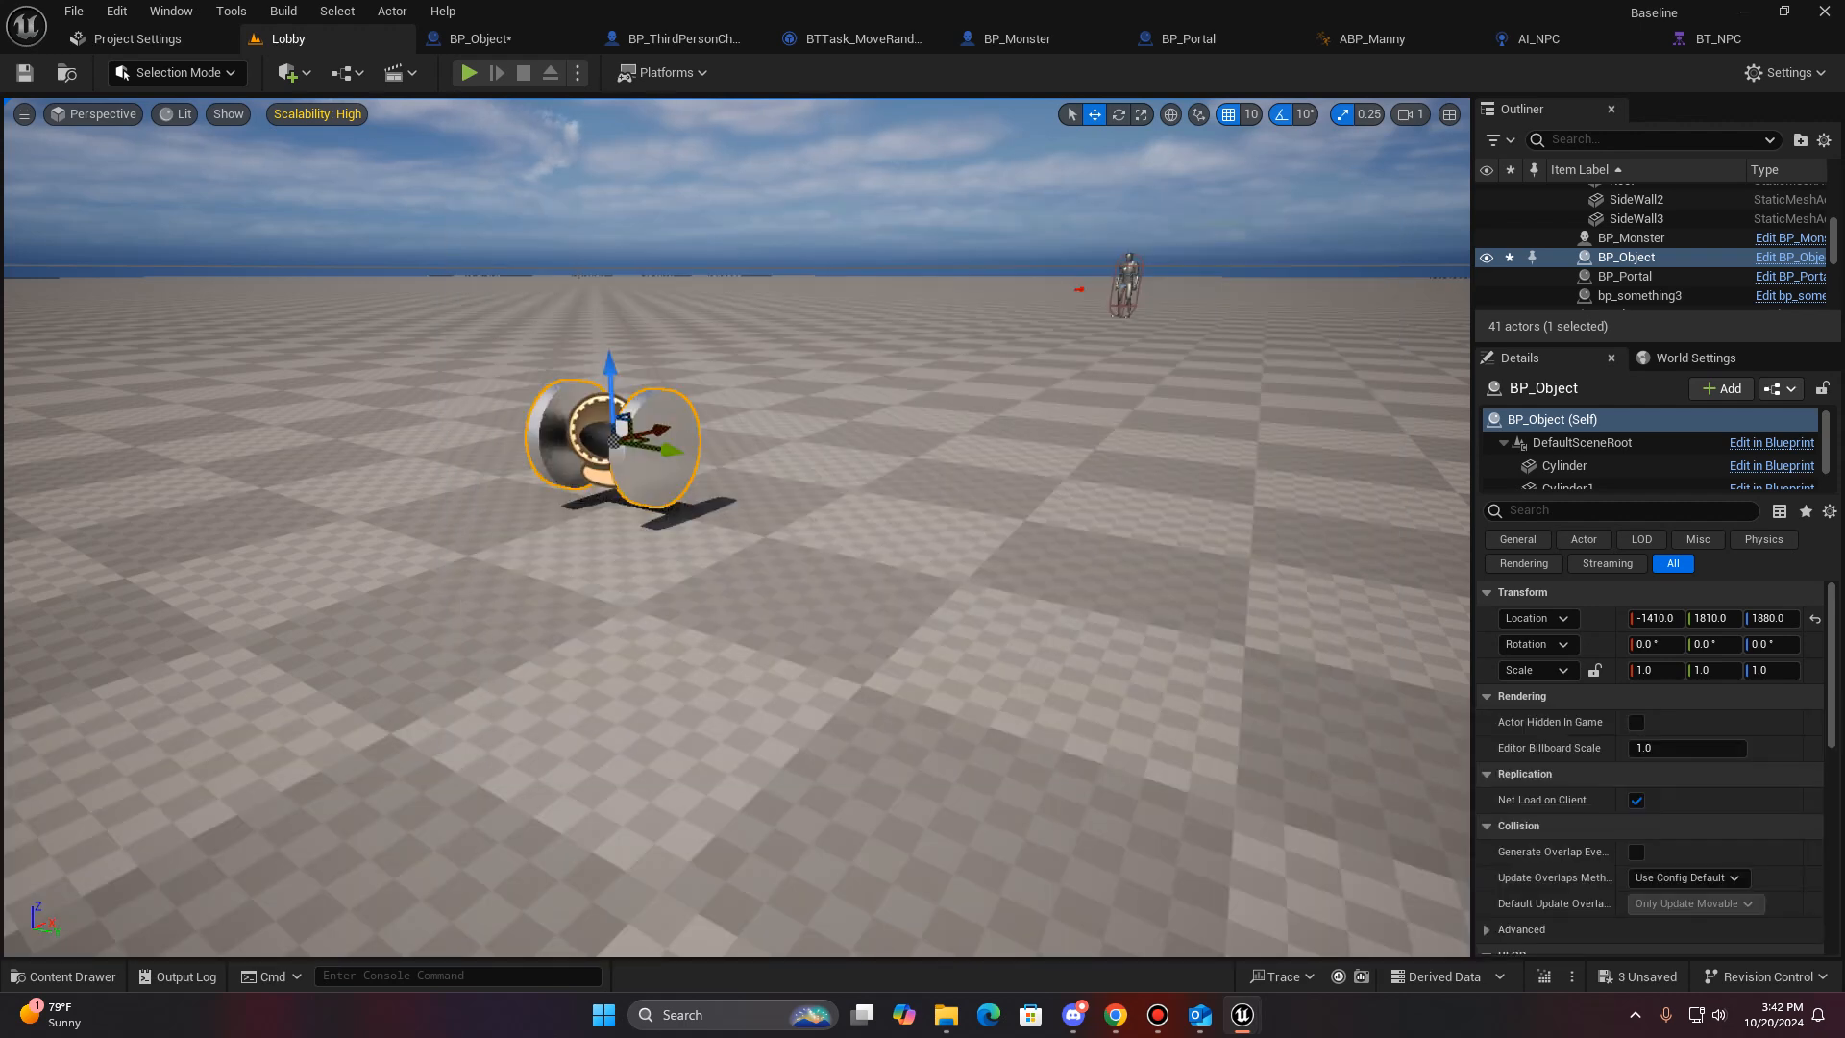
- Place the SM_sm_dumbell static mesh on the floor beside BP_Object and compare the two dumbbells
left_click(62, 976)
left_click_drag(611, 869, 888, 565)
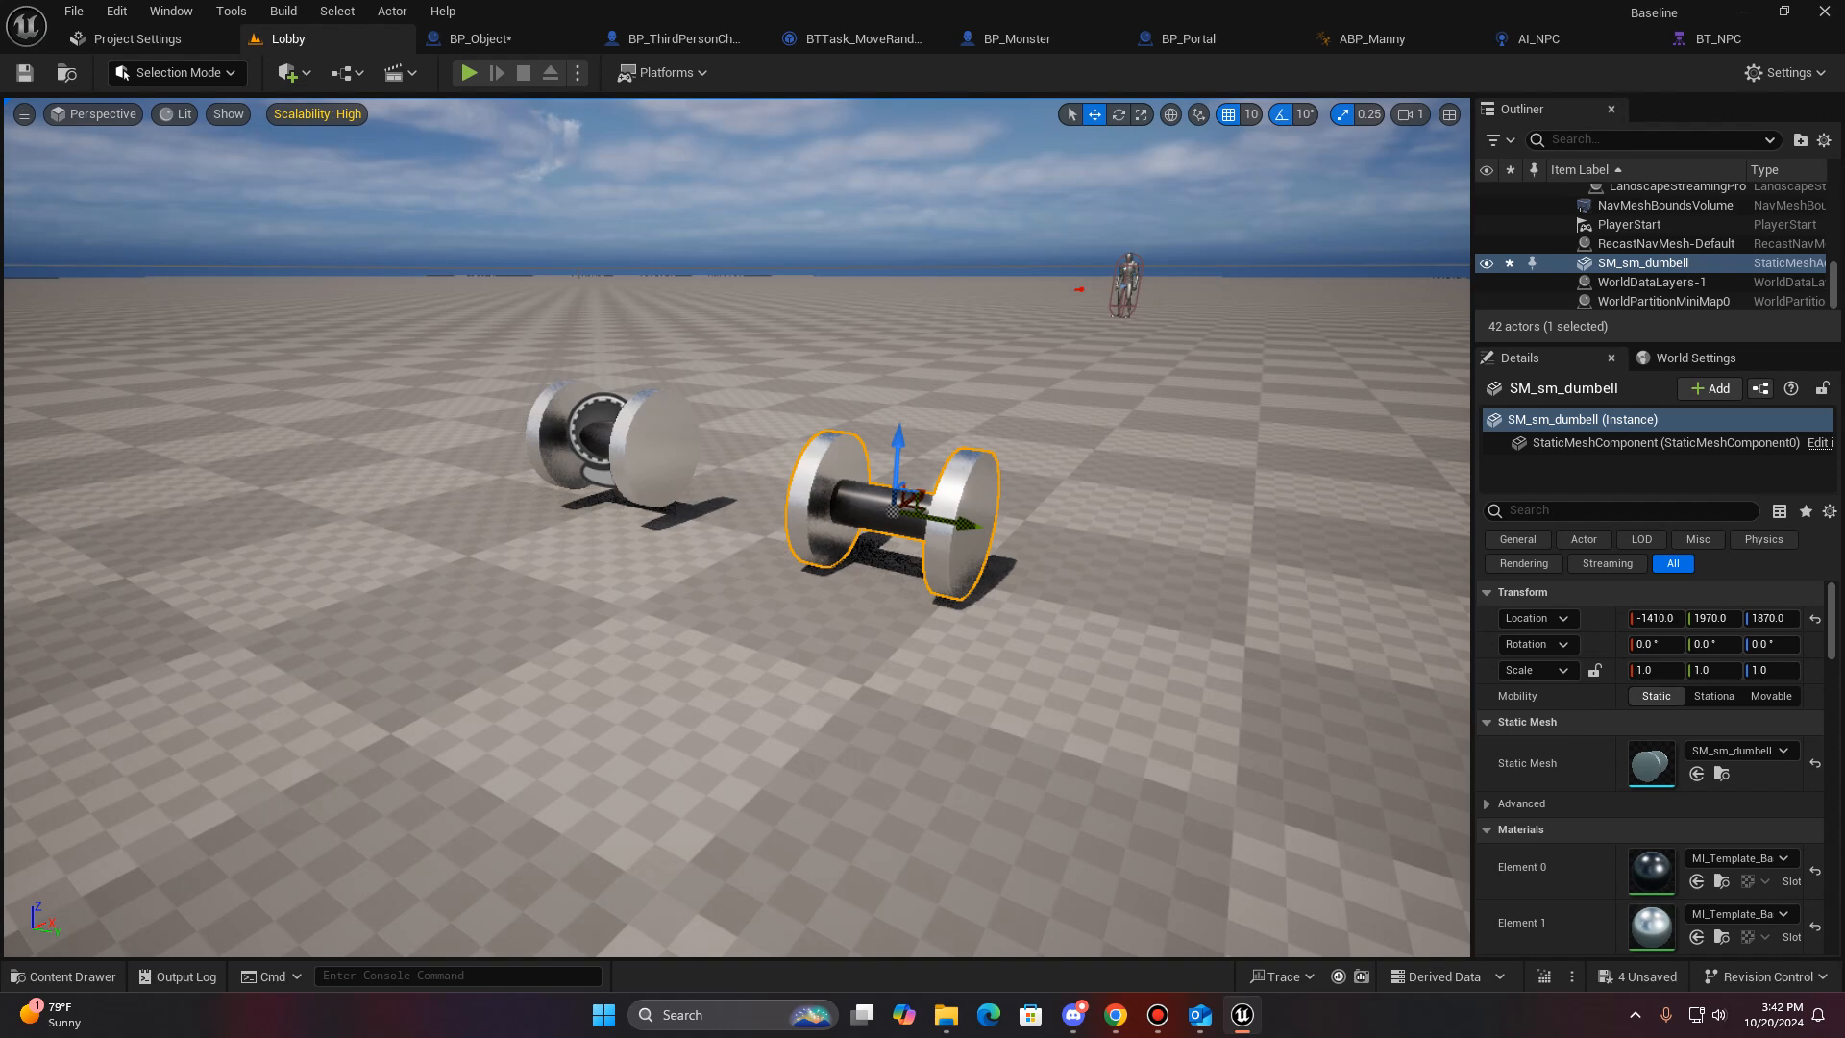
key("f")
key("a")
right_click_drag(889, 565, 827, 573)
key("w")
key("s")
key("s")
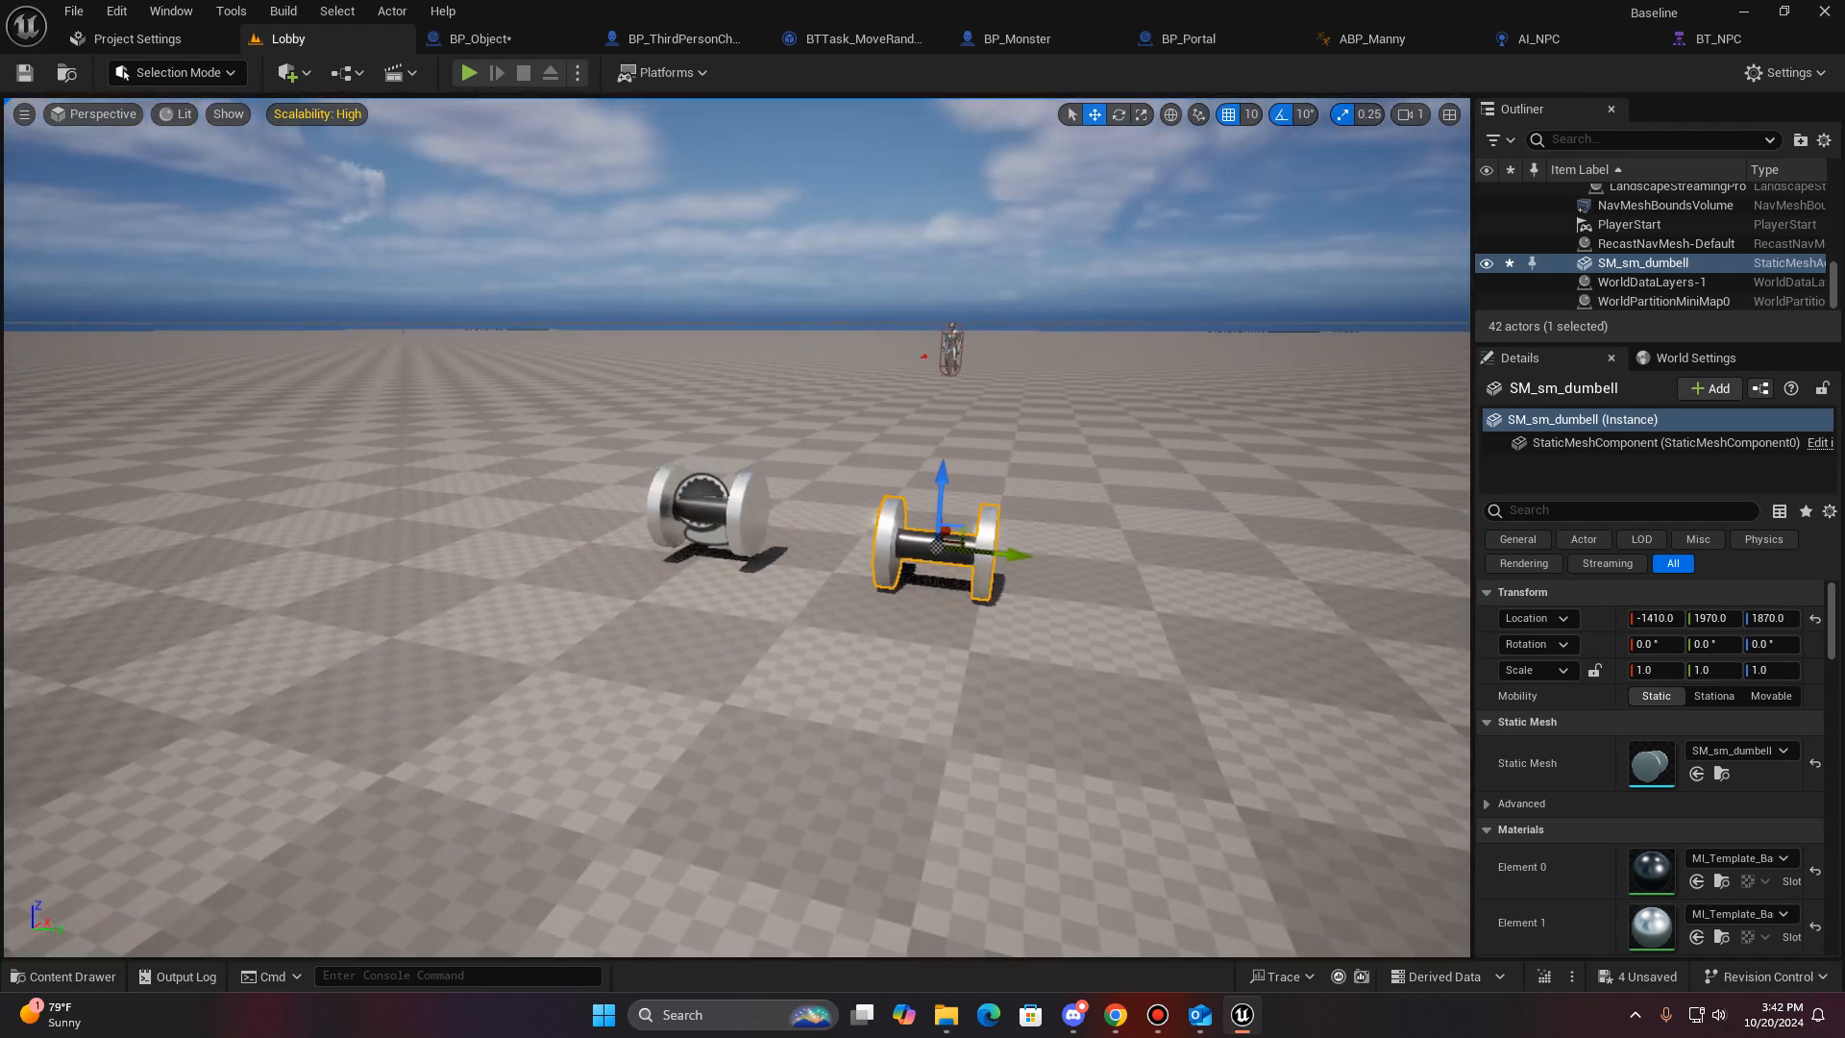